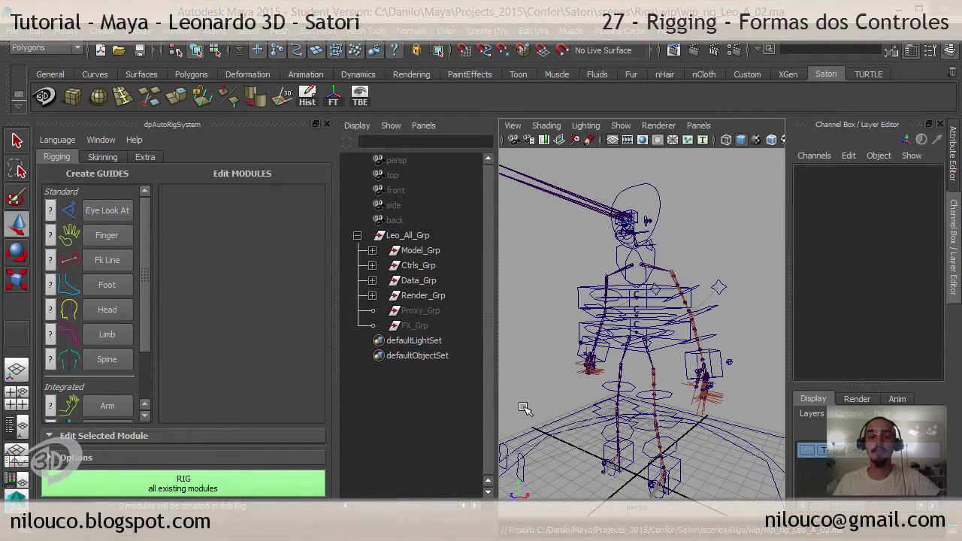
Delete the 'ribbon flips?' line and its blank line from Leo_RigToDoList.txt, then select 'control shapes'
key(alt+Tab)
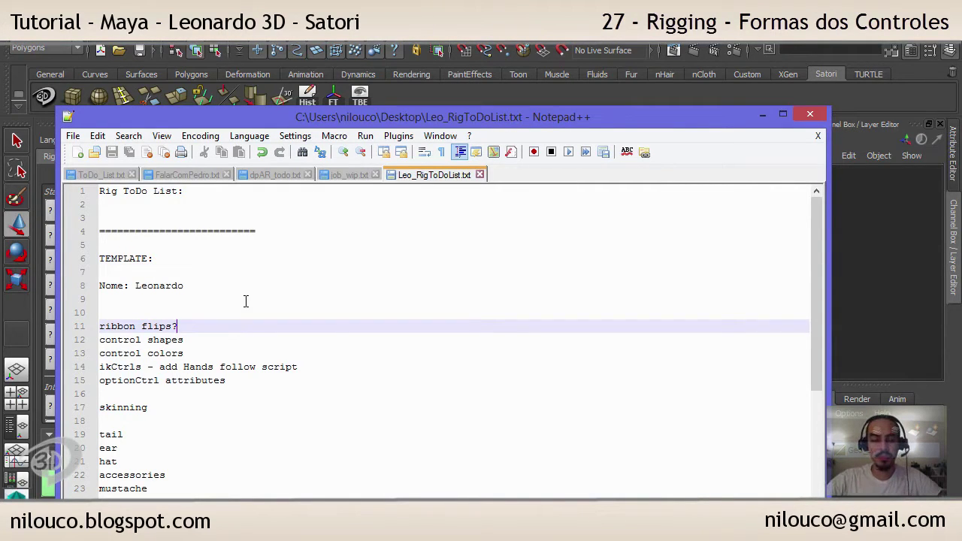
key(shift+End)
key(Delete)
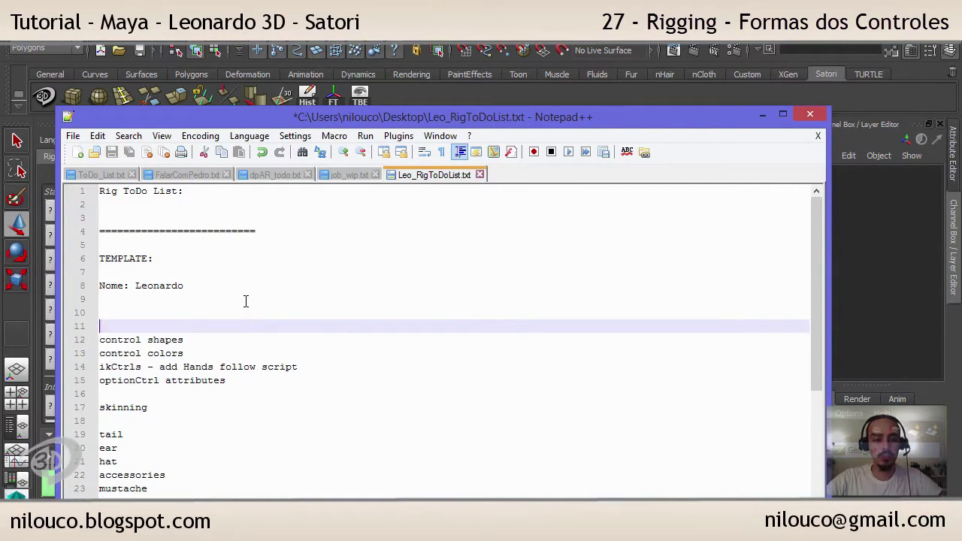
key(BackSpace)
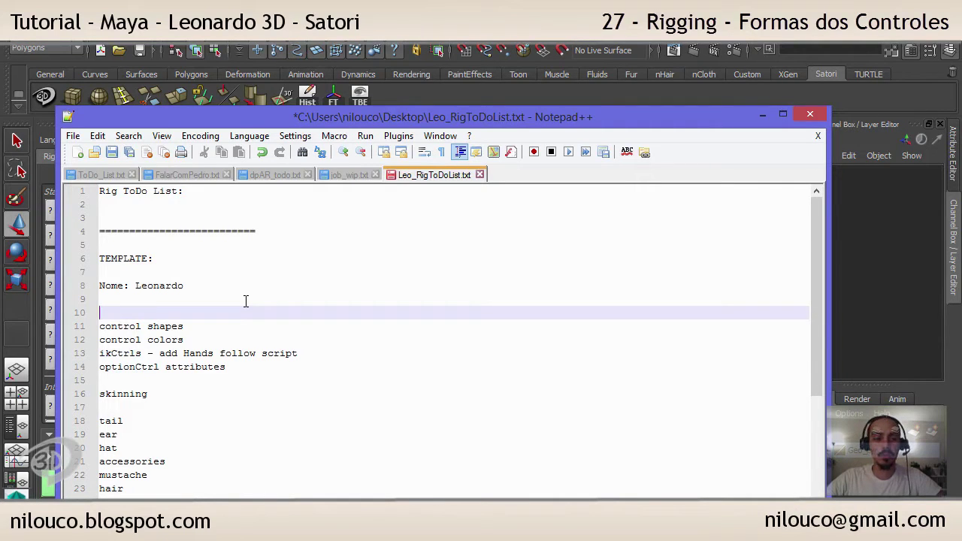
key(Down)
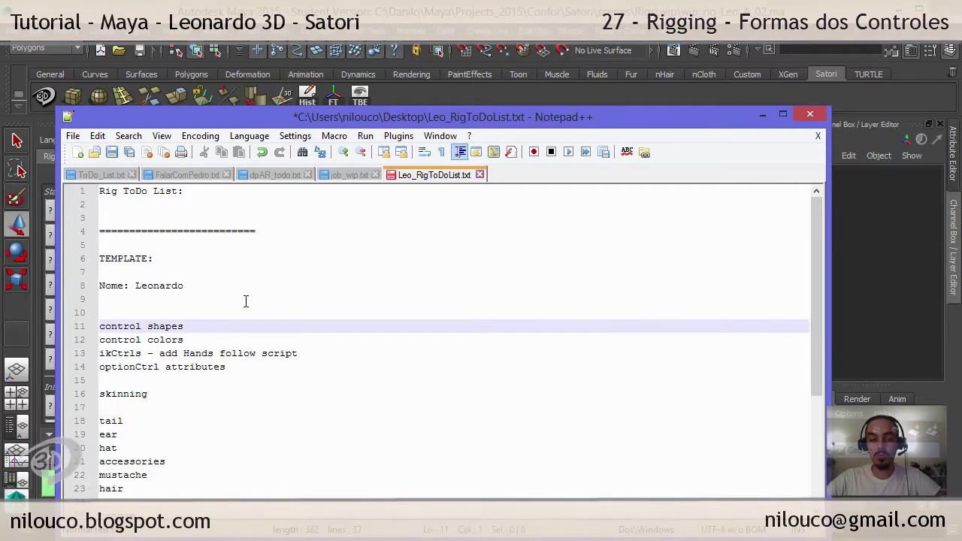
key(shift+End)
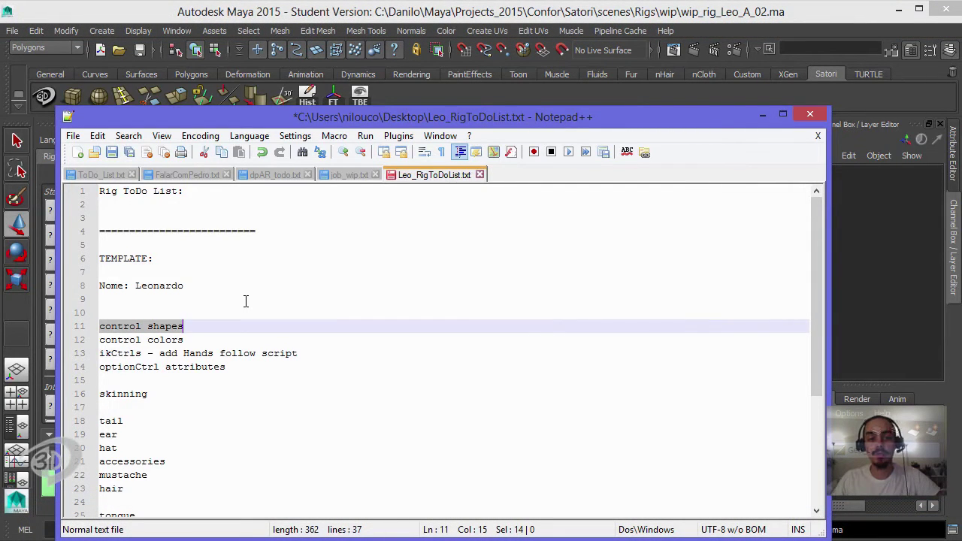
Back in Maya, make the model layer visible with Reference display
click(485, 23)
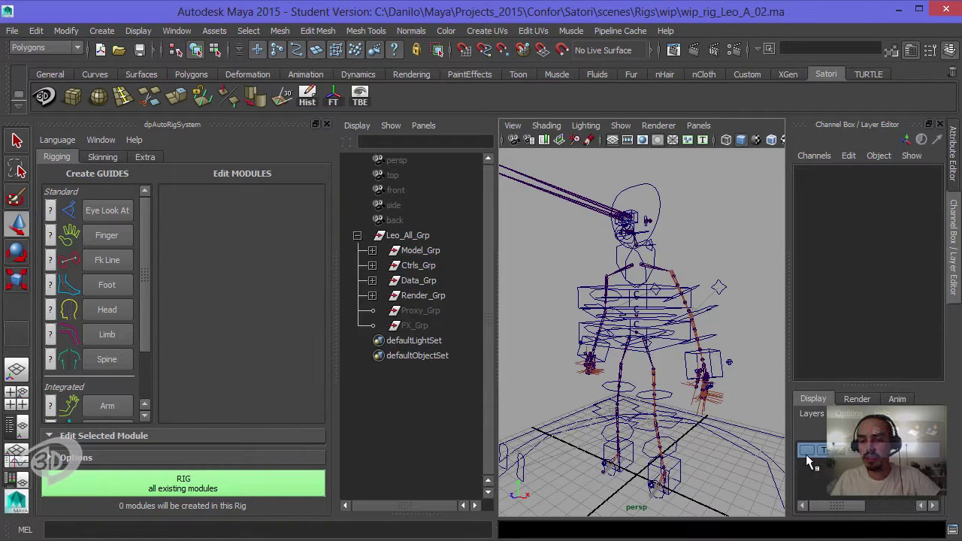
click(806, 451)
click(824, 450)
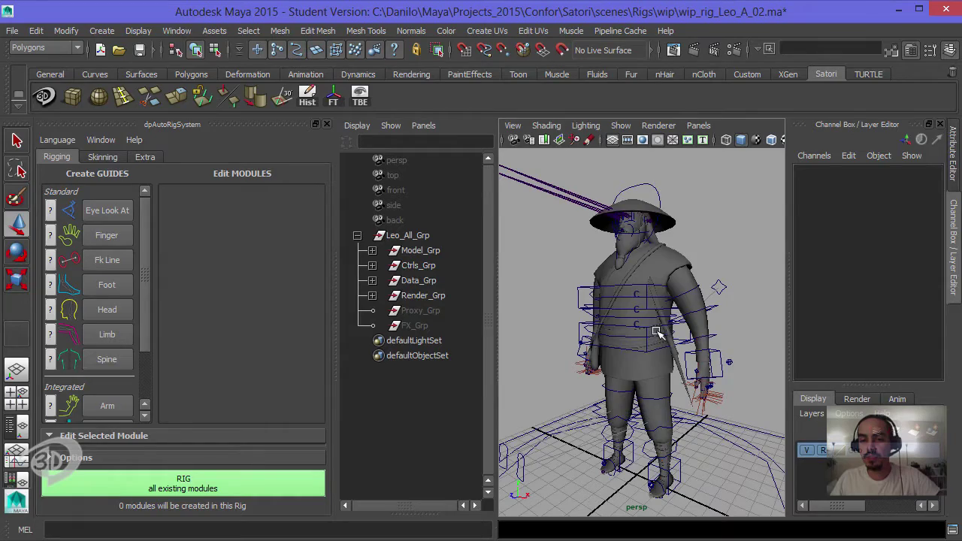
Close the dpAutoRigSystem panel and frame the whole character
alt+drag(637, 316, 581, 271)
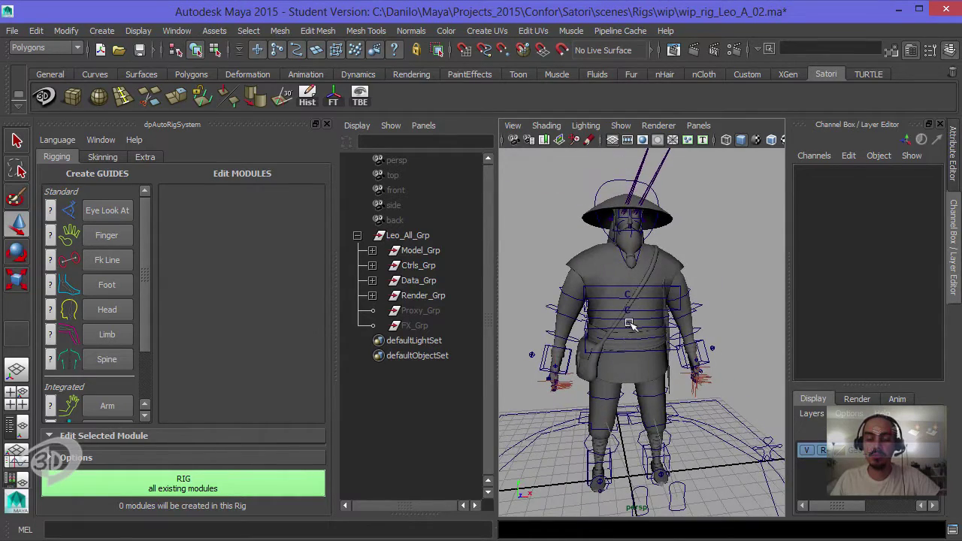
alt+drag(716, 280, 468, 234)
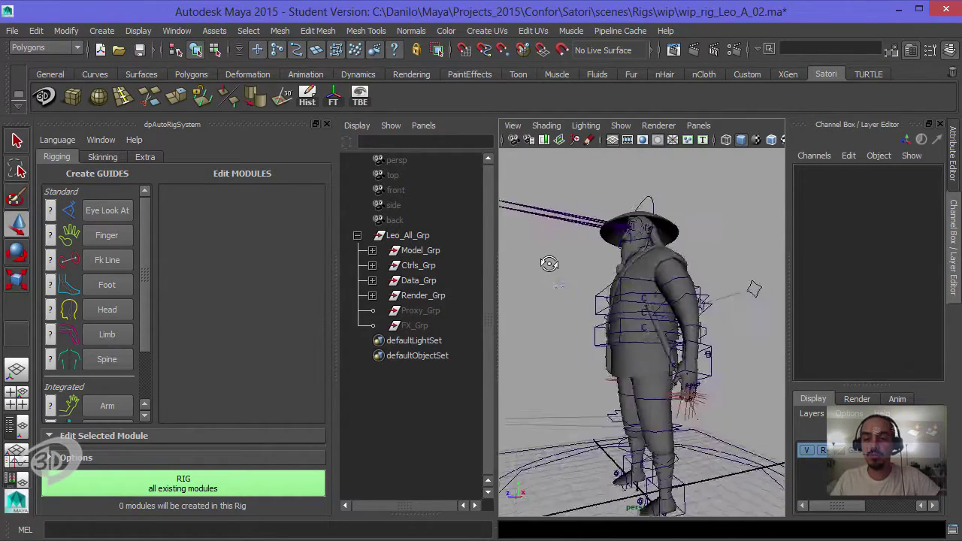
click(327, 124)
alt+right_drag(347, 272, 341, 257)
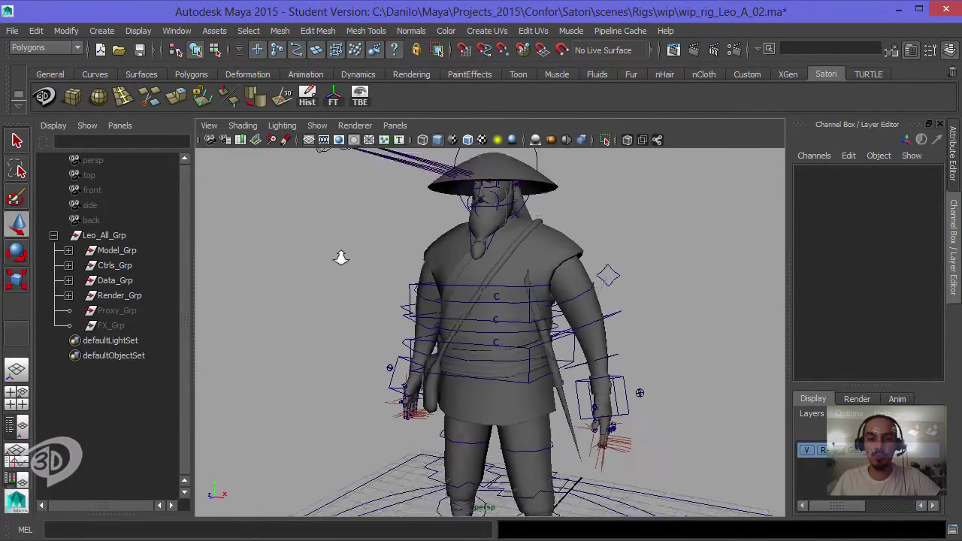
Isolate Ctrls_Grp and Render_Grp in the viewport, then clear the selection
alt+middle_drag(341, 258, 389, 243)
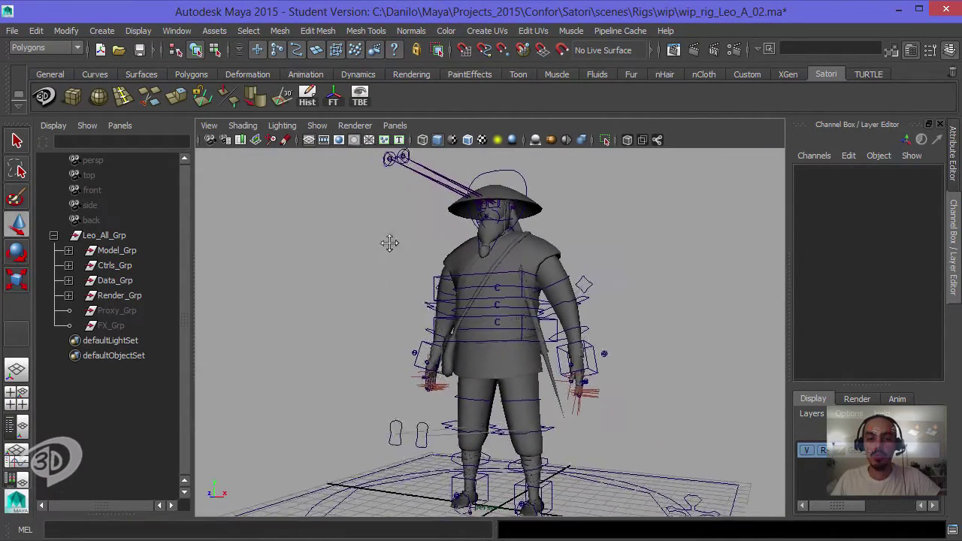
alt+drag(389, 243, 531, 254)
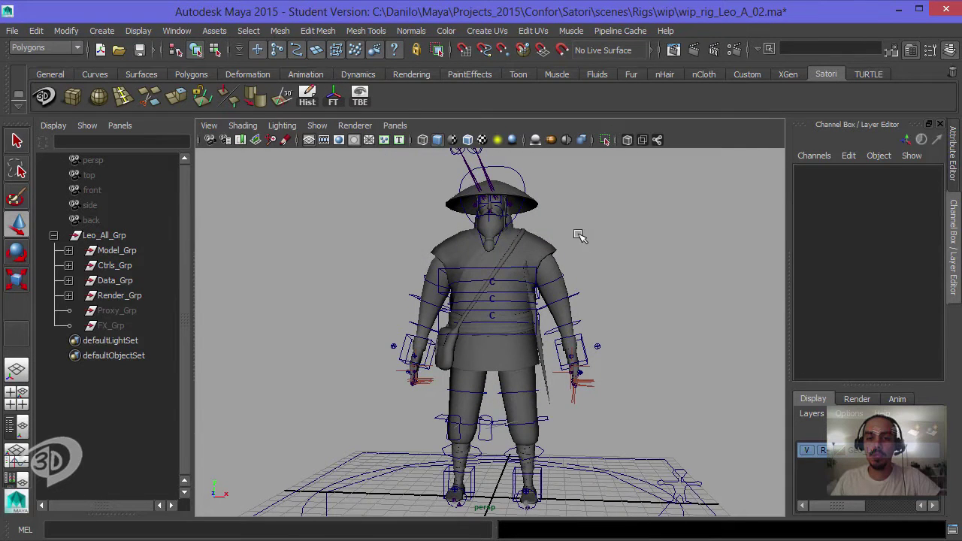
click(113, 281)
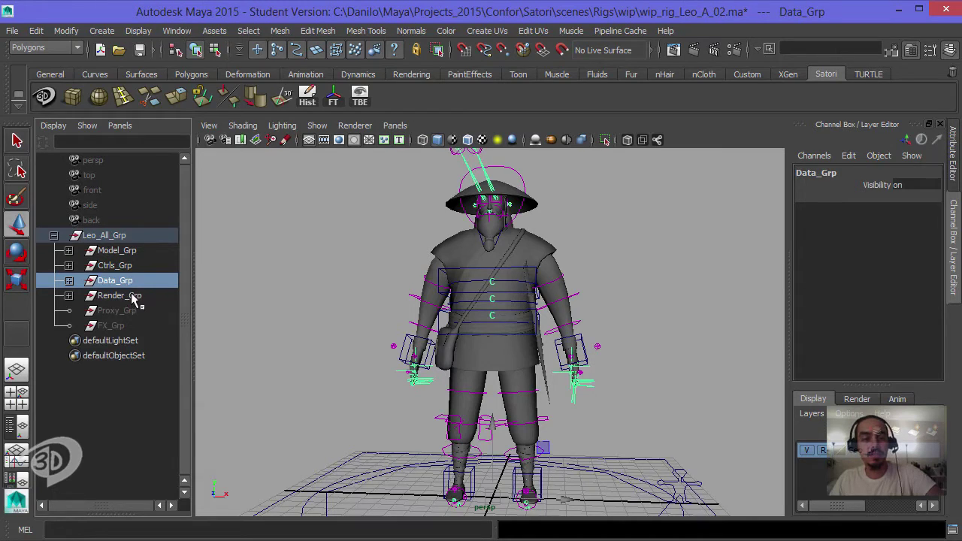
click(121, 265)
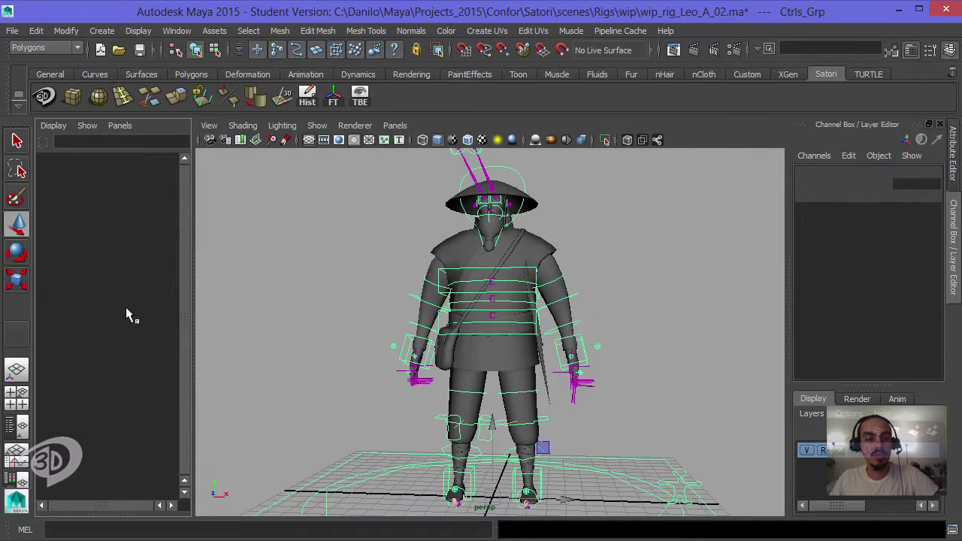
ctrl+click(114, 295)
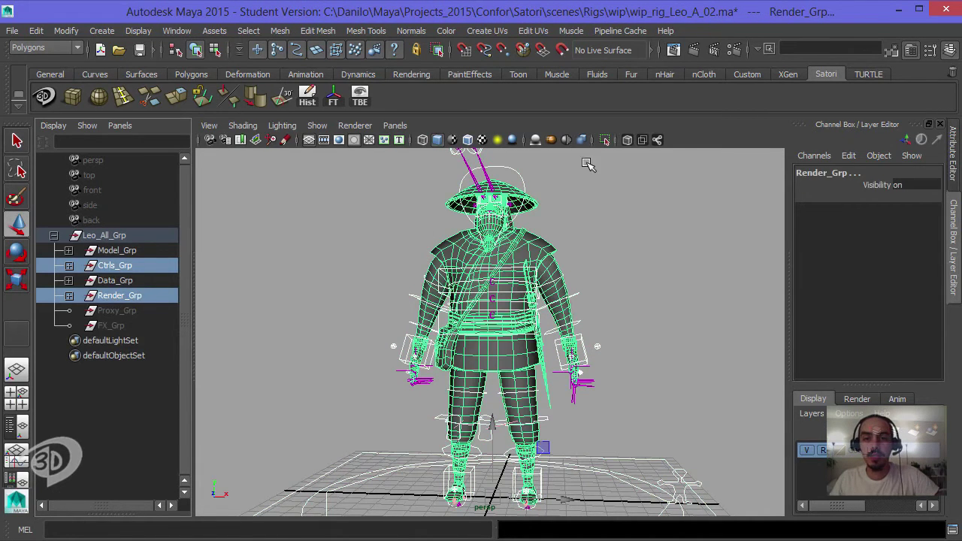
click(603, 139)
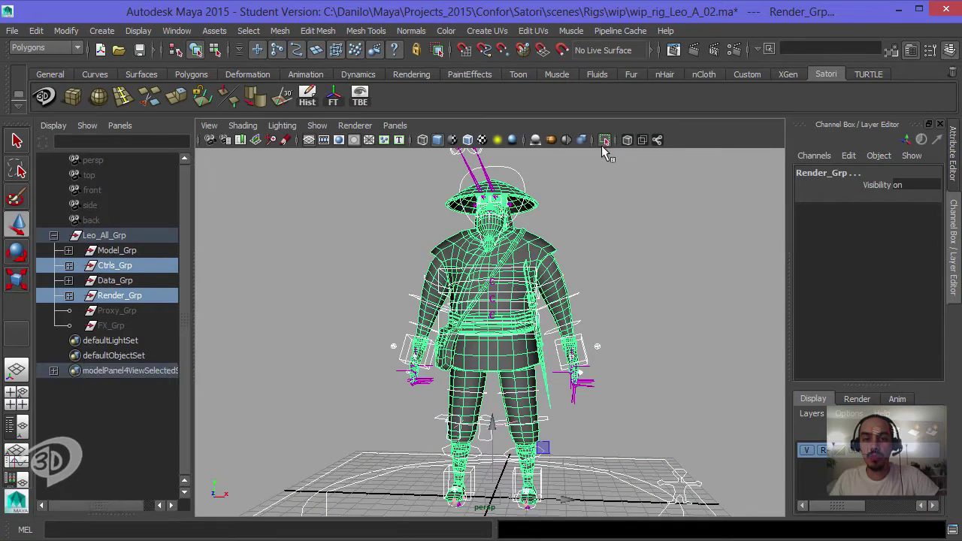
click(600, 239)
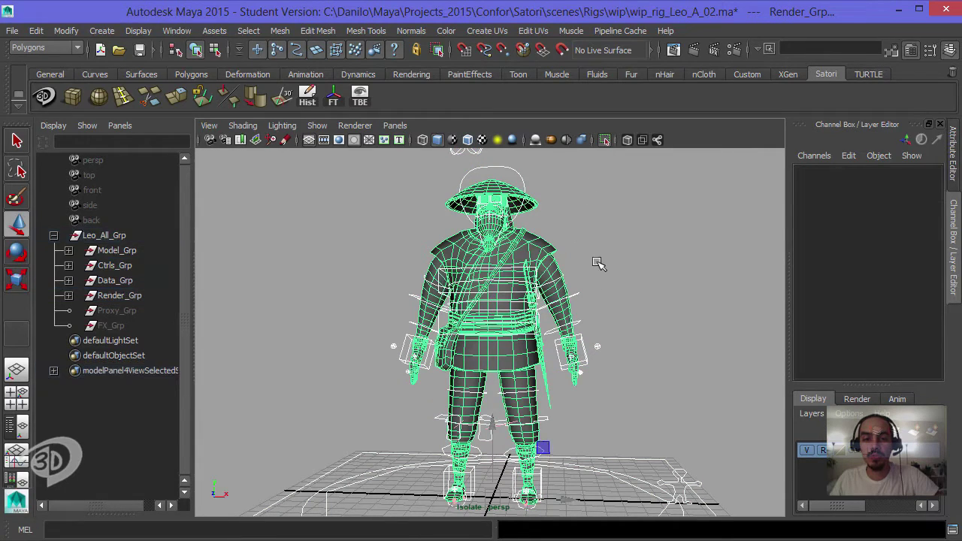
mouse_move(553, 244)
alt+mouse_down()
mouse_move(486, 263)
mouse_move(299, 142)
alt+mouse_up()
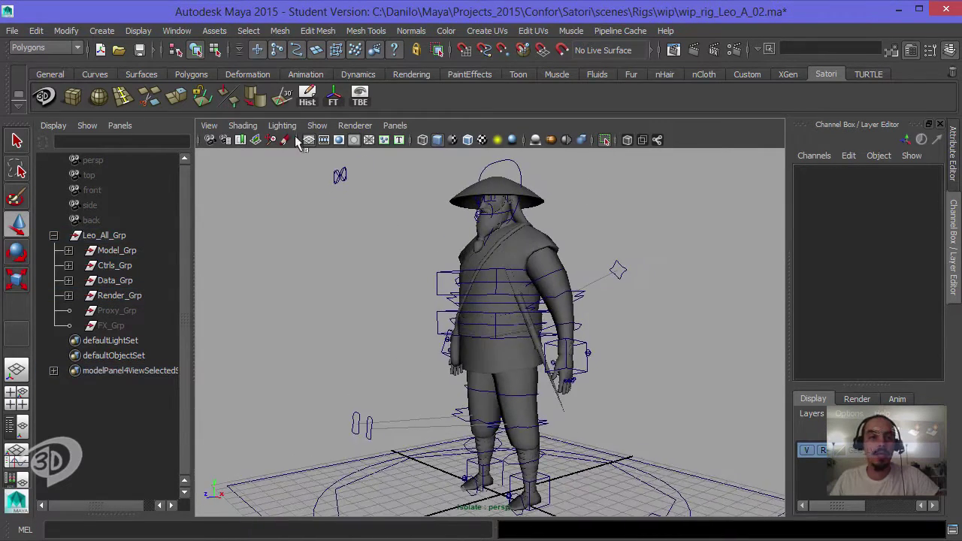
Turn off all object selection, then put both wrist IK controls into component mode
click(240, 50)
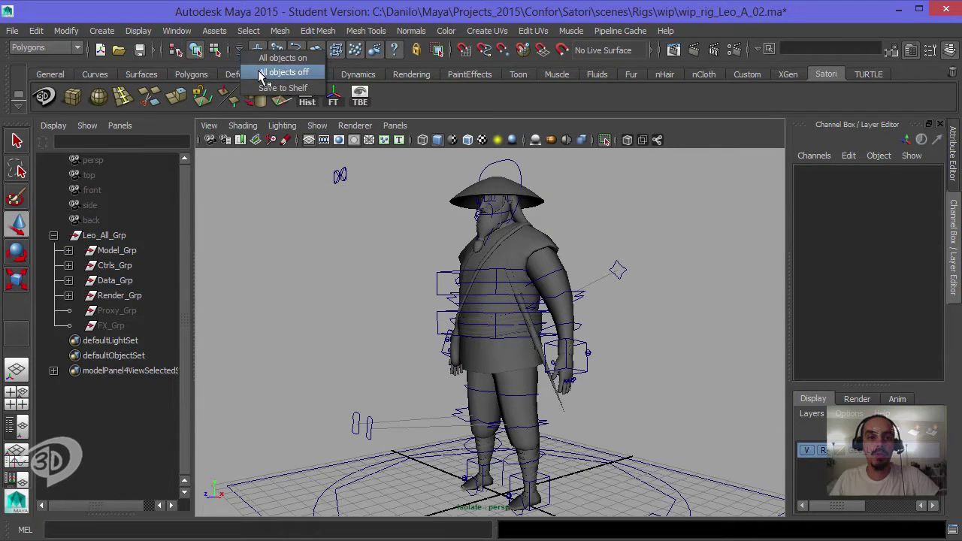
click(260, 73)
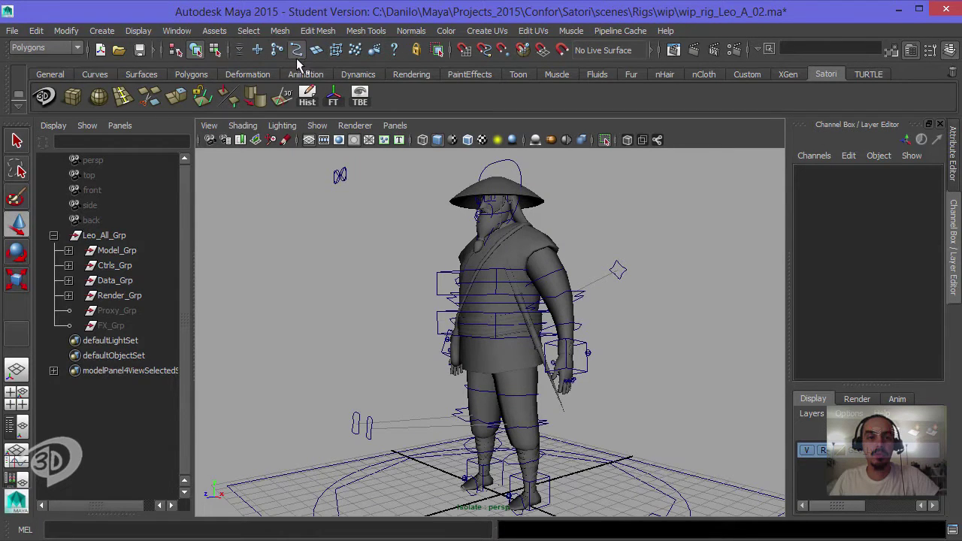
mouse_move(457, 155)
alt+mouse_down()
mouse_move(692, 236)
mouse_move(513, 190)
alt+mouse_up()
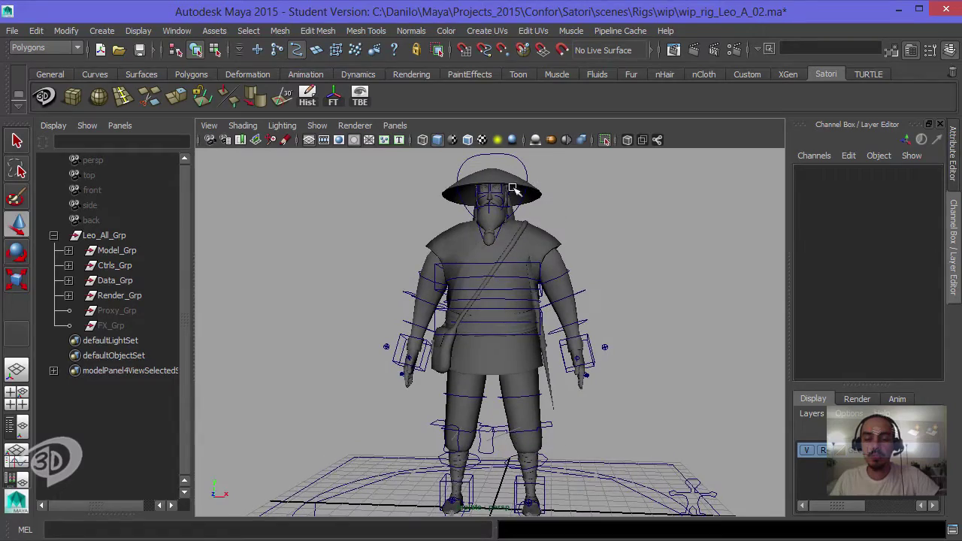
mouse_move(557, 307)
alt+right_down()
mouse_move(629, 254)
mouse_move(615, 263)
alt+right_up()
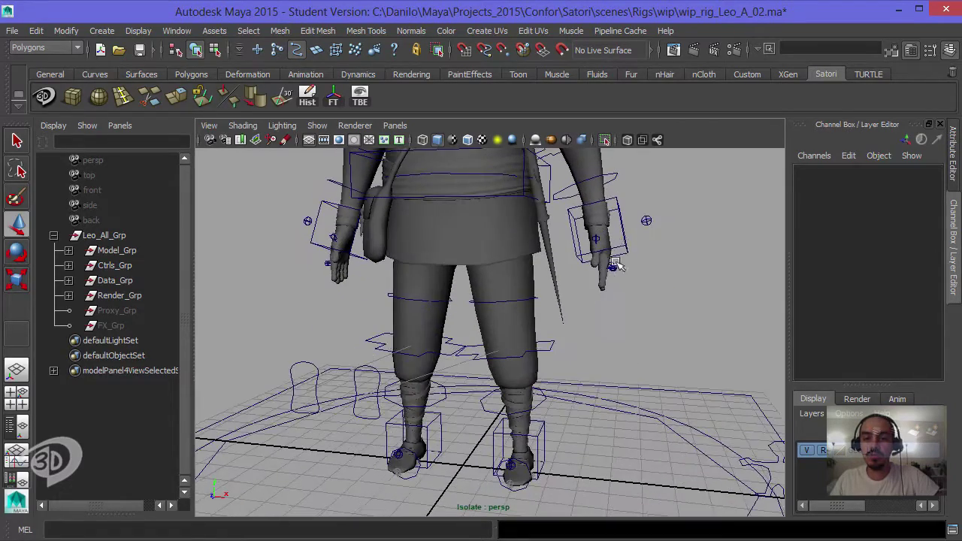
click(599, 258)
click(306, 218)
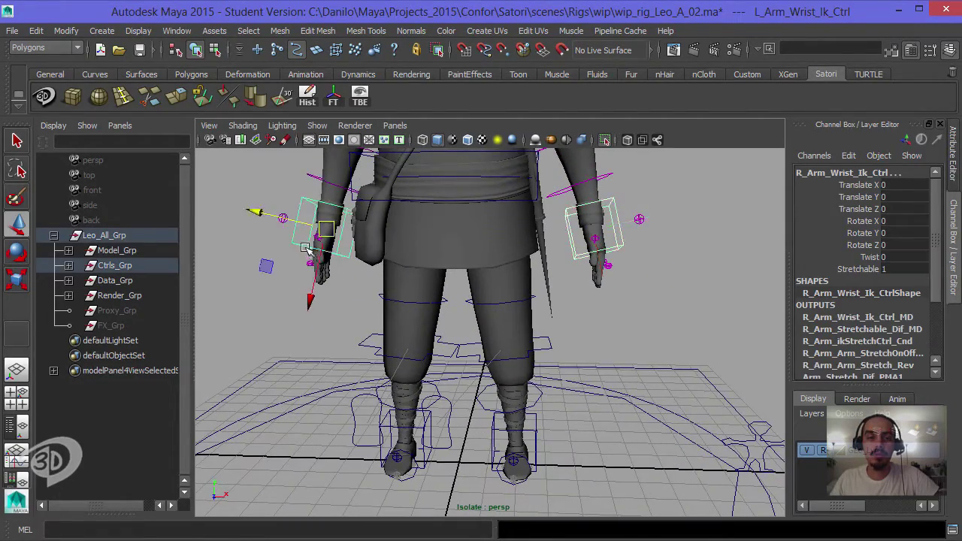
alt+drag(307, 218, 304, 248)
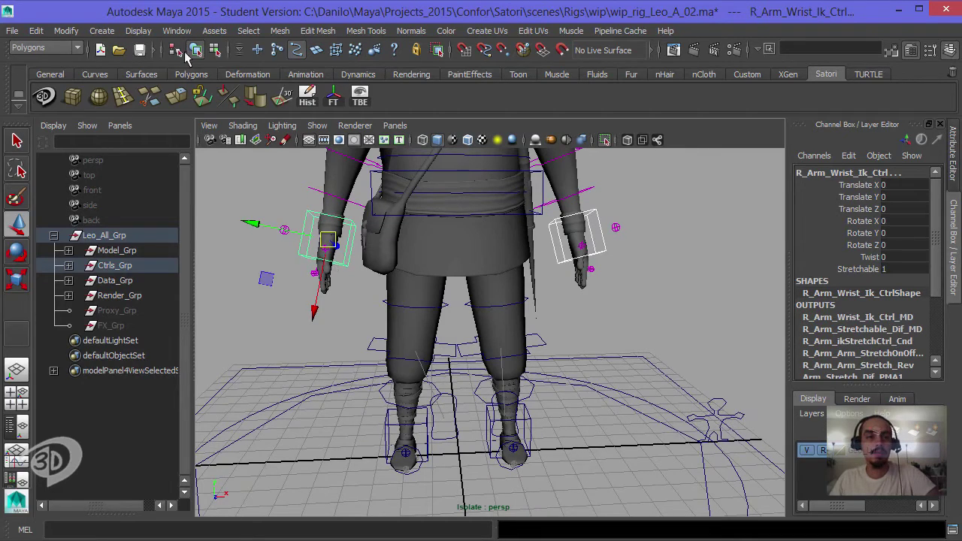
key(F8)
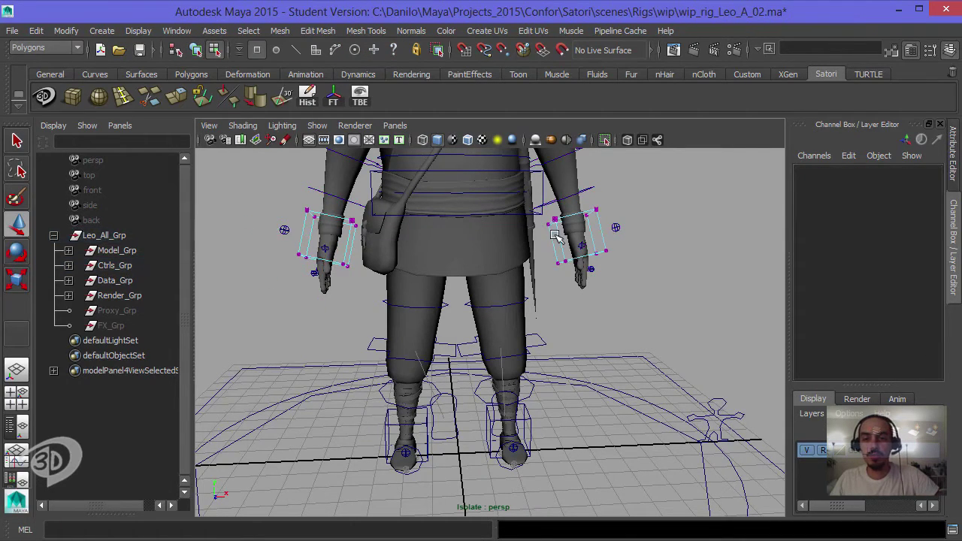
Select the wrist controls' bottom CVs and set the Scale tool to object pivots
alt+drag(412, 217, 592, 266)
mouse_move(630, 310)
mouse_down()
mouse_move(556, 249)
mouse_move(466, 286)
mouse_up()
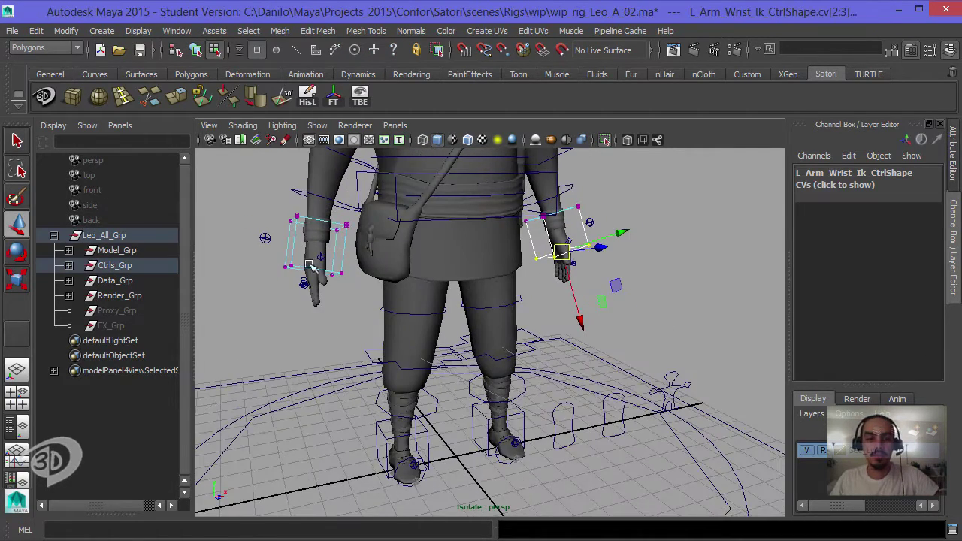
mouse_move(278, 252)
shift+mouse_down()
mouse_move(385, 301)
mouse_move(343, 255)
shift+mouse_up()
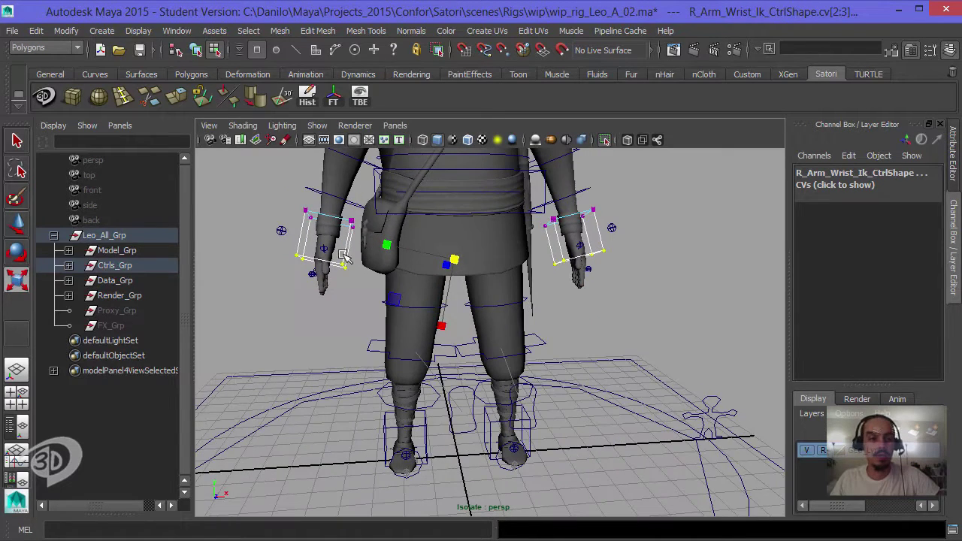
double_click(18, 280)
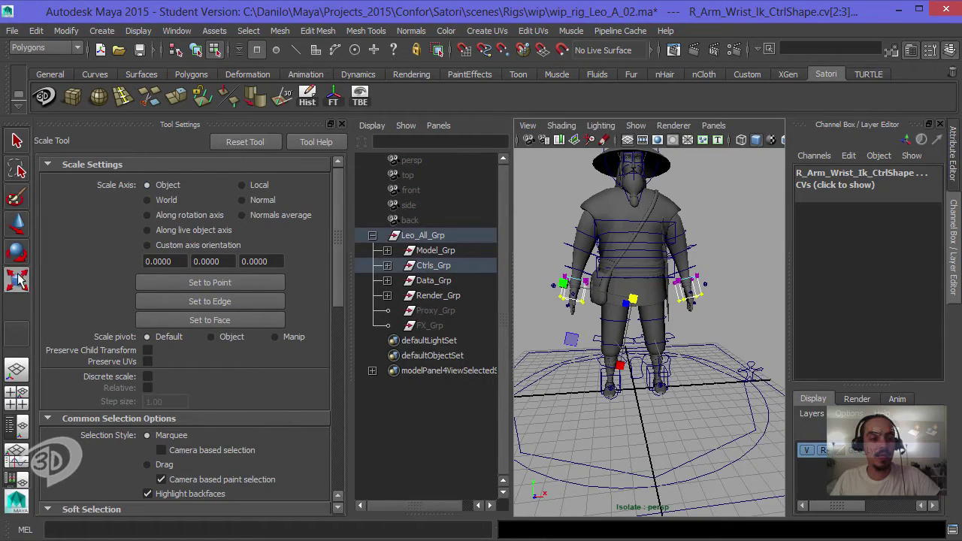
click(233, 339)
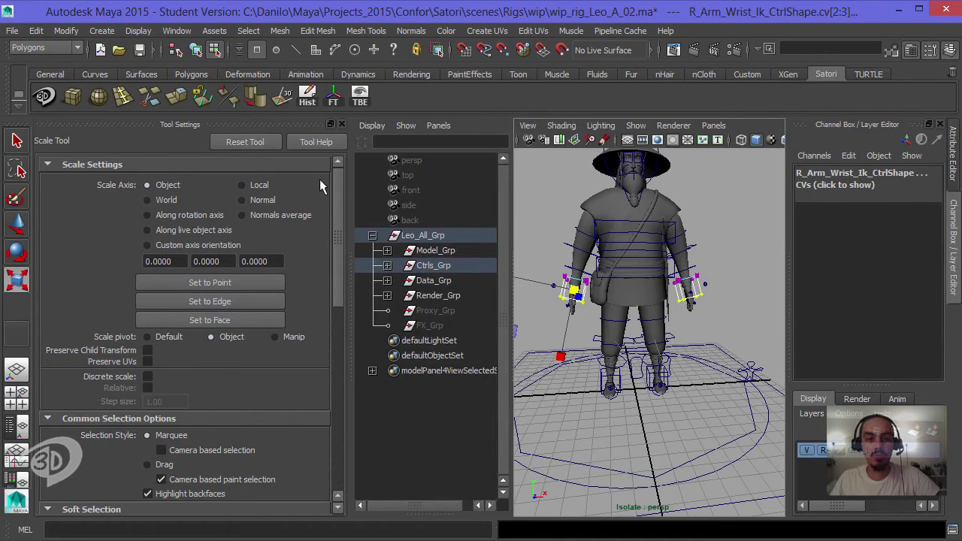
click(341, 124)
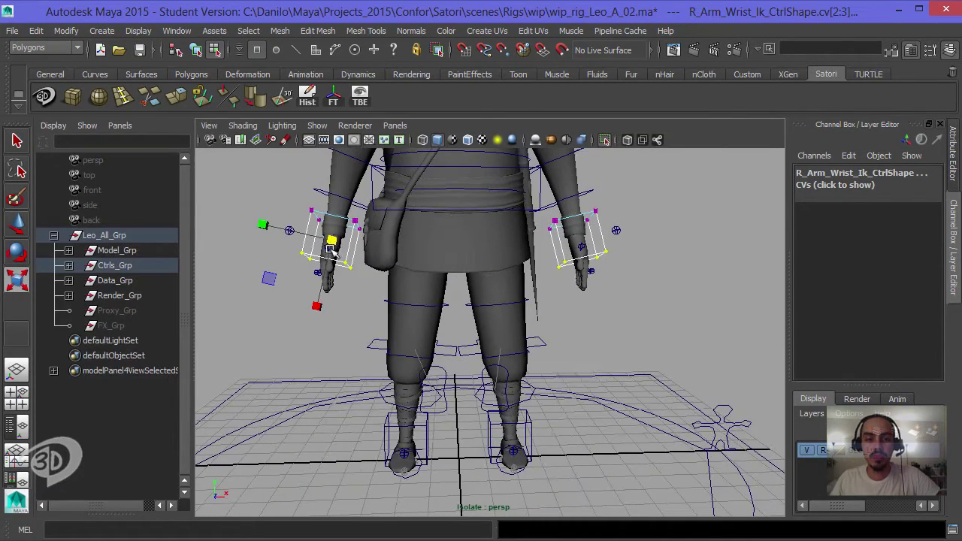
Scale the lower-arm offset control CVs inward around both forearms
mouse_move(330, 250)
alt+mouse_down()
mouse_move(324, 237)
mouse_move(189, 246)
alt+mouse_up()
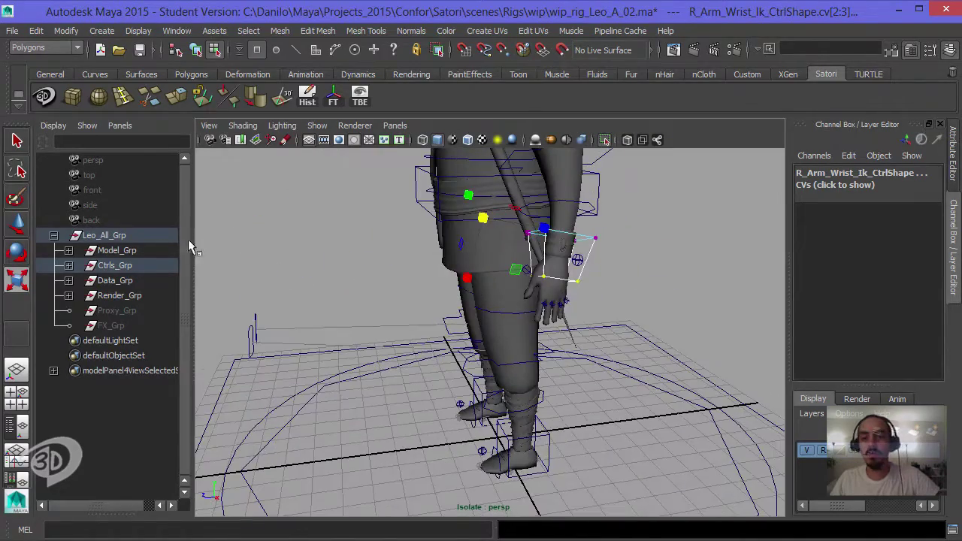
mouse_move(532, 242)
alt+mouse_down()
mouse_move(654, 241)
mouse_move(597, 203)
alt+mouse_up()
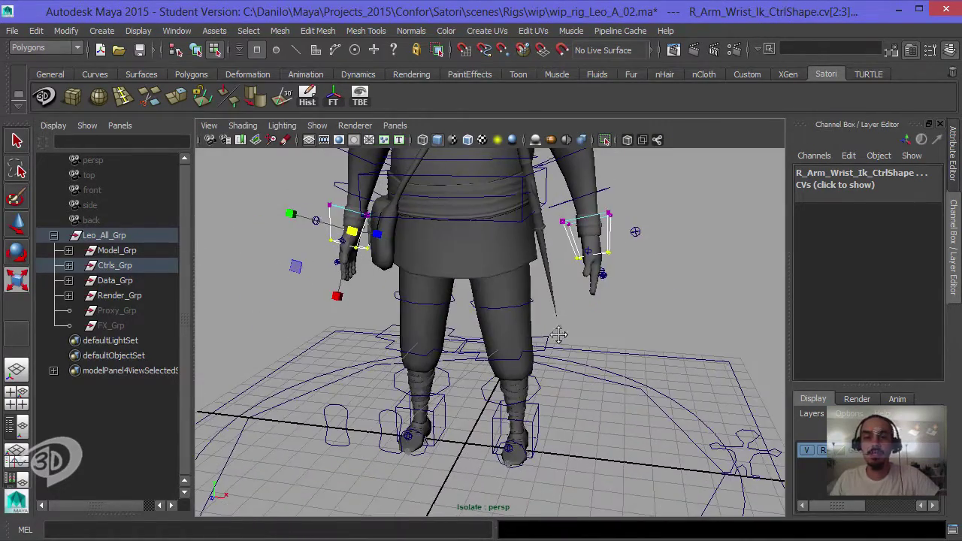
alt+middle_drag(558, 334, 558, 451)
alt+drag(560, 316, 526, 319)
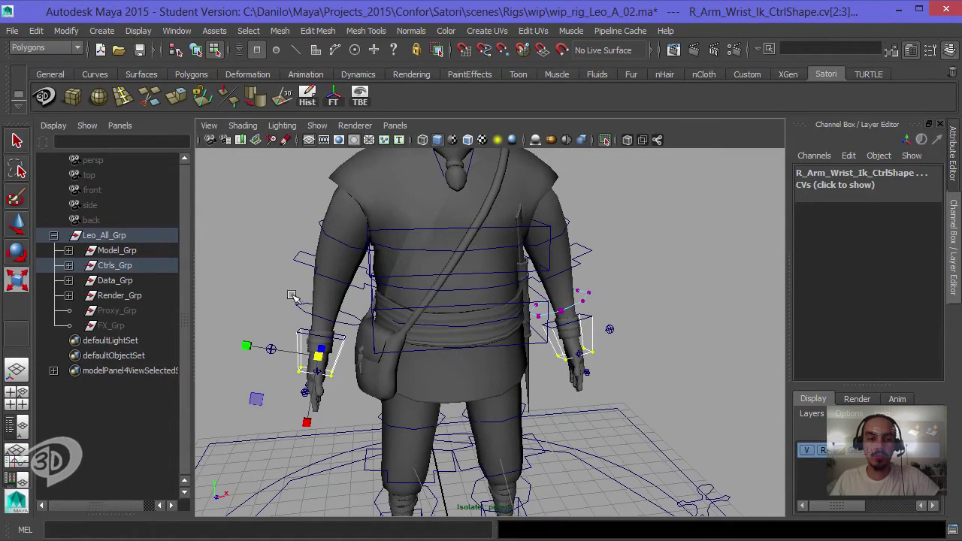
mouse_move(242, 257)
mouse_down()
mouse_move(644, 397)
mouse_move(478, 342)
mouse_up()
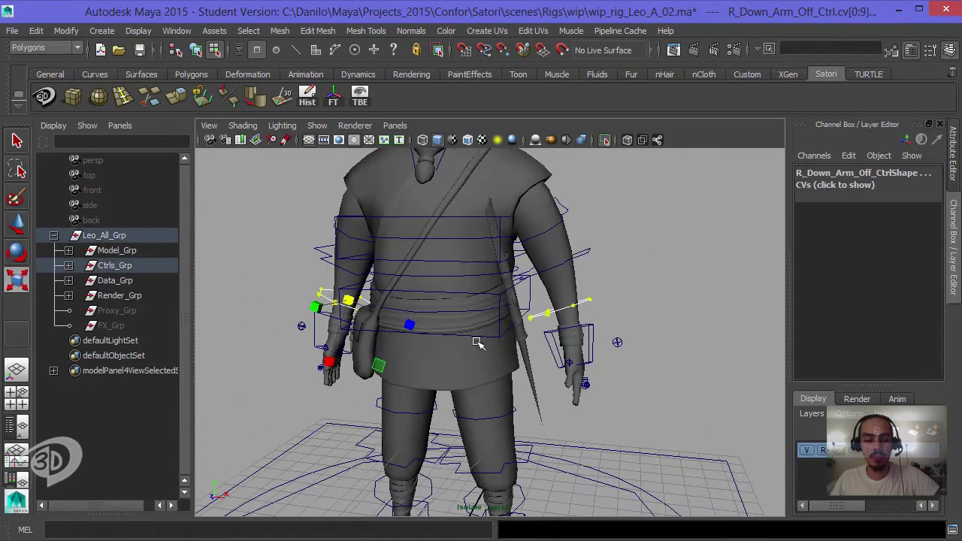
drag(382, 304, 267, 313)
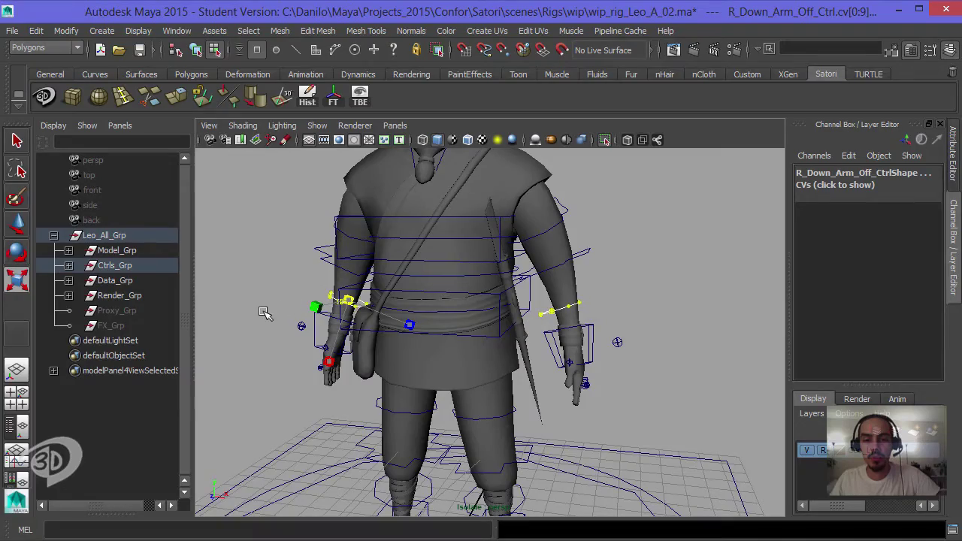
Move the Down_Arm_Off control CVs along X and Z onto both forearms
mouse_move(490, 276)
alt+mouse_down()
mouse_move(478, 276)
mouse_move(514, 331)
mouse_move(508, 325)
alt+mouse_up()
key(w)
mouse_move(562, 253)
alt+mouse_down()
mouse_move(268, 279)
mouse_move(449, 336)
alt+mouse_up()
drag(386, 331, 375, 324)
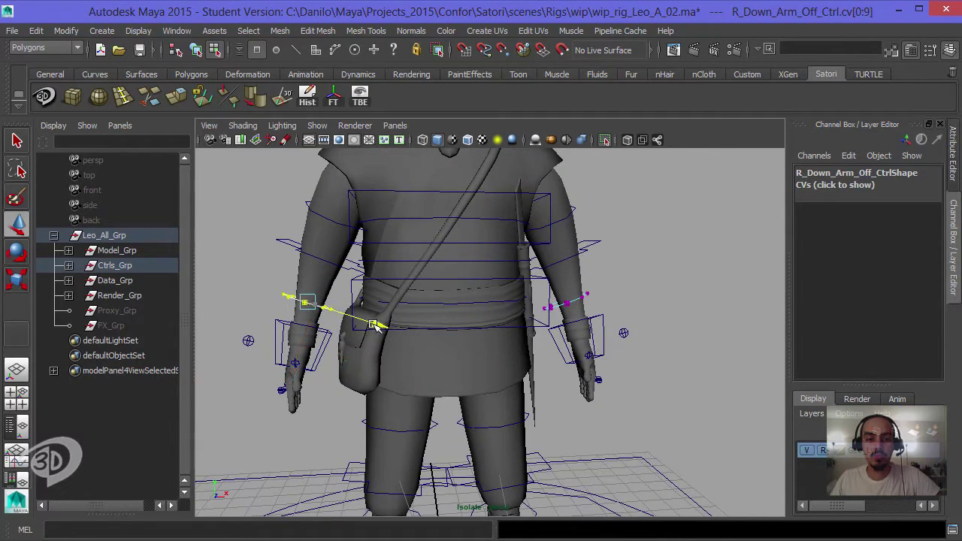
drag(628, 355, 542, 290)
drag(601, 292, 644, 281)
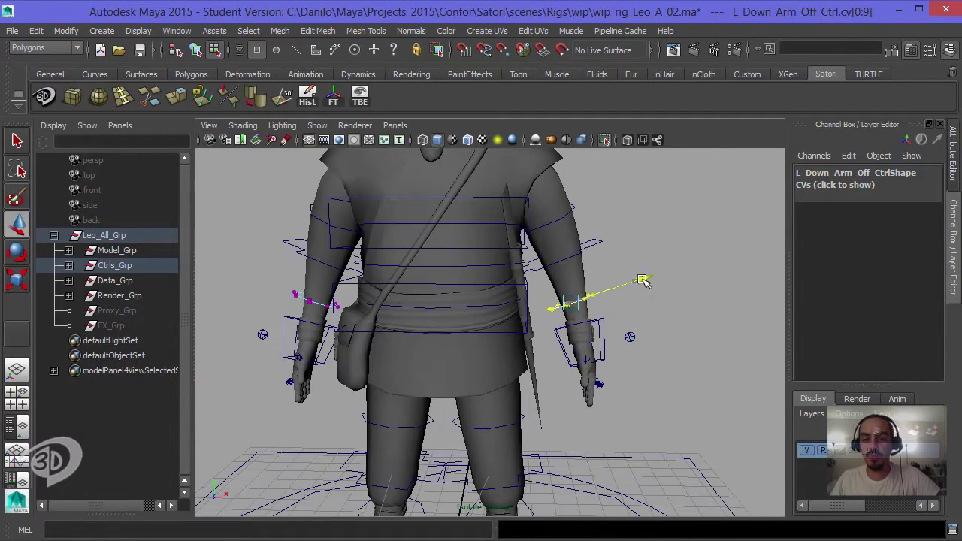
alt+drag(475, 276, 269, 262)
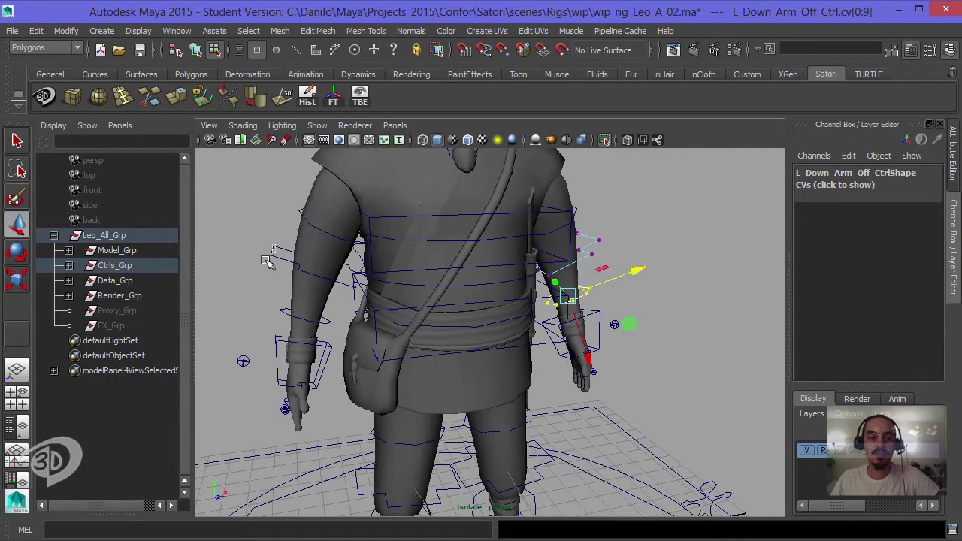
Select the Arm_Off_Ctrl CVs and scale them down on both arms
click(235, 192)
drag(235, 191, 455, 266)
mouse_move(648, 333)
alt+mouse_down()
mouse_move(451, 256)
mouse_move(351, 269)
alt+mouse_up()
key(r)
middle_drag(351, 269, 258, 273)
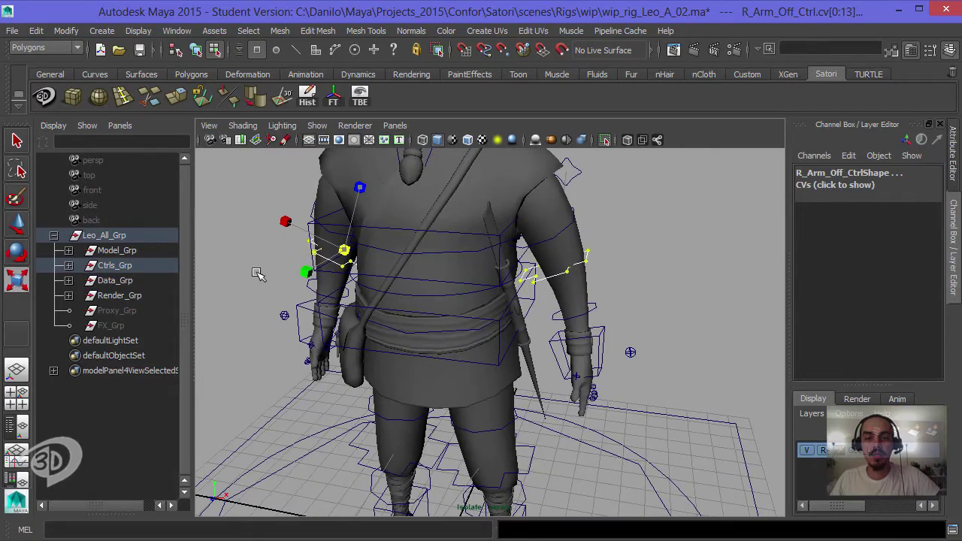
Move the Arm_Off_Ctrl CVs sideways to fit the upper arms
mouse_move(382, 246)
alt+mouse_down()
mouse_move(416, 230)
mouse_move(416, 294)
mouse_move(312, 298)
alt+mouse_up()
key(w)
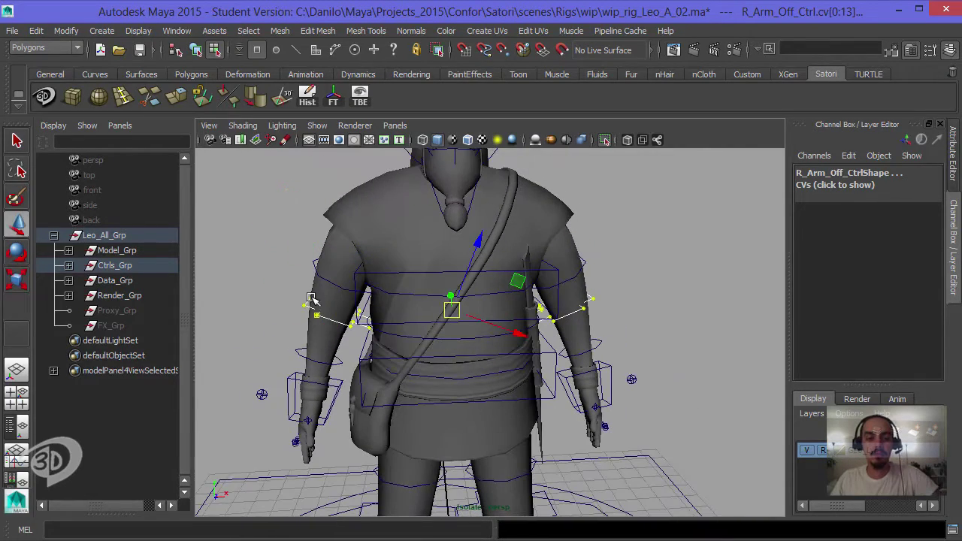
drag(516, 332, 531, 333)
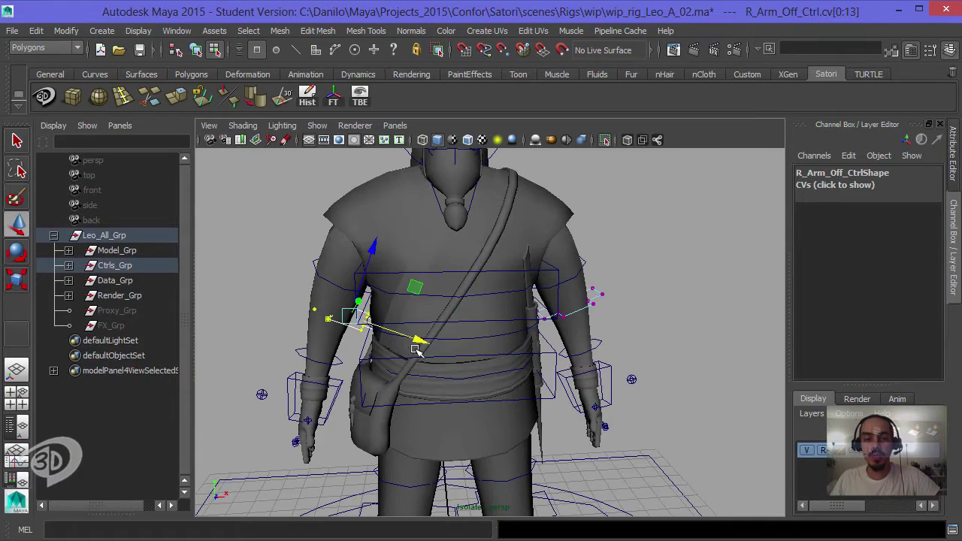
drag(419, 335, 398, 333)
mouse_move(397, 279)
alt+mouse_down()
mouse_move(311, 284)
mouse_move(589, 264)
mouse_move(645, 239)
mouse_move(668, 259)
mouse_move(604, 280)
alt+mouse_up()
Exit component mode and select the hips control curve
click(602, 293)
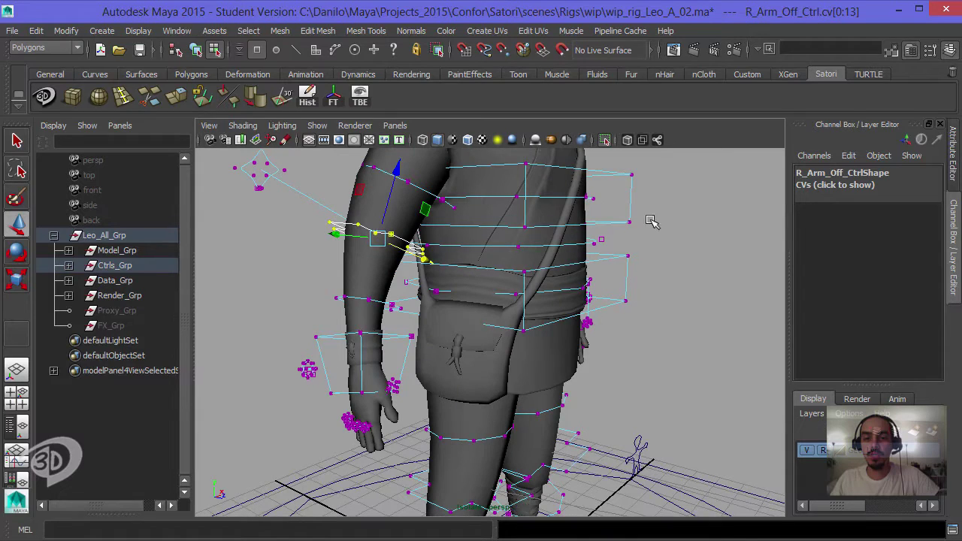
scroll(623, 284, up, 2)
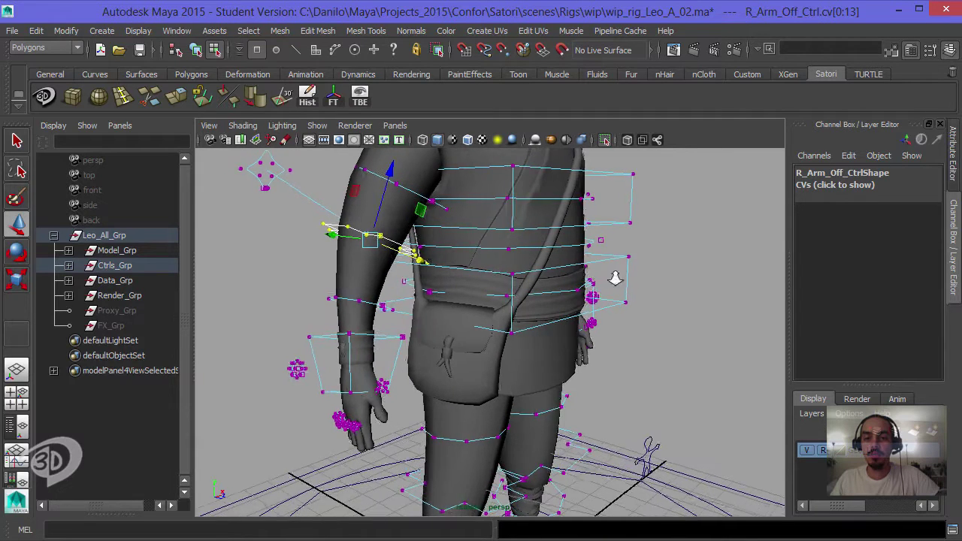
scroll(635, 263, up, 2)
key(F8)
click(661, 242)
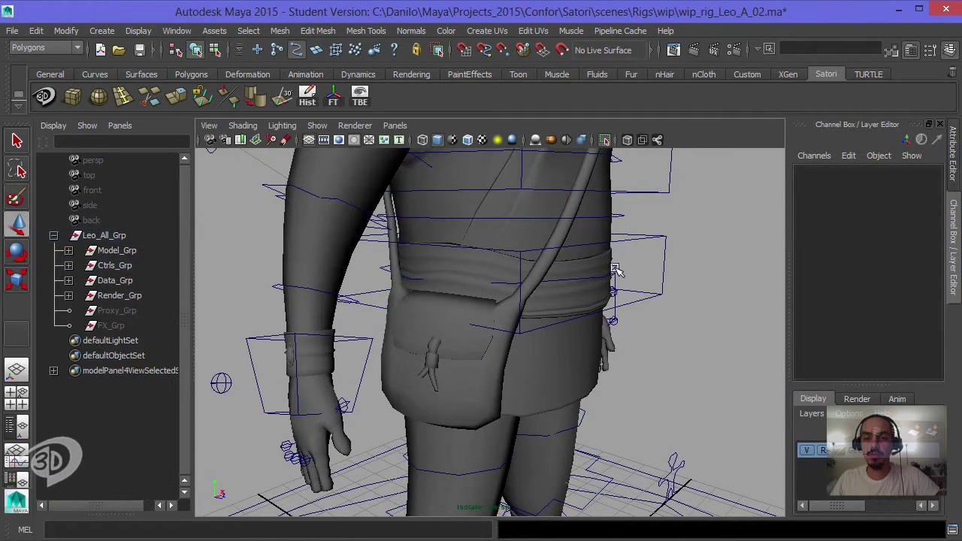
click(614, 263)
alt+drag(638, 261, 612, 266)
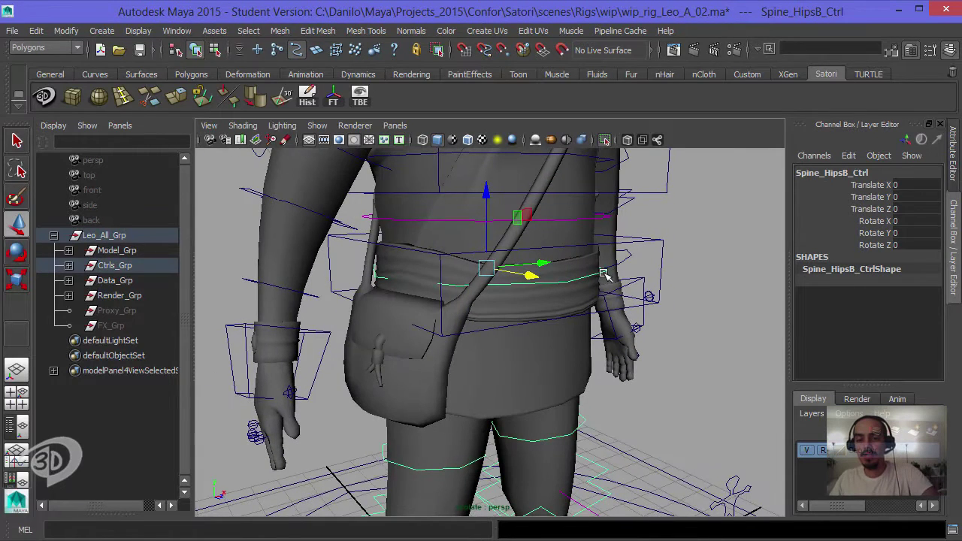
Scale all Spine_HipsB_Ctrl shape CVs outward to wrap the belt
key(Down)
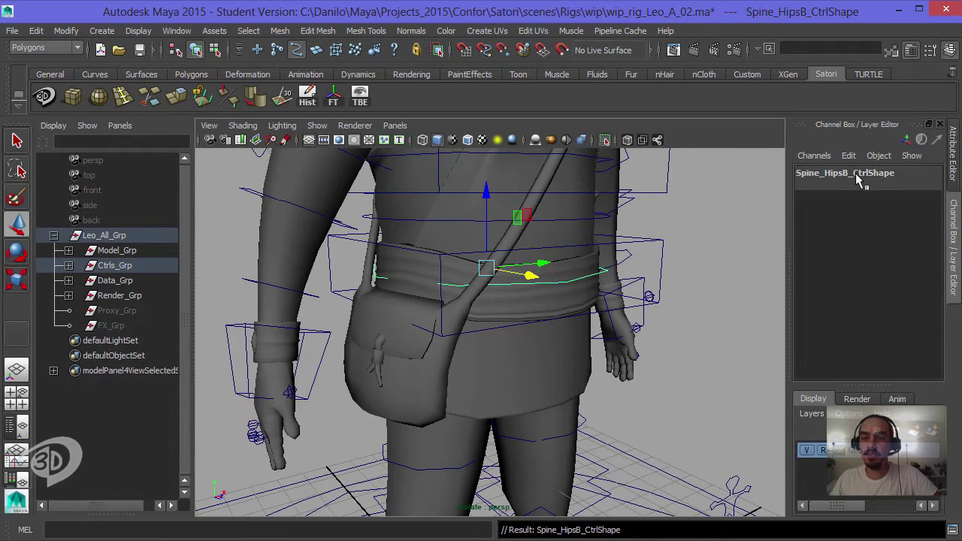
key(F8)
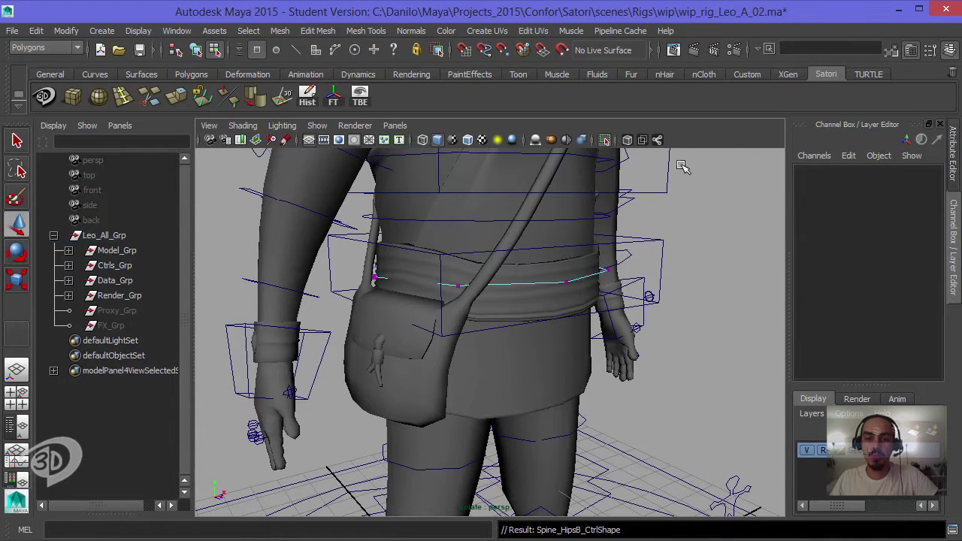
drag(682, 166, 248, 481)
key(r)
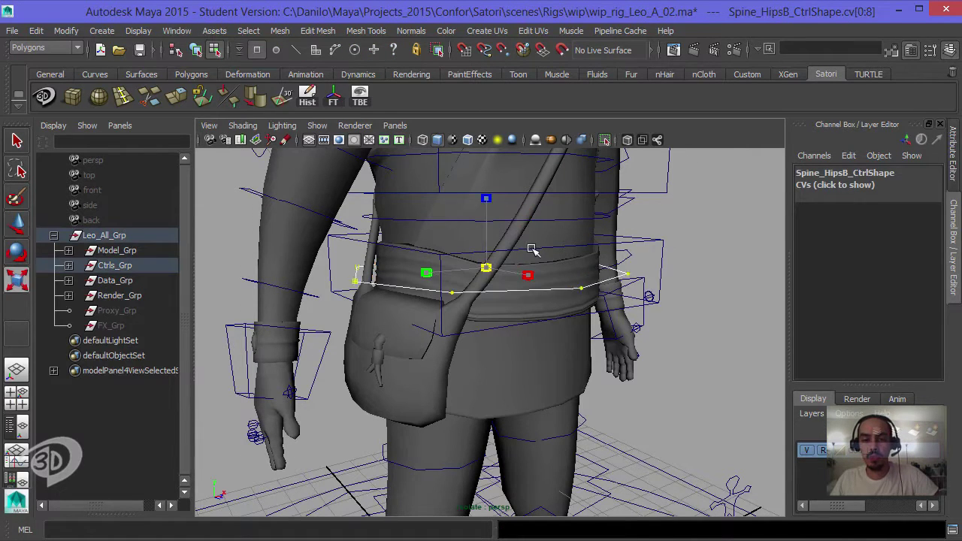
mouse_move(532, 249)
alt+mouse_down()
mouse_move(489, 239)
mouse_move(431, 246)
mouse_move(641, 274)
mouse_move(655, 266)
mouse_move(503, 245)
mouse_move(517, 229)
alt+mouse_up()
Show all hidden controls again and select the chest control curve
key(ctrl+1)
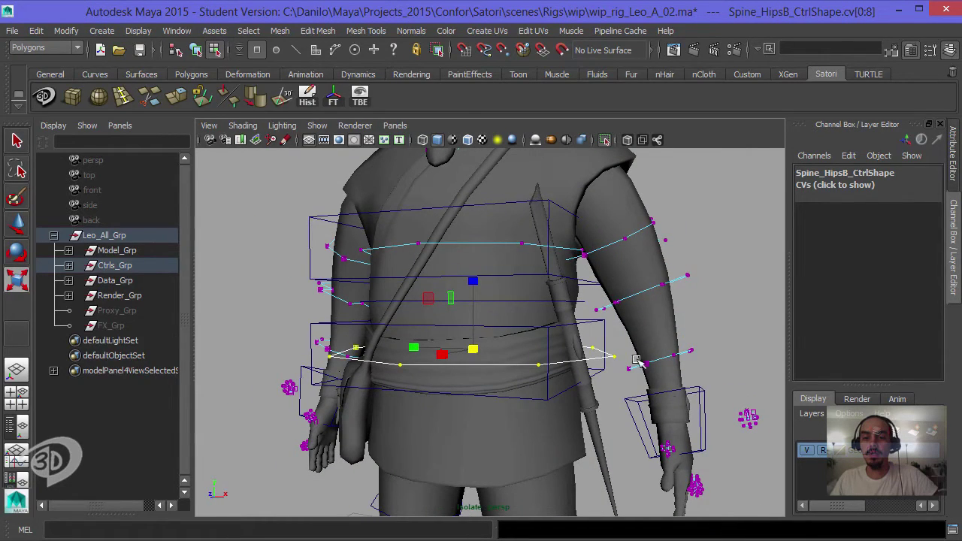
alt+drag(636, 361, 574, 311)
alt+right_drag(574, 311, 408, 203)
click(195, 49)
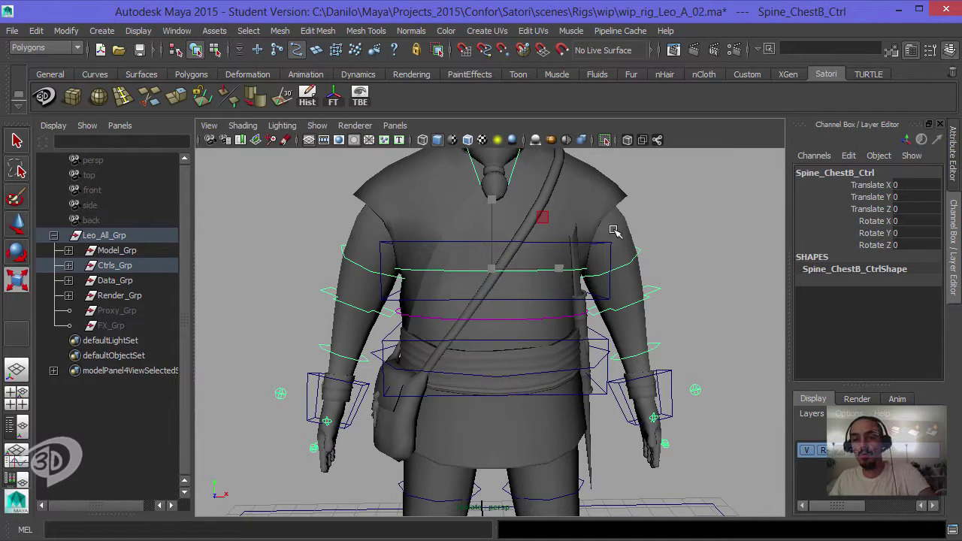
Scale the Spine_ChestB_CtrlShape CVs wider around the torso
click(885, 275)
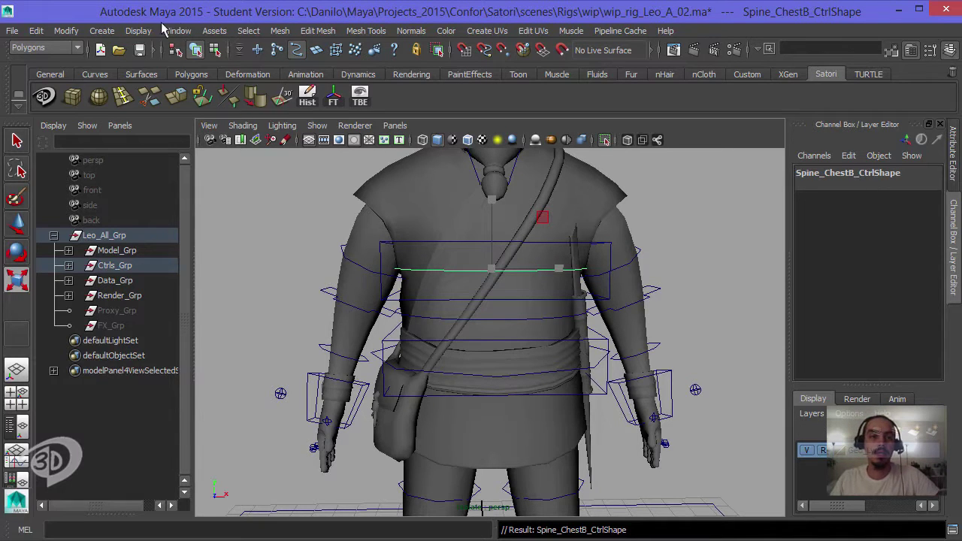
click(215, 50)
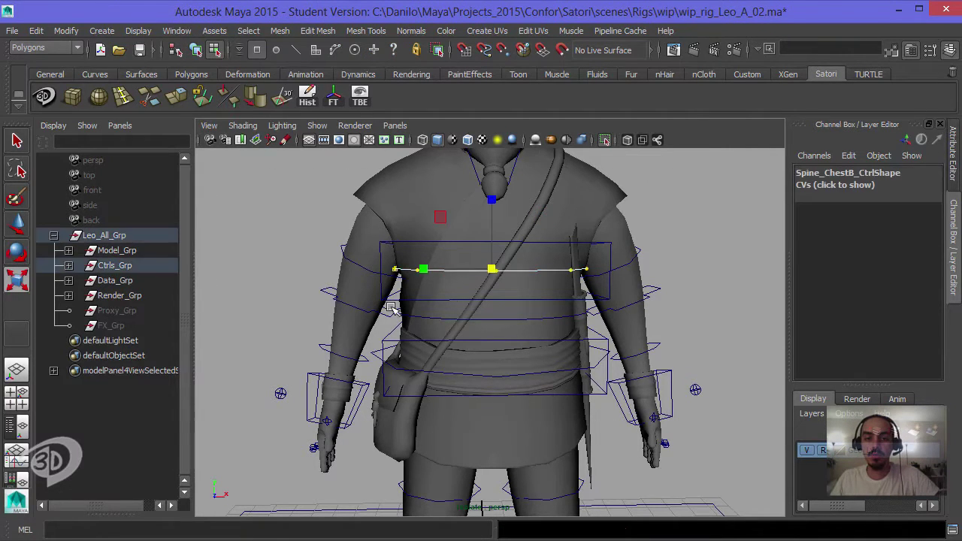
mouse_move(518, 301)
alt+mouse_down()
mouse_move(551, 313)
mouse_move(511, 283)
alt+mouse_up()
middle_drag(511, 283, 540, 278)
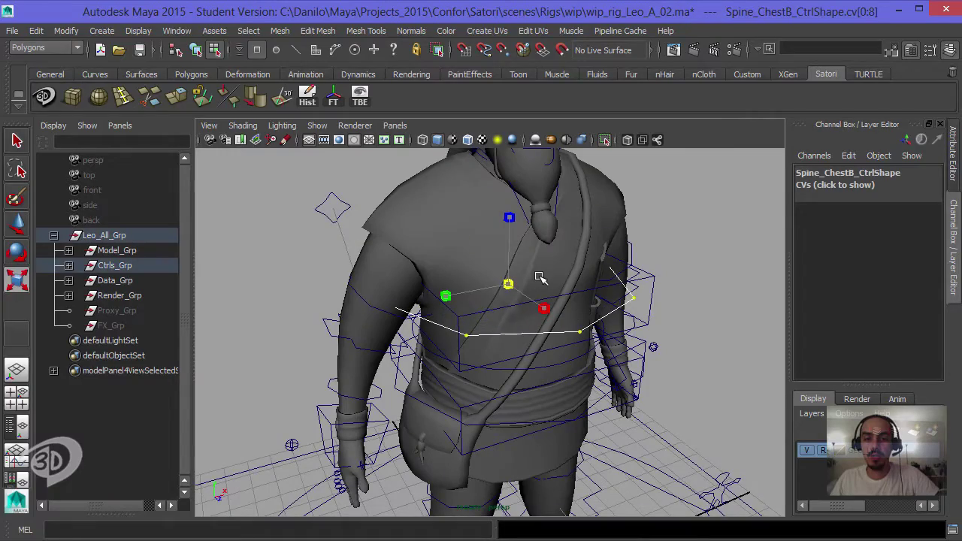
mouse_move(539, 278)
alt+mouse_down()
mouse_move(575, 333)
mouse_move(498, 326)
mouse_move(617, 320)
mouse_move(629, 338)
alt+mouse_up()
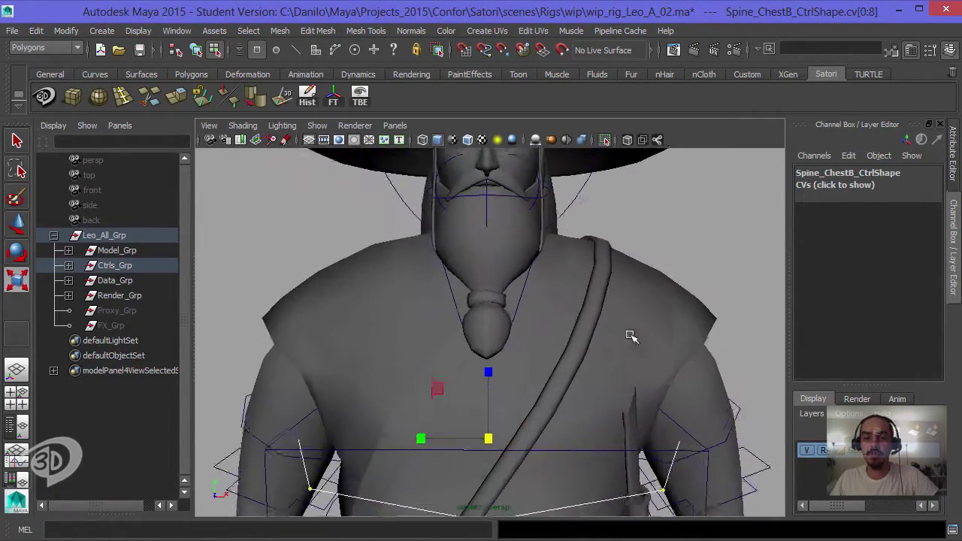
Hide the character mesh and select the clavicle control curves
click(803, 451)
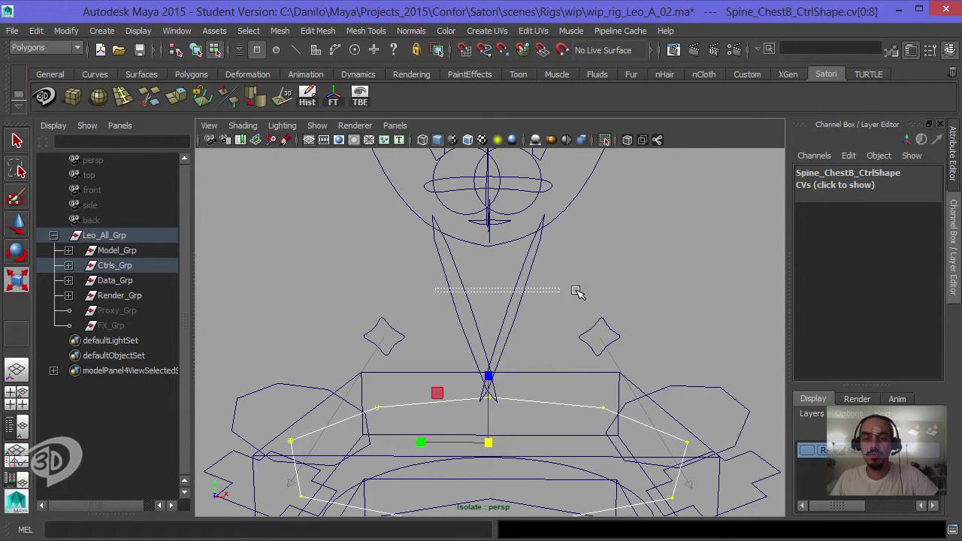
drag(577, 291, 639, 253)
scroll(638, 254, down, 3)
click(619, 236)
Move the R/L_Arm_Clavicle_Ctrl CVs up and out over the shoulders, then hide the mesh again
scroll(551, 225, down, 2)
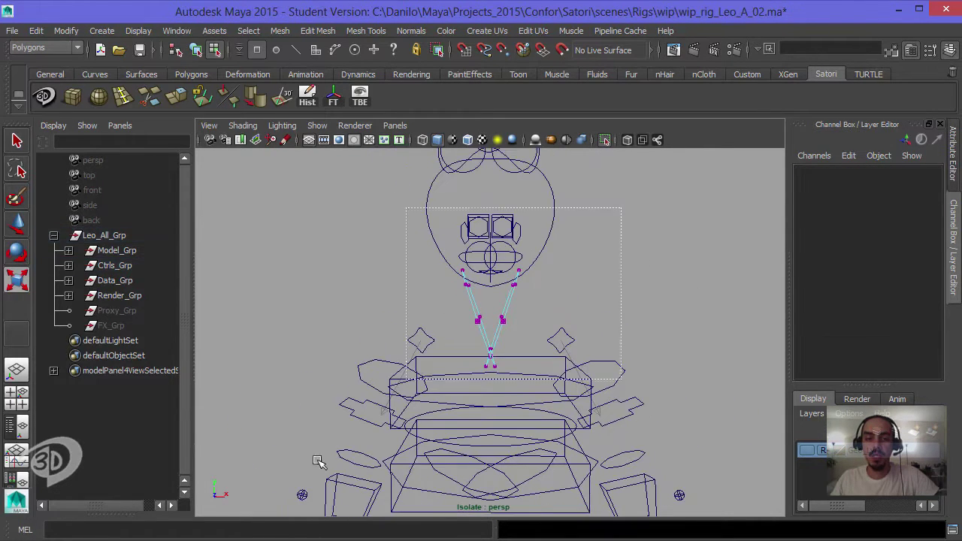
drag(318, 461, 566, 323)
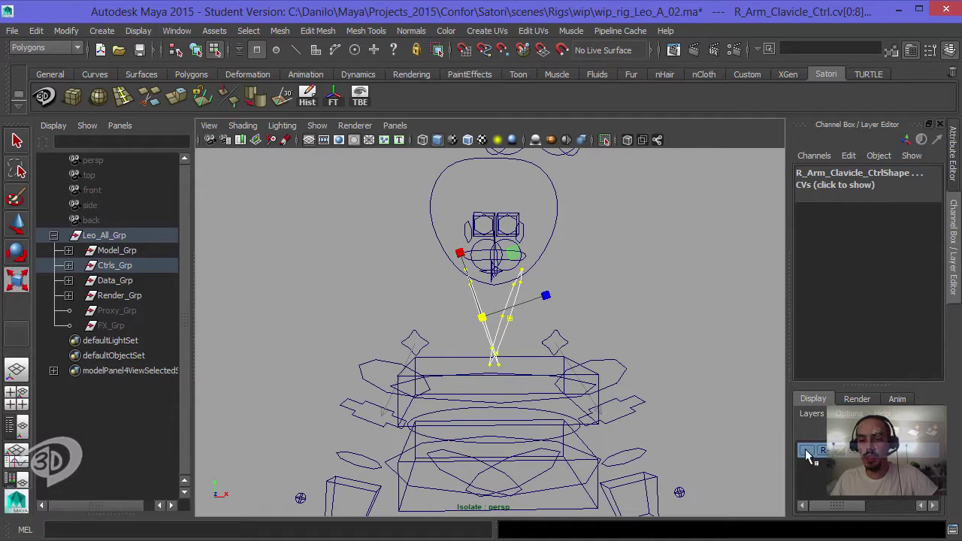
click(805, 451)
scroll(582, 308, up, 2)
key(w)
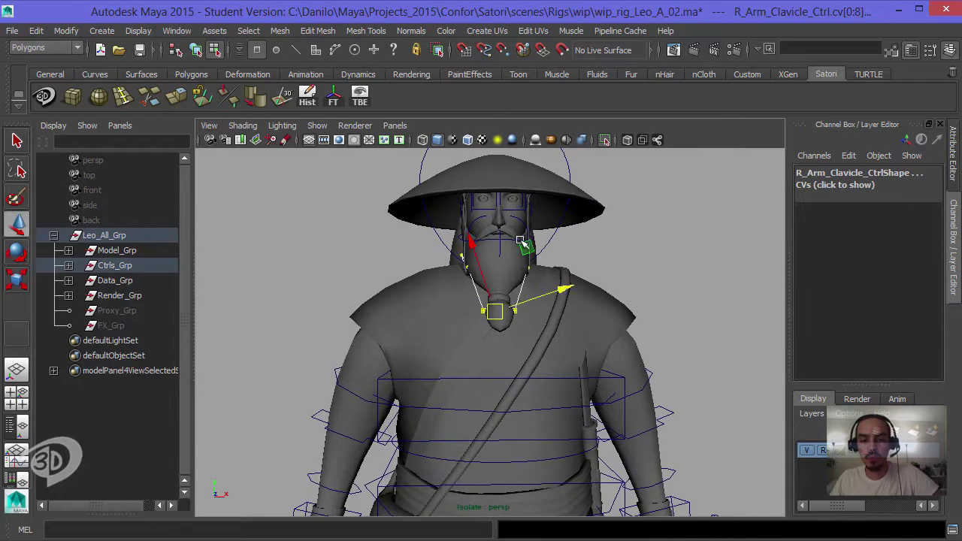
mouse_move(588, 289)
alt+mouse_down()
mouse_move(540, 260)
mouse_move(546, 275)
mouse_move(529, 283)
mouse_move(472, 248)
mouse_move(560, 286)
mouse_move(545, 175)
alt+mouse_up()
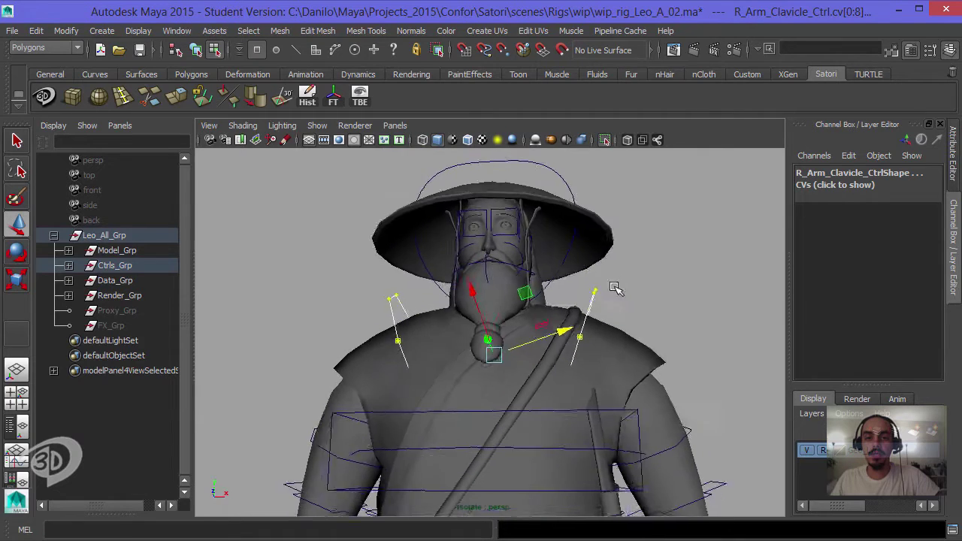
click(807, 451)
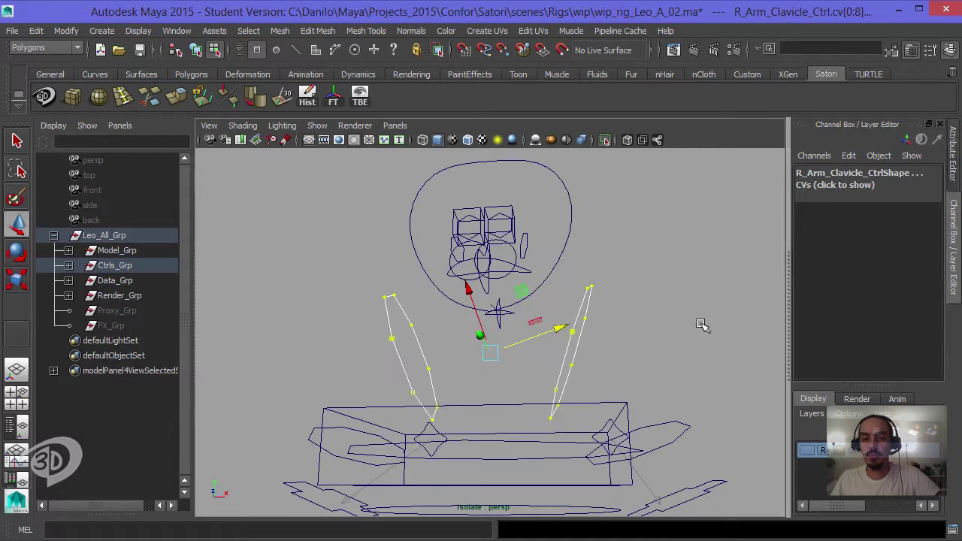
click(573, 207)
Select the Head_Head_Ctrl shape's CVs in a level front view
click(197, 50)
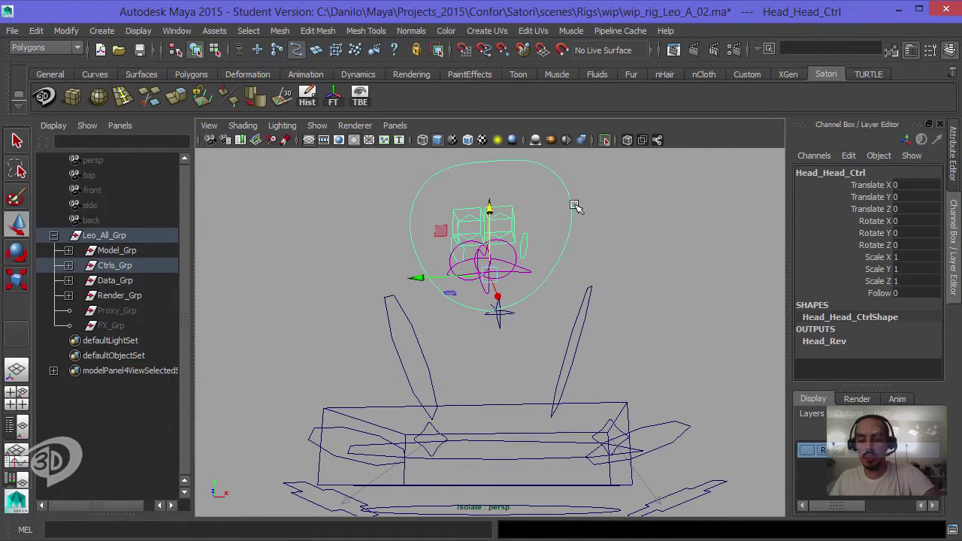
key(Down)
click(214, 49)
scroll(697, 462, down, 3)
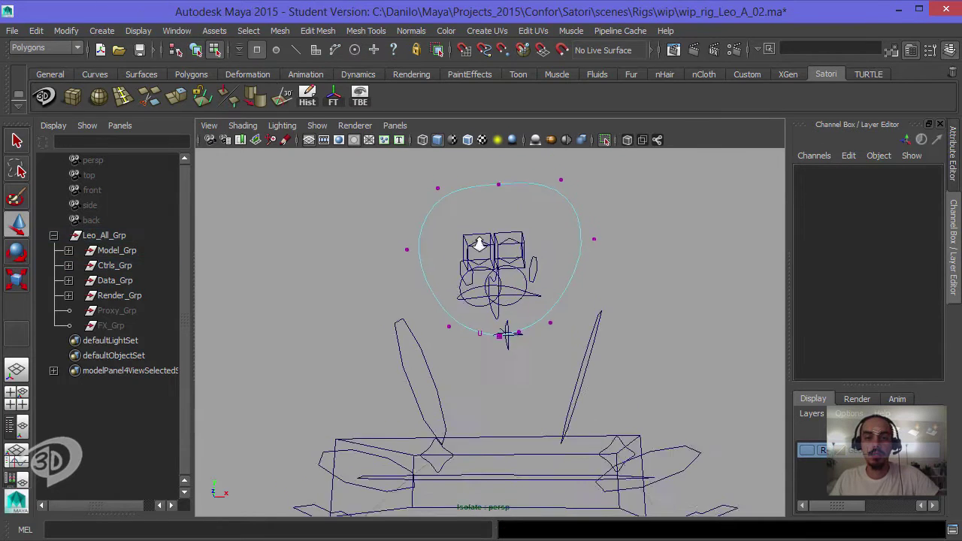
alt+drag(634, 339, 550, 281)
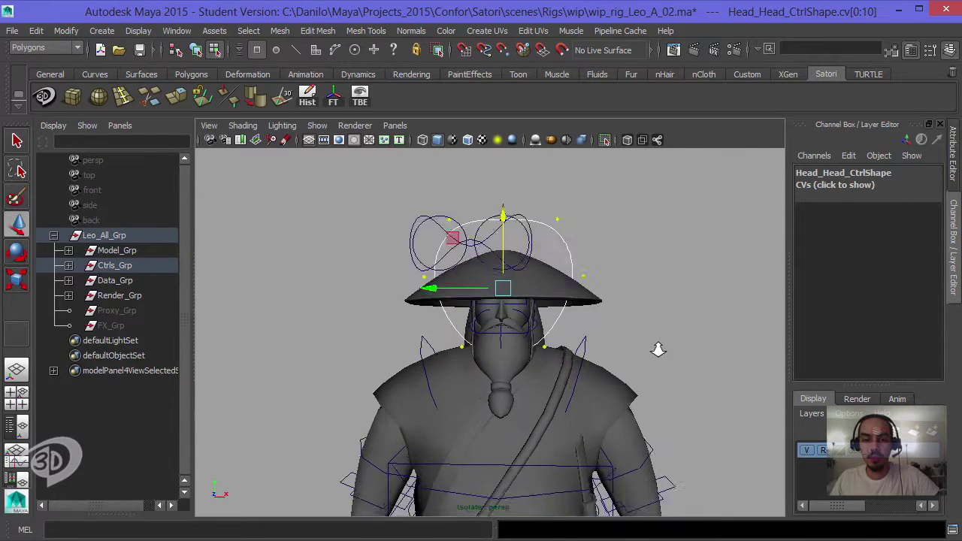
alt+drag(519, 229, 500, 225)
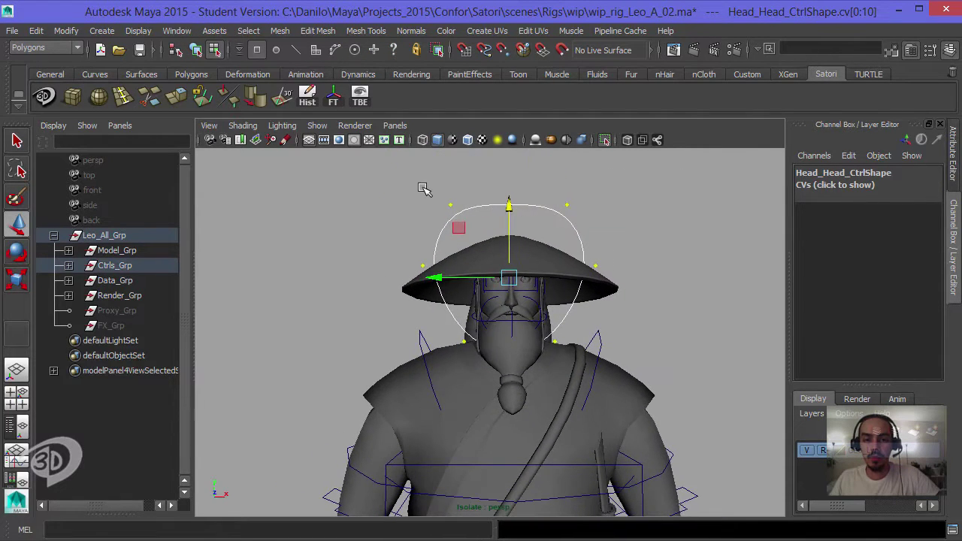
Lower the head control's two side CVs and widen the curve sideways
drag(379, 244, 682, 292)
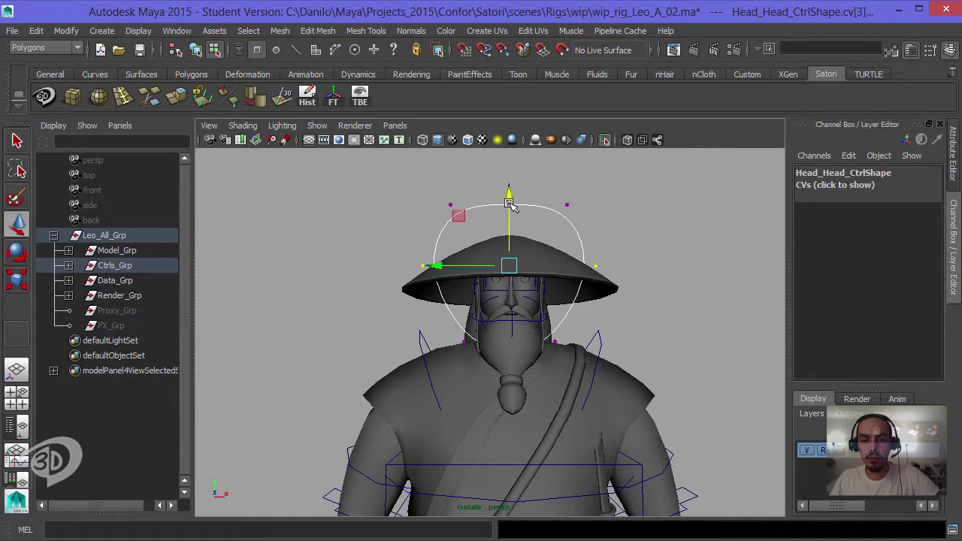
drag(509, 203, 512, 228)
key(r)
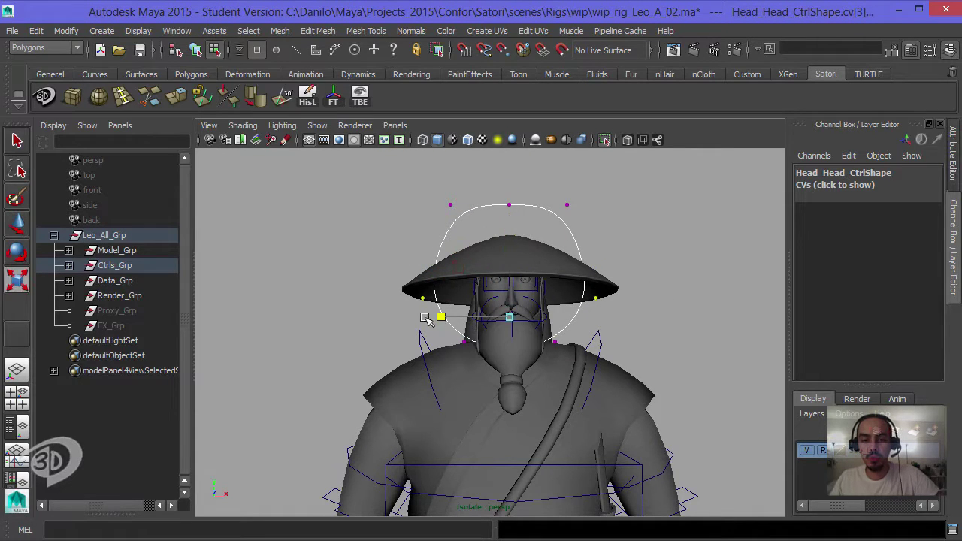
mouse_move(424, 318)
mouse_down()
mouse_move(400, 317)
mouse_move(560, 247)
mouse_move(550, 251)
mouse_up()
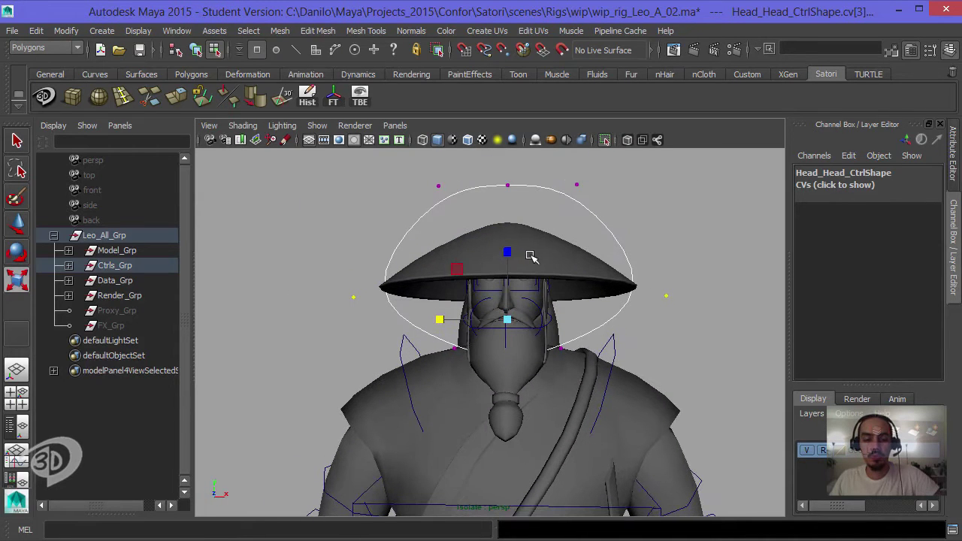
key(w)
click(510, 238)
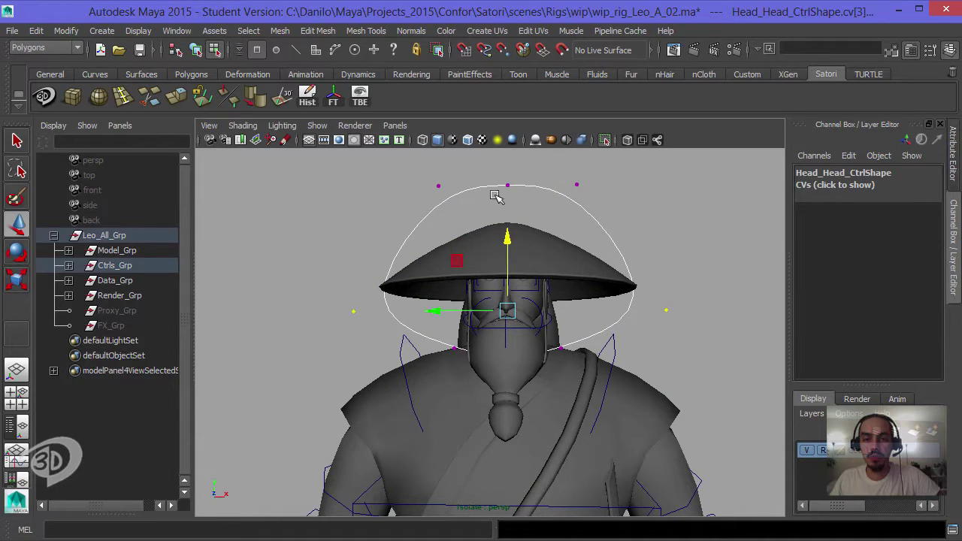
Lower and spread the head control's top three CVs to arch over the hat
drag(398, 169, 617, 204)
drag(508, 159, 507, 192)
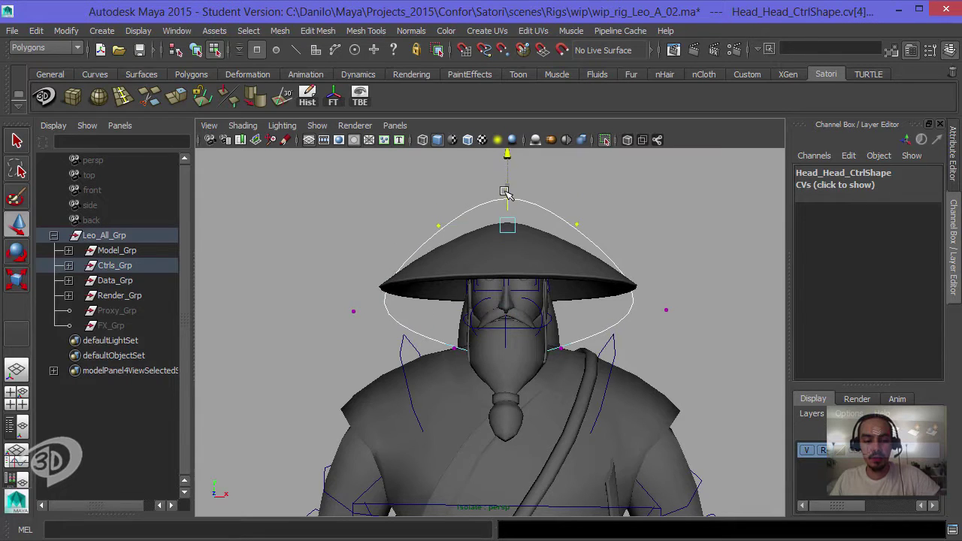
key(r)
drag(429, 319, 411, 321)
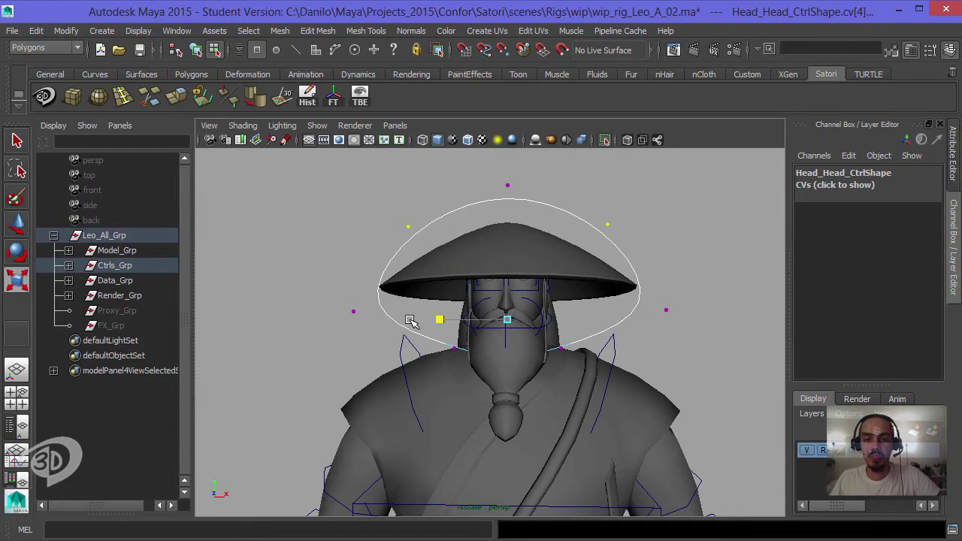
key(w)
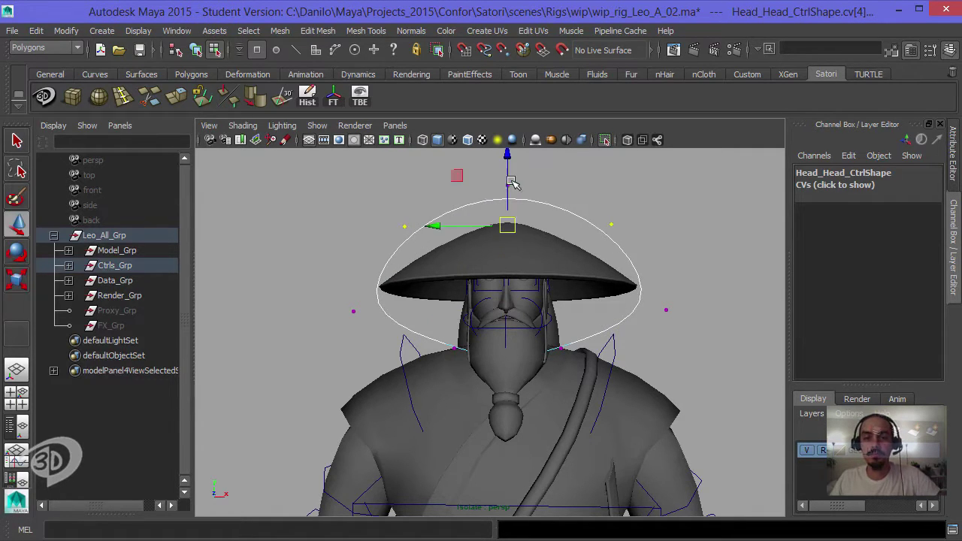
mouse_move(508, 169)
mouse_down()
mouse_move(526, 204)
mouse_move(440, 161)
mouse_move(551, 178)
mouse_up()
key(ctrl+z)
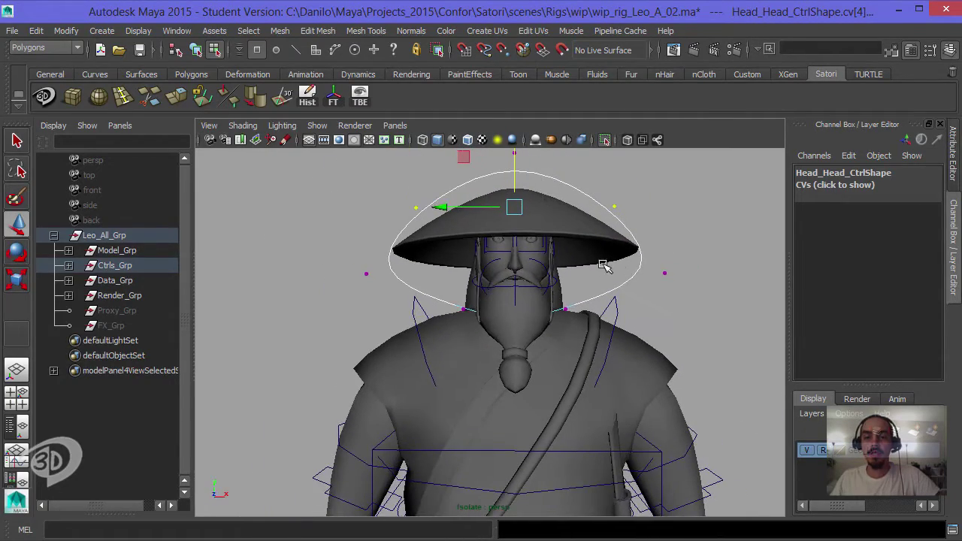
mouse_move(604, 265)
alt+mouse_down()
mouse_move(515, 293)
mouse_move(609, 307)
mouse_move(301, 361)
mouse_move(573, 361)
mouse_move(546, 251)
mouse_move(454, 250)
alt+mouse_up()
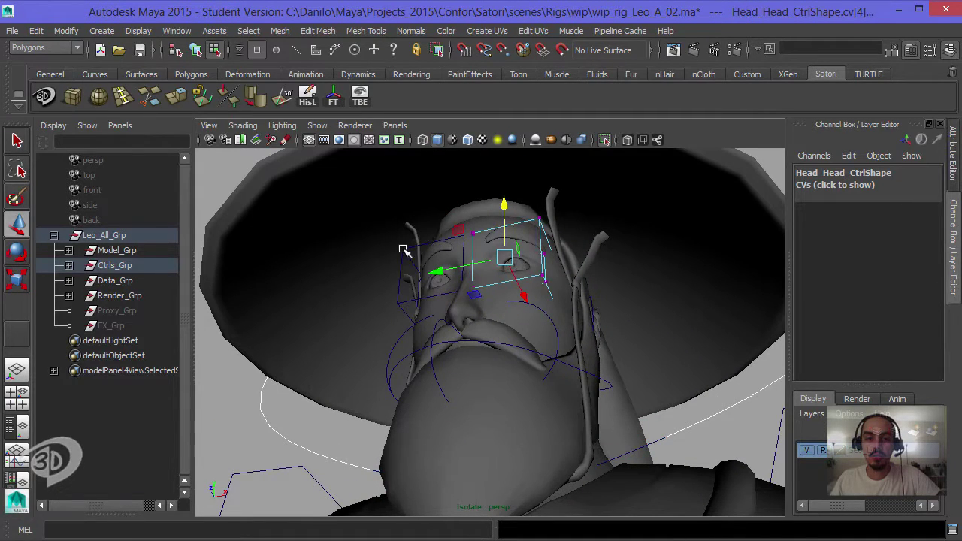
Select the R_Eye_Base_Ctrl CVs, try moving them, and undo the move
click(196, 51)
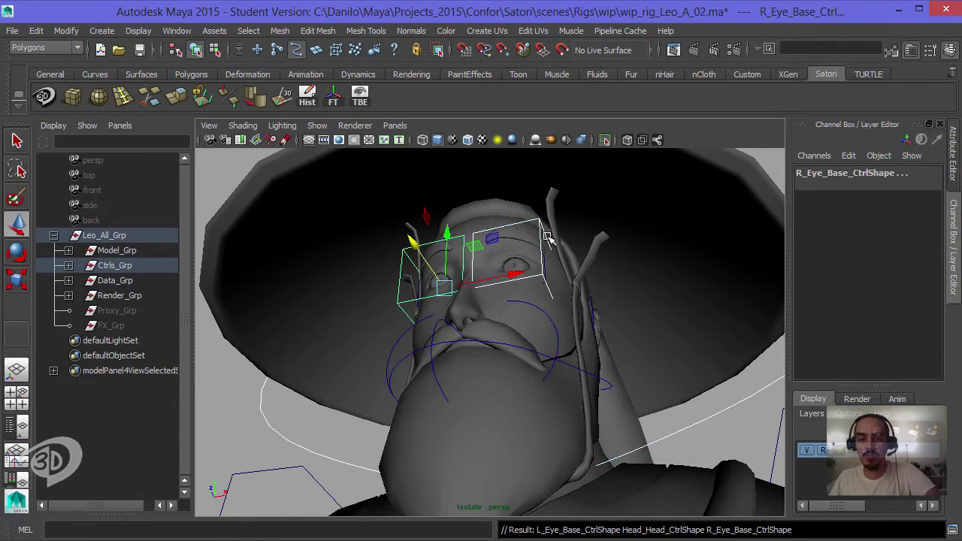
drag(375, 209, 554, 350)
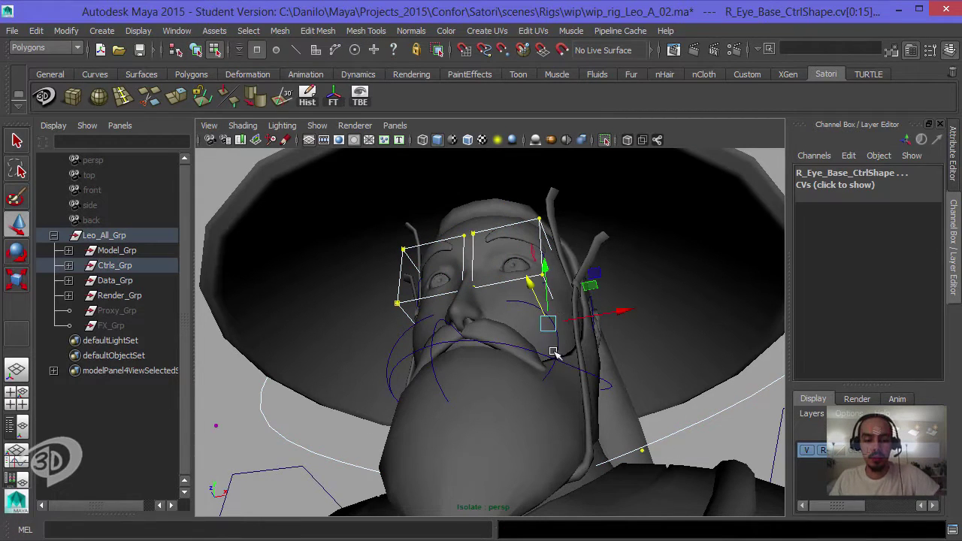
middle_drag(626, 249, 556, 277)
key(ctrl+z)
key(ctrl+z)
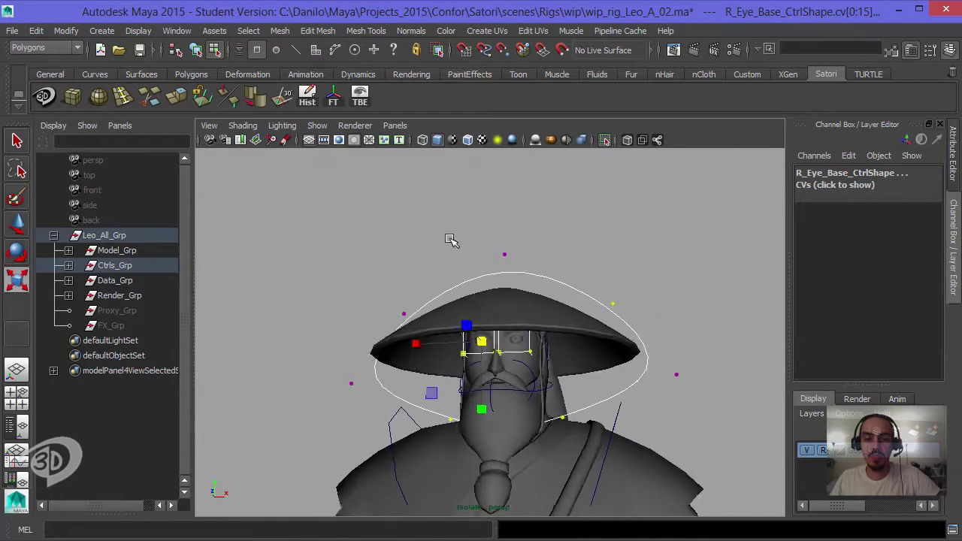
key(ctrl+z)
key(ctrl+z)
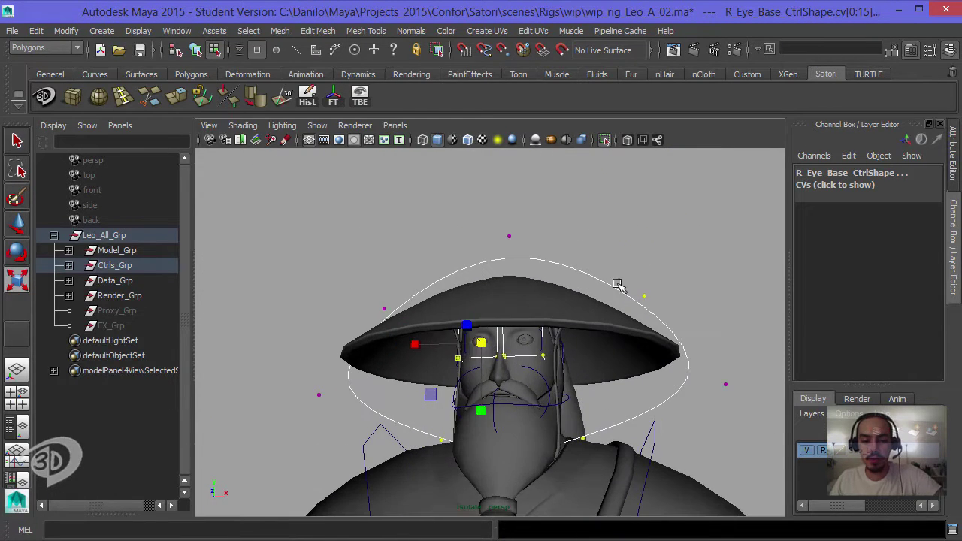
In wireframe, zoom to the face and scale the eye base CVs to frame the eyes
key(4)
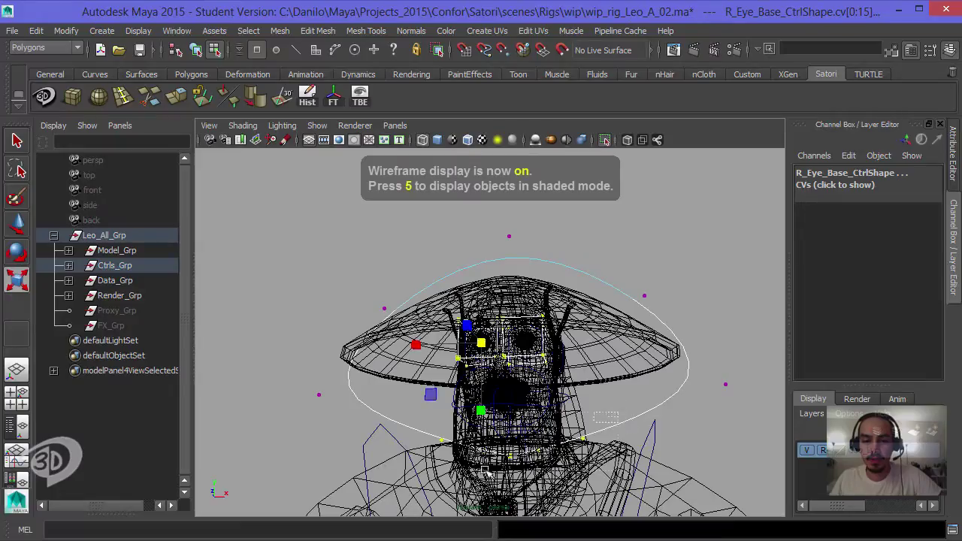
alt+right_drag(485, 471, 626, 297)
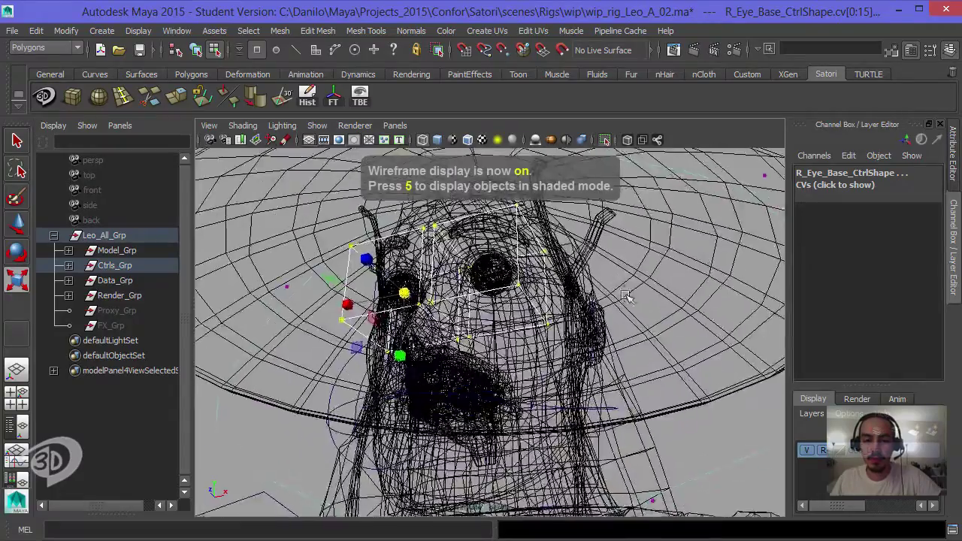
alt+drag(626, 297, 592, 250)
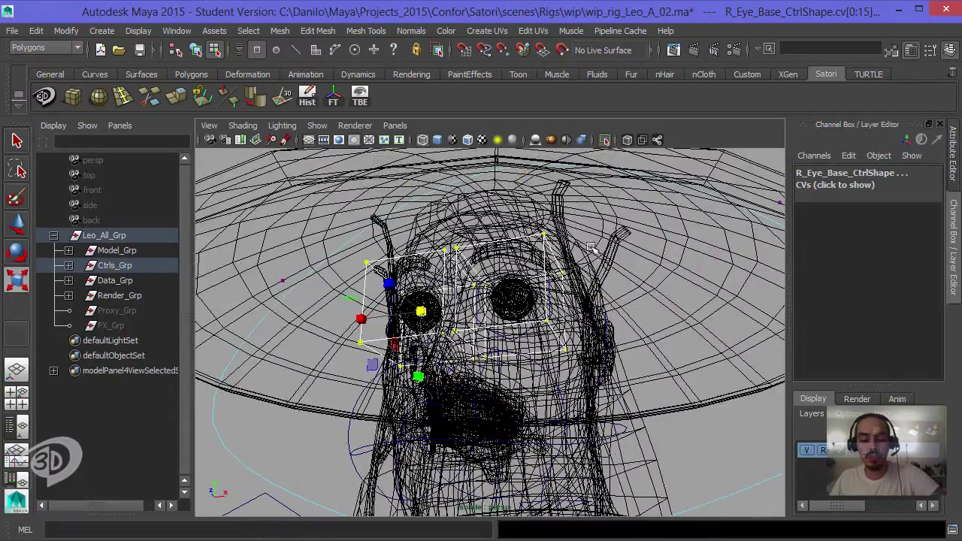
key(5)
mouse_move(584, 257)
middle_down()
mouse_move(543, 268)
mouse_move(569, 258)
middle_up()
alt+drag(569, 258, 380, 295)
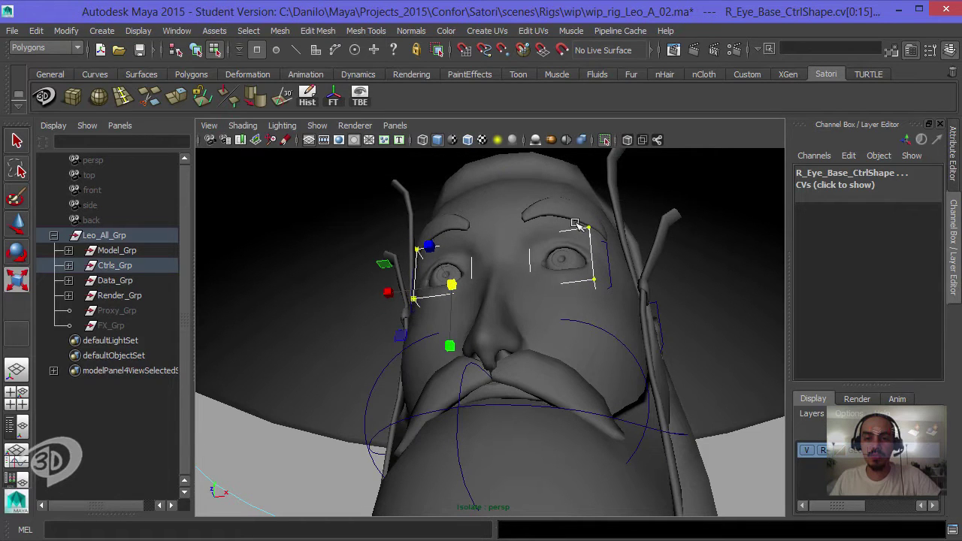
Check the eye box fit from another angle and hide the character mesh
mouse_move(575, 223)
alt+mouse_down()
mouse_move(632, 265)
mouse_move(666, 268)
mouse_move(590, 274)
mouse_move(700, 286)
mouse_move(662, 275)
mouse_move(663, 293)
alt+mouse_up()
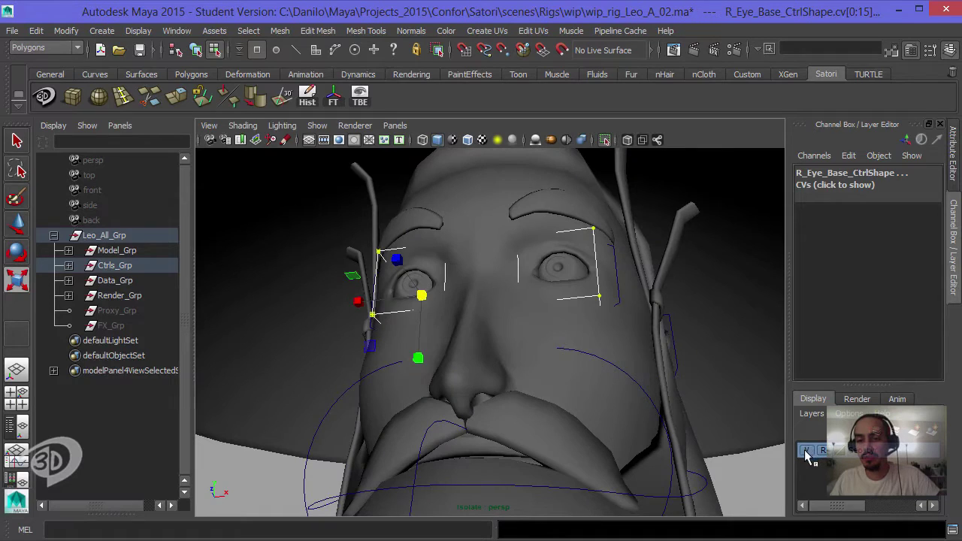
click(806, 450)
click(615, 271)
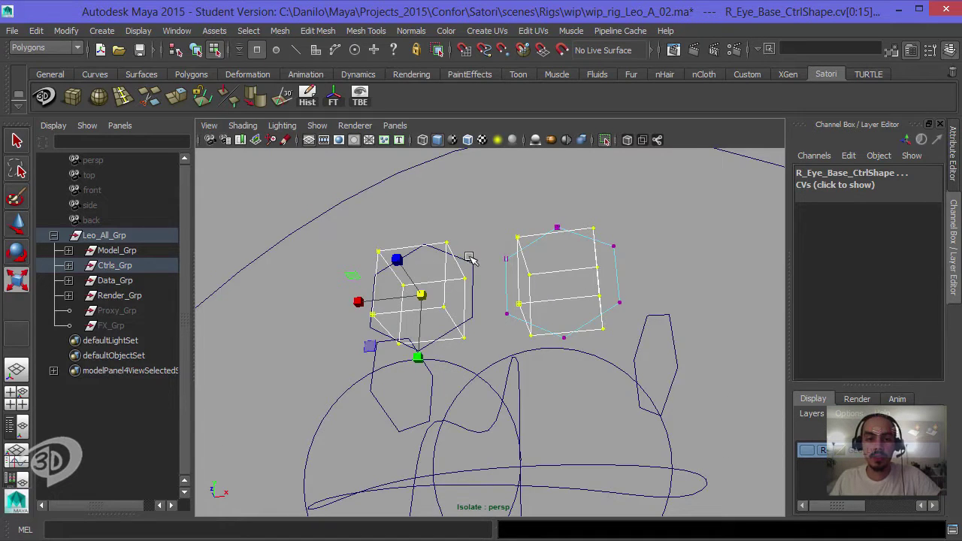
Select the R_Eye_Fk_Ctrl hexagon CVs and scale them down around the eyeballs
drag(477, 204, 311, 301)
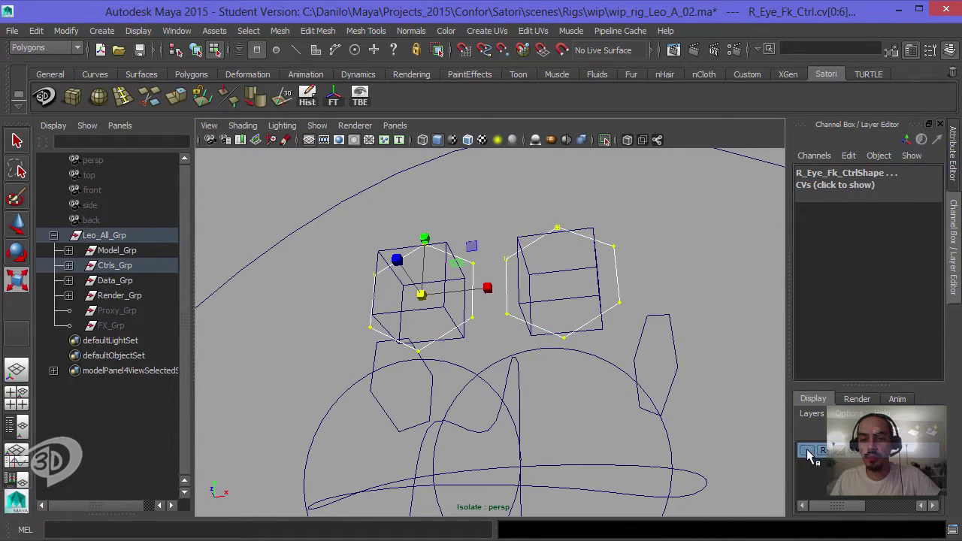
click(806, 451)
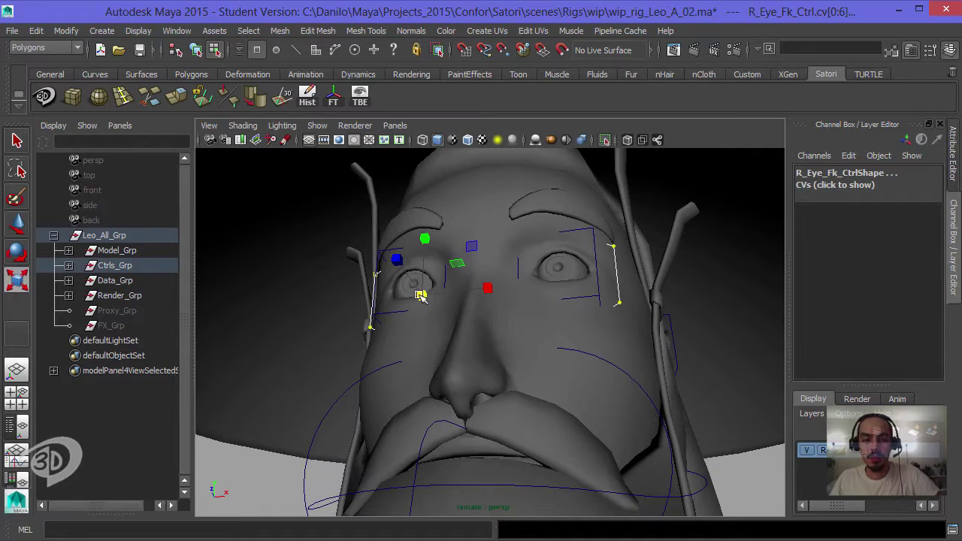
key(w)
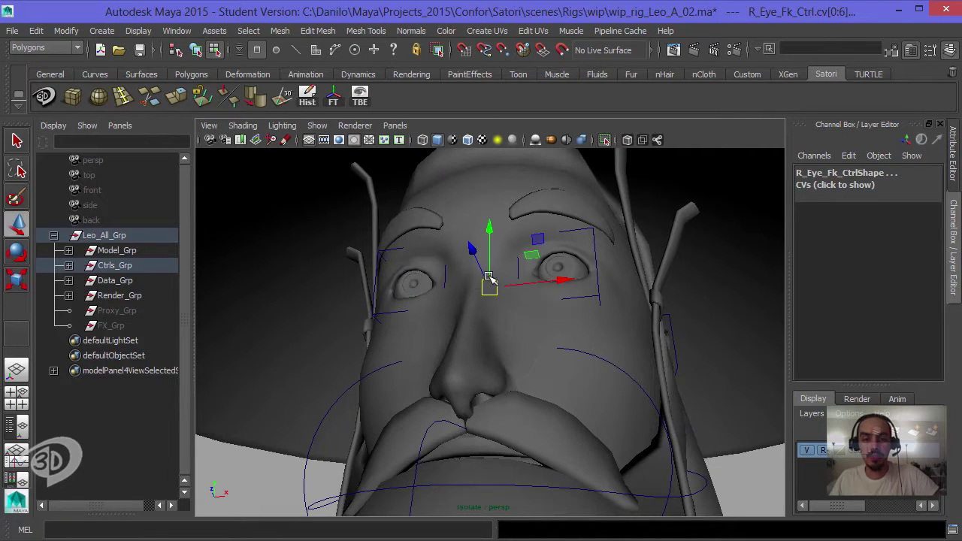
alt+drag(496, 278, 425, 277)
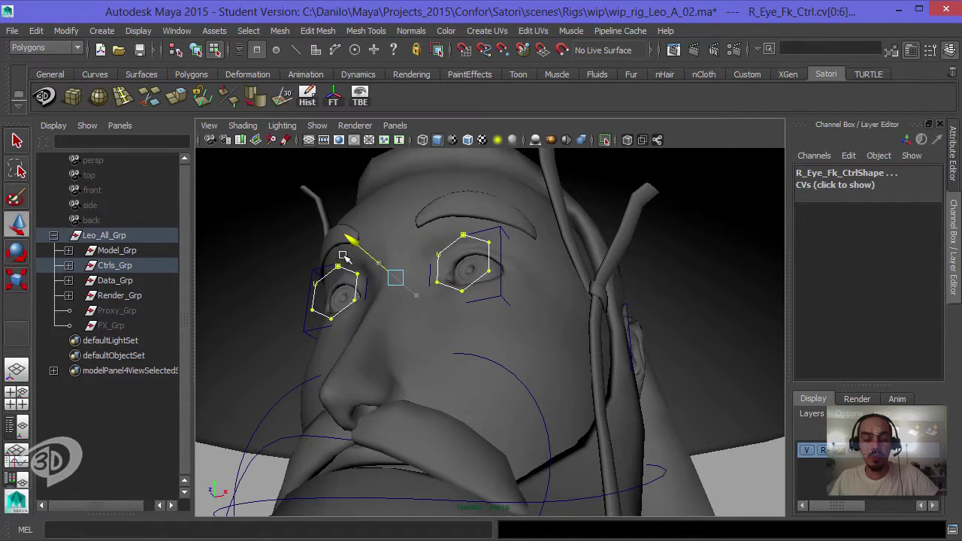
alt+drag(373, 261, 451, 275)
key(r)
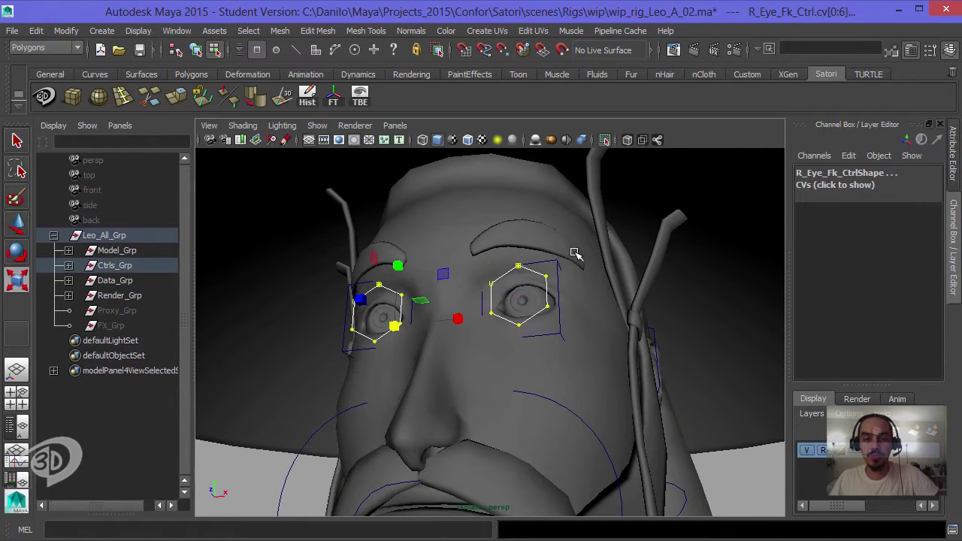
middle_drag(576, 251, 524, 265)
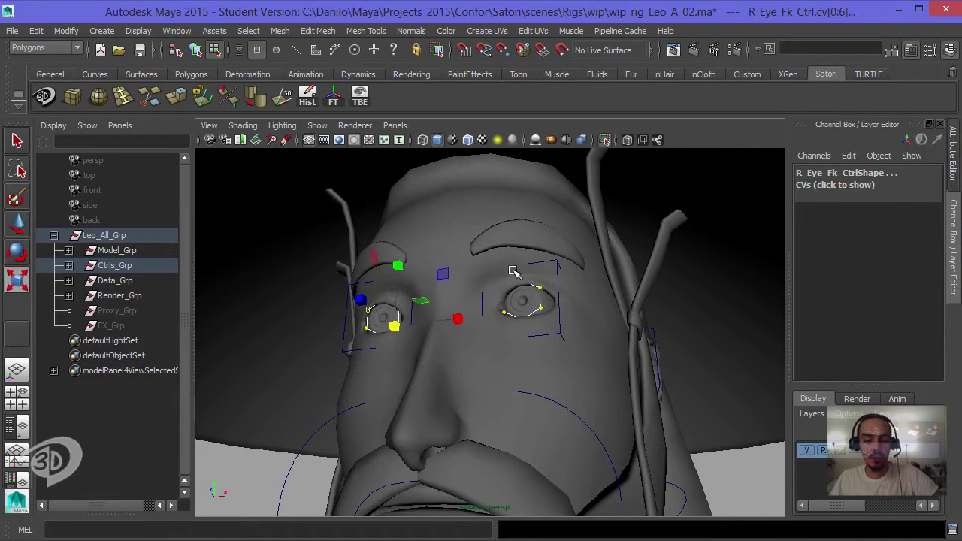
Inspect the hexagons from three-quarter views and hide the character mesh
key(w)
mouse_move(513, 271)
alt+mouse_down()
mouse_move(338, 279)
mouse_move(311, 272)
mouse_move(426, 265)
mouse_move(434, 254)
alt+mouse_up()
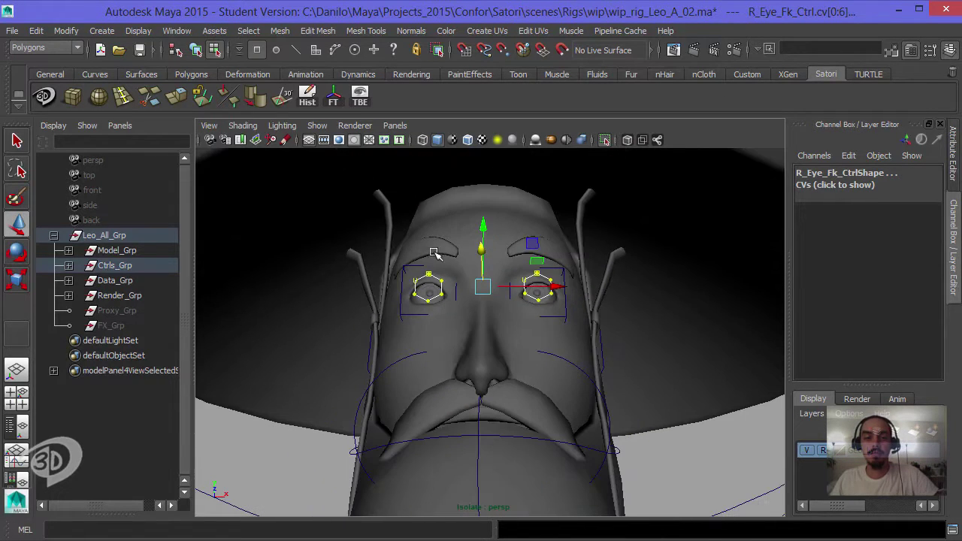
alt+drag(616, 343, 733, 364)
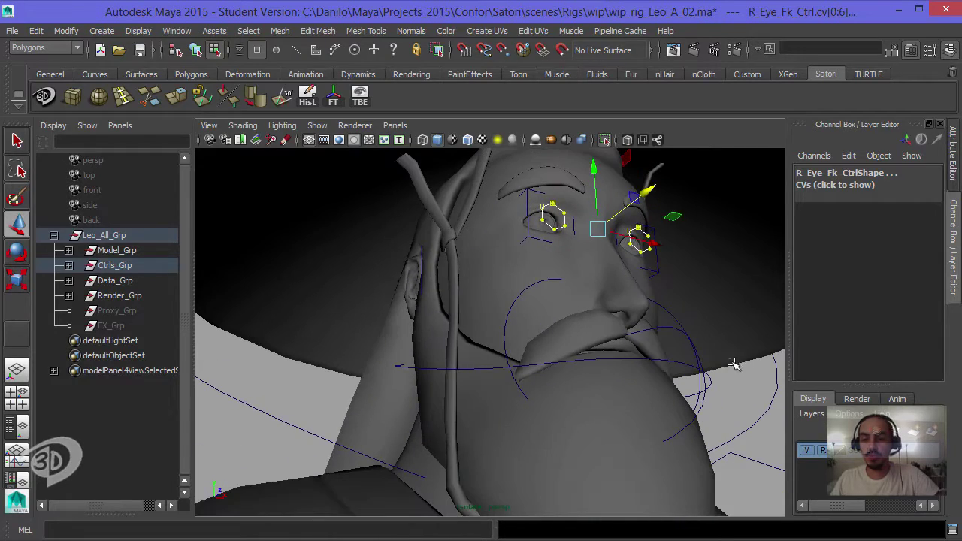
click(808, 451)
mouse_move(509, 322)
alt+mouse_down()
mouse_move(454, 273)
mouse_move(482, 301)
mouse_move(508, 293)
alt+mouse_up()
Shrink the R_Ear_1_Ctrl CVs, move them onto the right ear, and hide the mesh
click(501, 295)
alt+drag(544, 238, 411, 281)
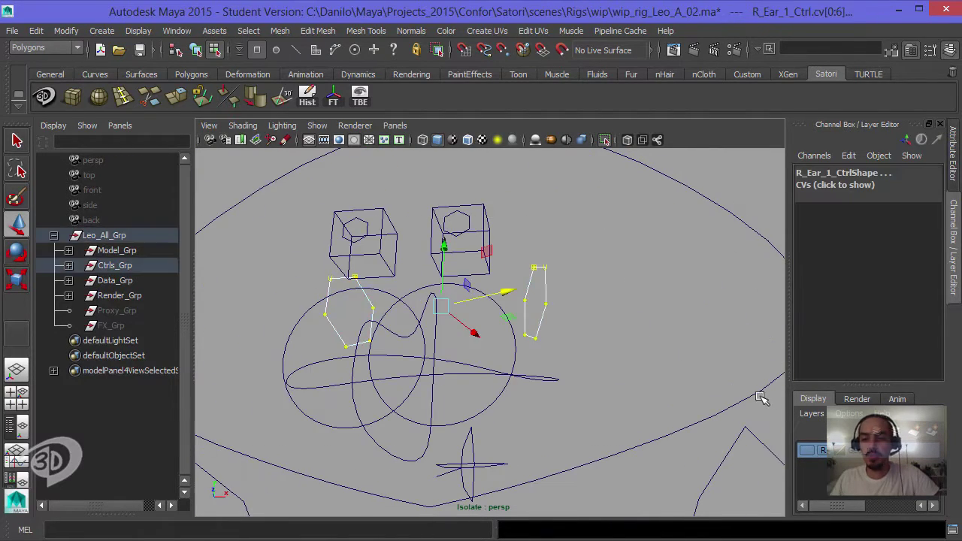
click(808, 451)
mouse_move(584, 344)
alt+mouse_down()
mouse_move(451, 311)
mouse_move(462, 307)
mouse_move(449, 296)
alt+mouse_up()
key(r)
alt+drag(503, 318, 434, 335)
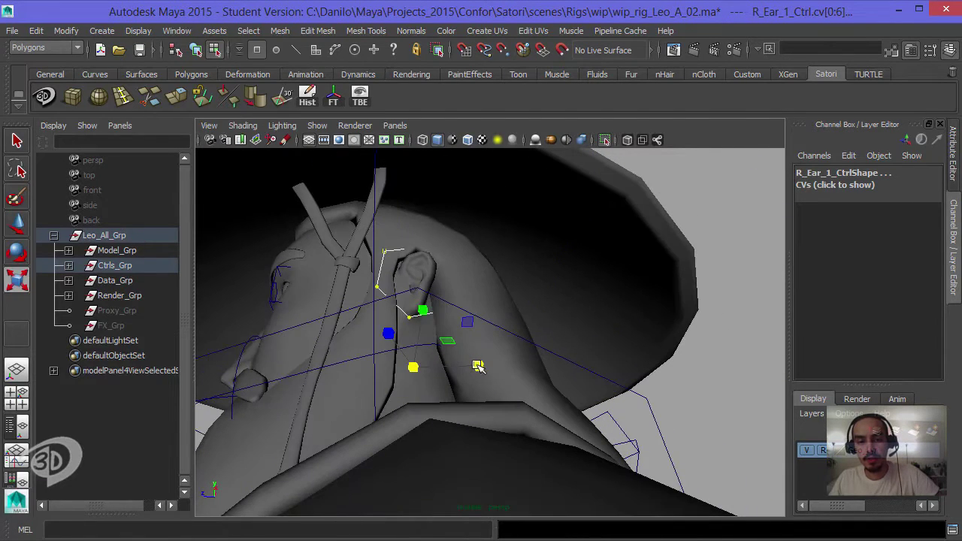
drag(478, 366, 460, 369)
key(w)
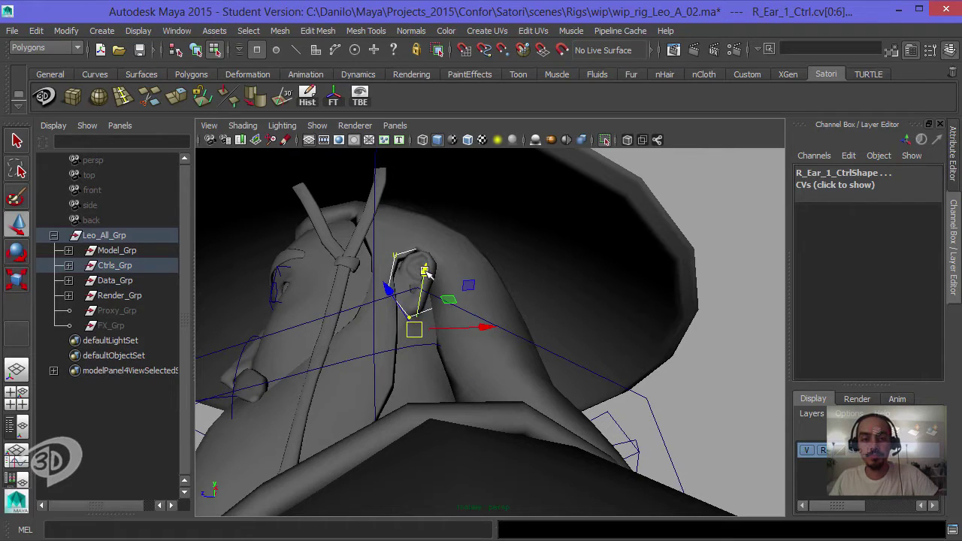
mouse_move(426, 272)
mouse_down()
mouse_move(435, 258)
mouse_move(490, 329)
mouse_up()
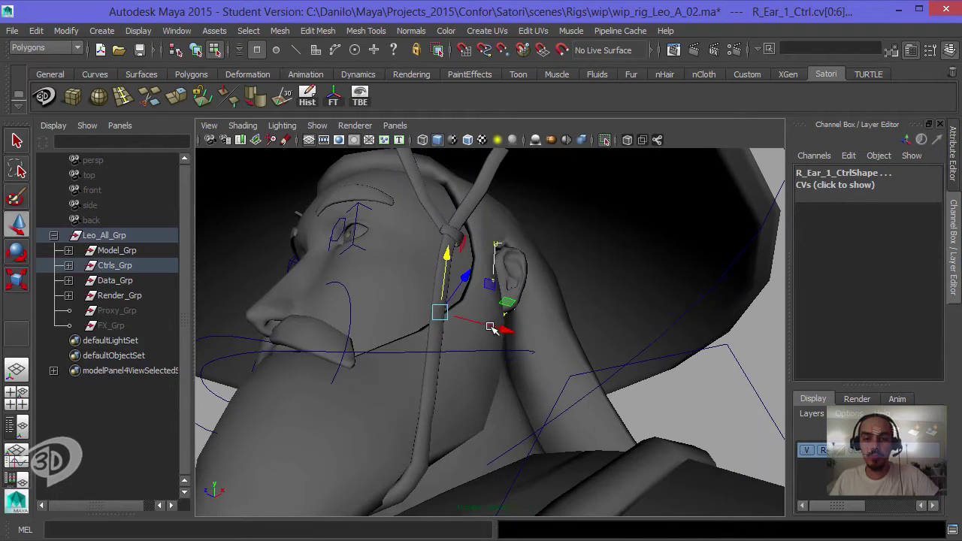
mouse_move(465, 275)
mouse_down()
mouse_move(454, 280)
mouse_move(625, 340)
mouse_move(449, 332)
mouse_up()
click(807, 450)
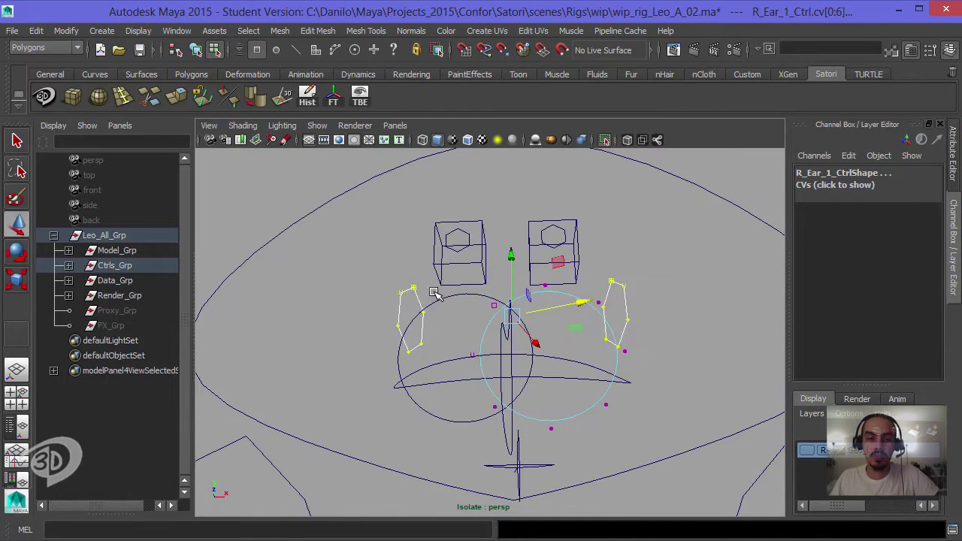
Select both lip controls' CVs and scale them down, undoing an over-shrink
click(363, 393)
drag(330, 245, 742, 488)
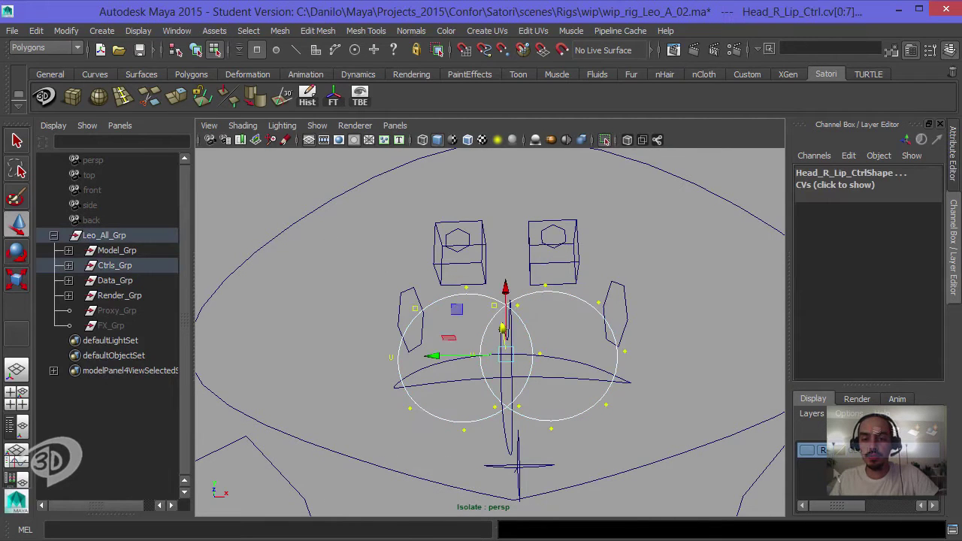
click(802, 454)
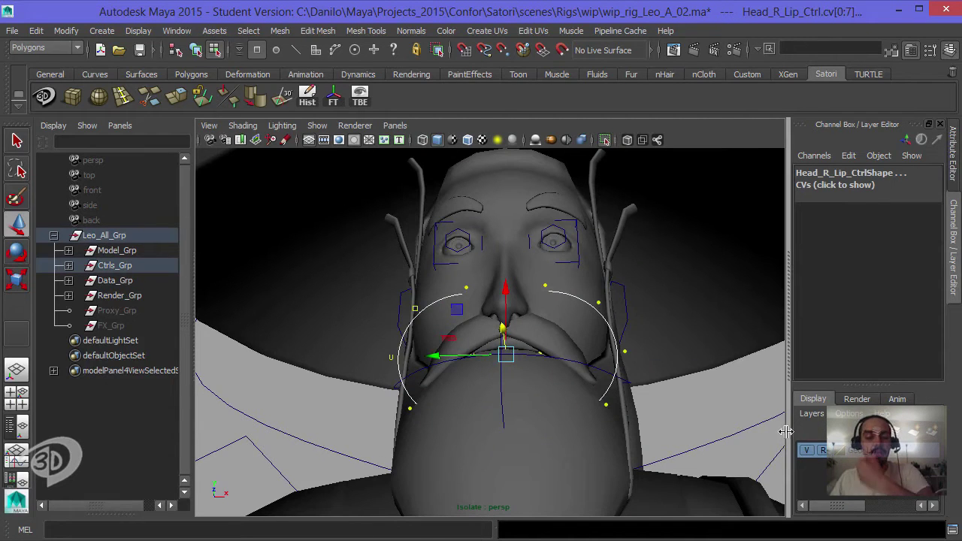
key(r)
alt+drag(543, 312, 536, 352)
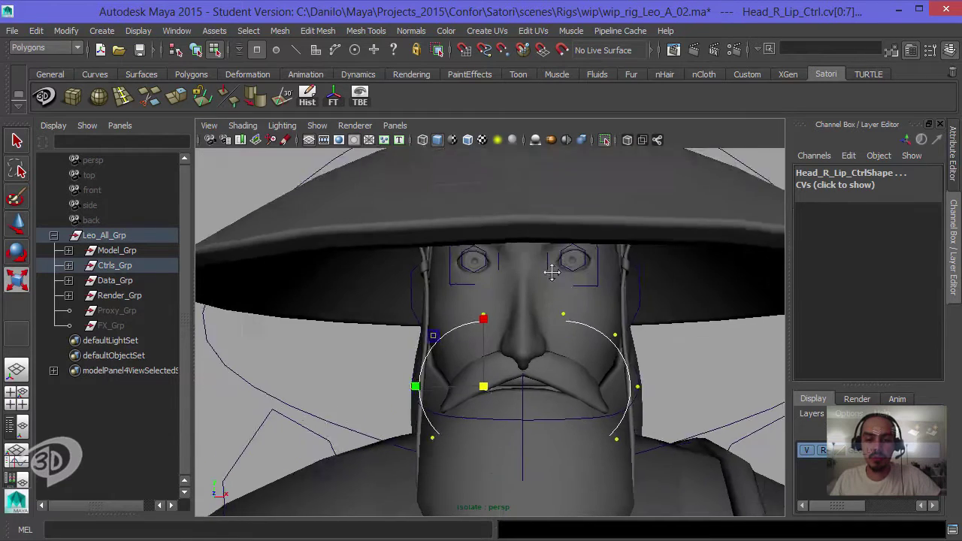
drag(447, 352, 281, 391)
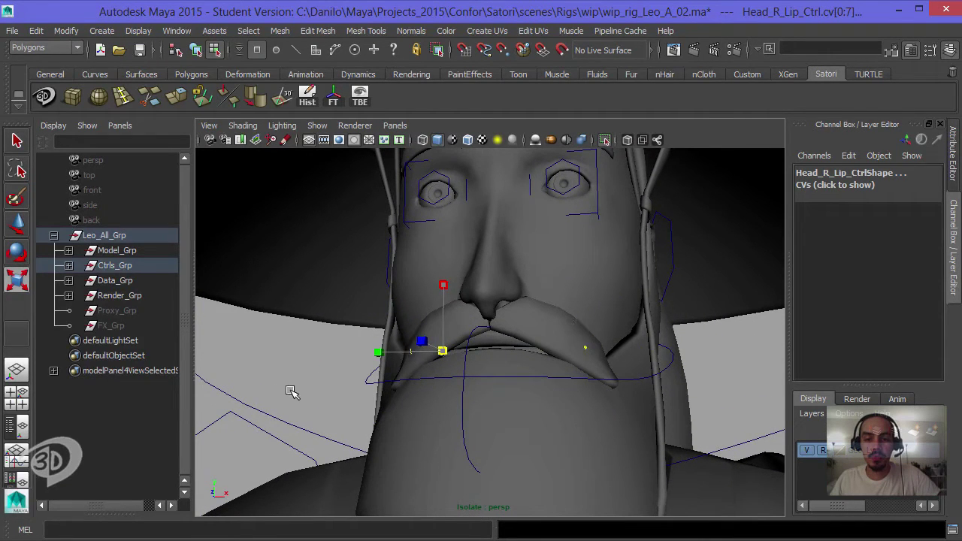
key(w)
alt+drag(451, 340, 480, 297)
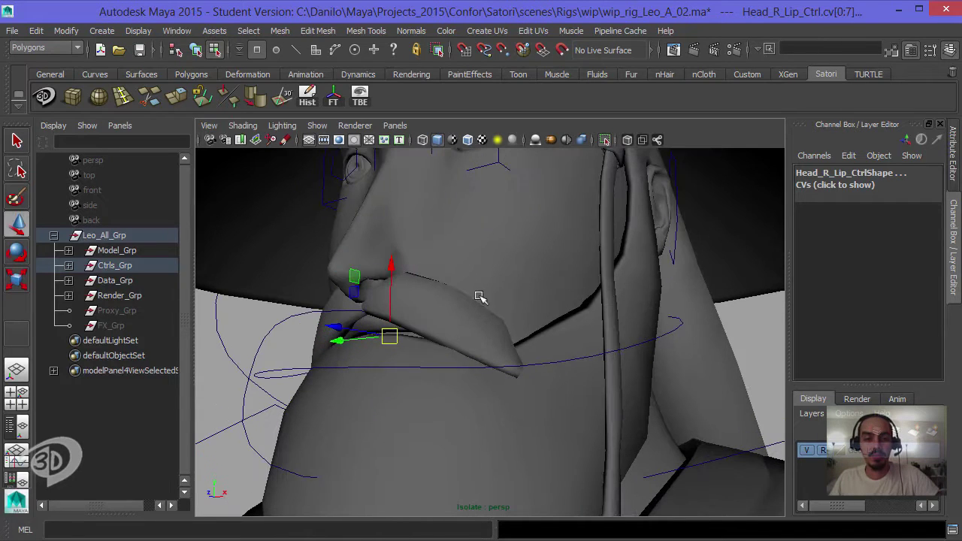
key(ctrl+z)
key(ctrl+z)
key(ctrl+z)
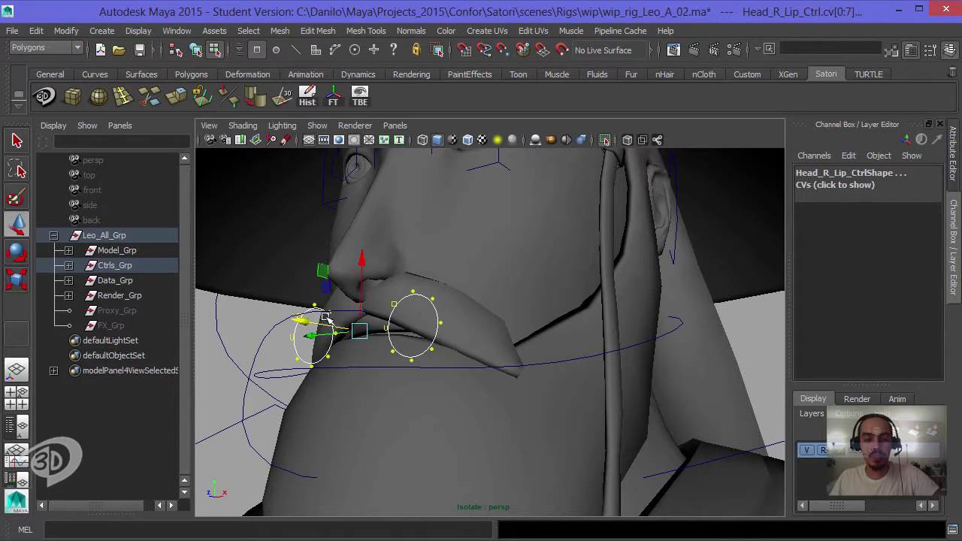
Rescale and move the lip rings onto the mouth corners, then hide the head mesh
key(r)
mouse_move(423, 272)
alt+mouse_down()
mouse_move(466, 342)
mouse_move(445, 316)
mouse_move(381, 324)
alt+mouse_up()
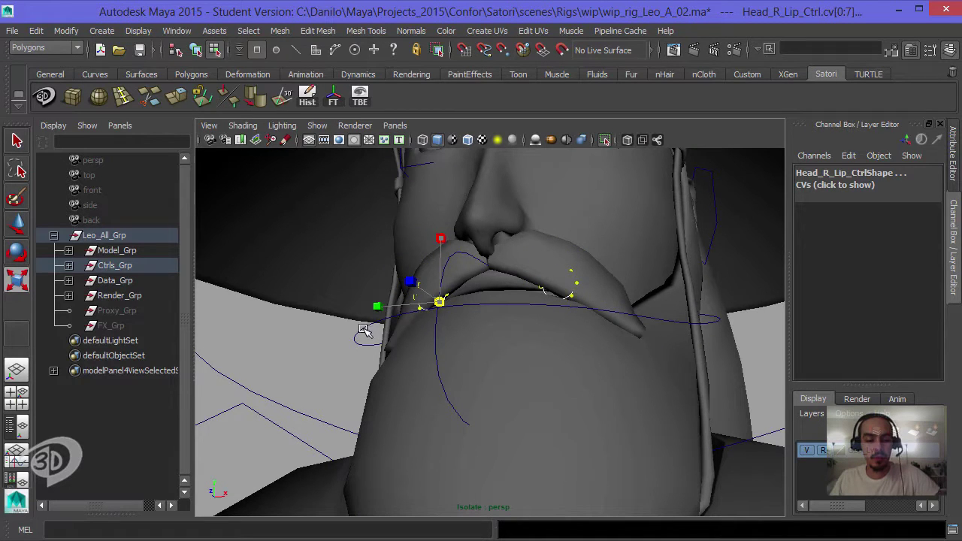
key(w)
alt+drag(500, 278, 437, 301)
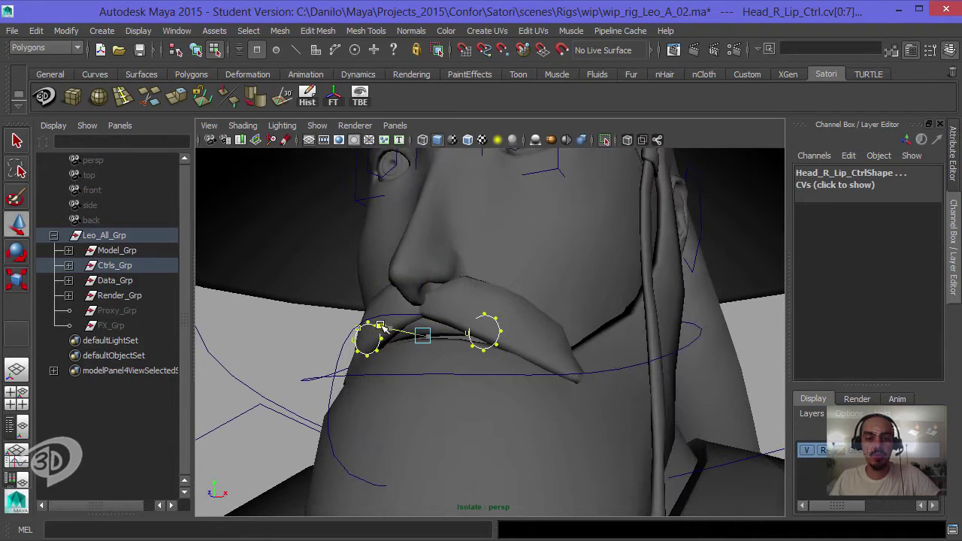
alt+drag(389, 328, 524, 332)
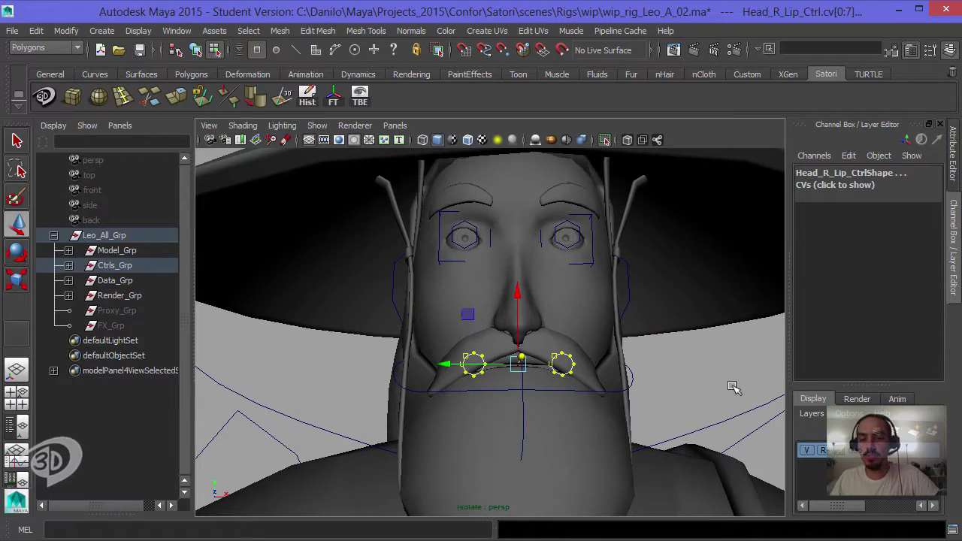
click(805, 451)
mouse_move(597, 341)
alt+mouse_down()
mouse_move(586, 298)
mouse_move(547, 308)
alt+mouse_up()
click(520, 308)
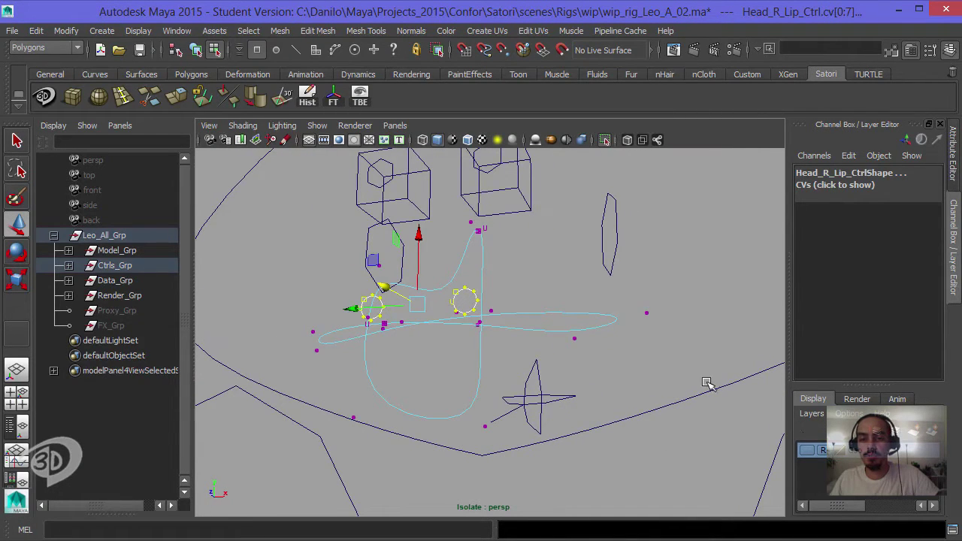
Move the Head_Jaw_Ctrl CVs forward and down so the curve follows the jawline
click(613, 321)
key(Down)
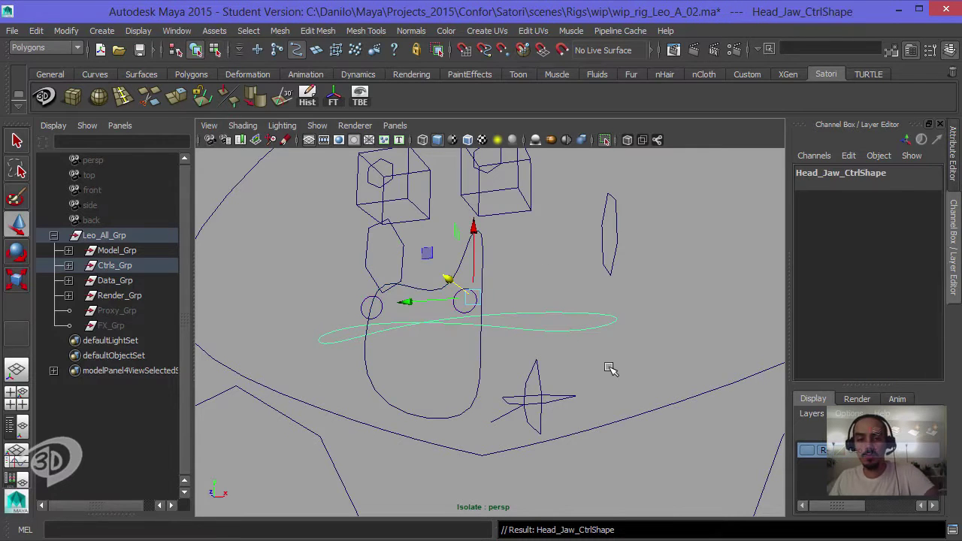
click(214, 49)
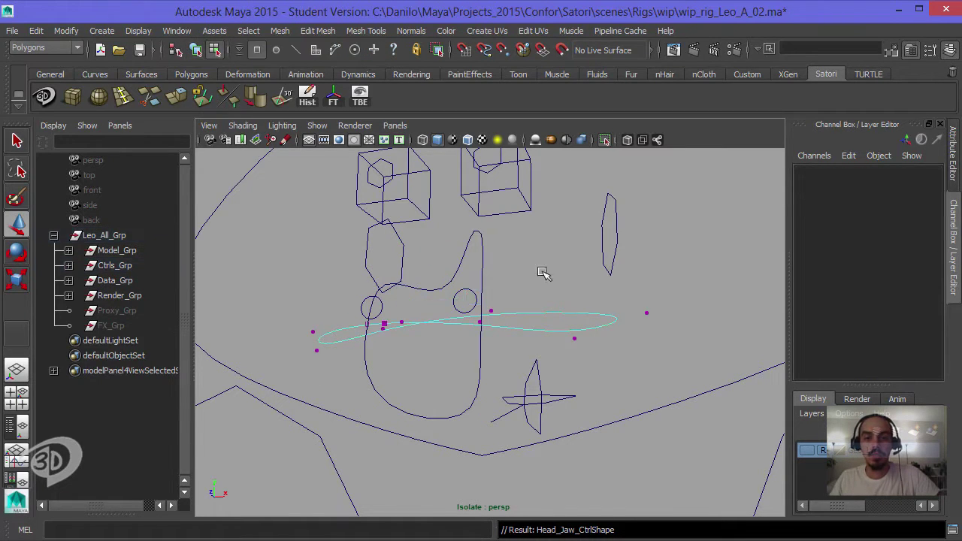
alt+drag(541, 272, 610, 313)
key(ctrl+1)
alt+drag(228, 474, 450, 343)
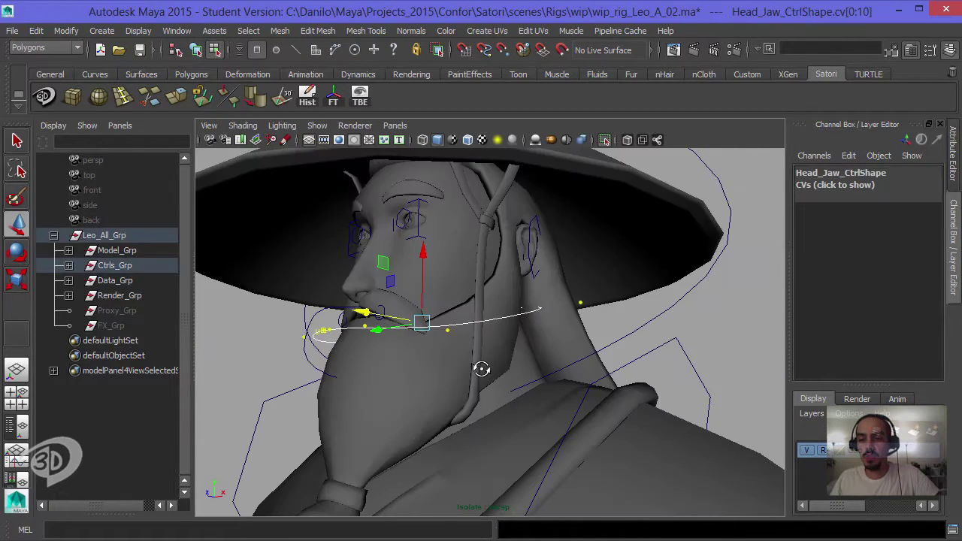
scroll(405, 310, up, 2)
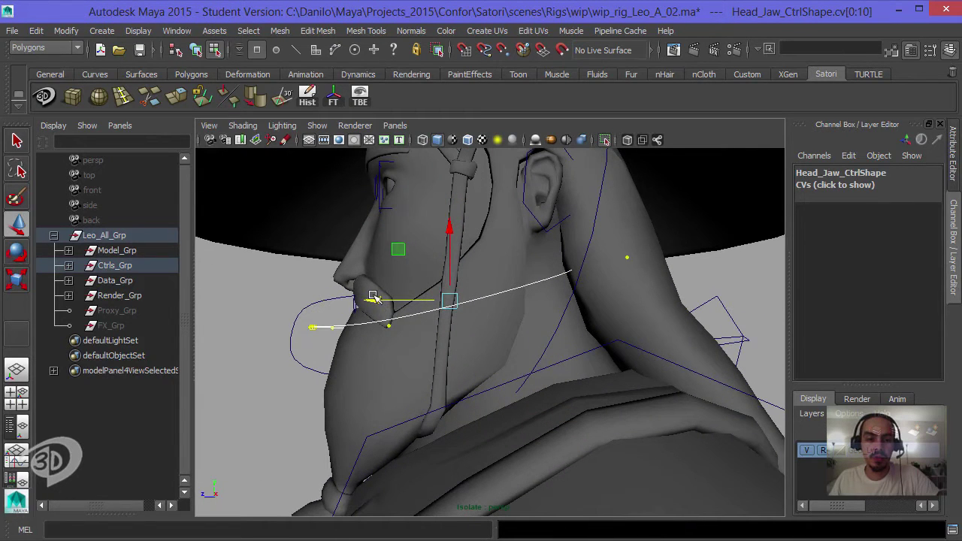
drag(373, 297, 362, 302)
mouse_move(431, 239)
mouse_down()
mouse_move(579, 269)
mouse_move(565, 286)
mouse_up()
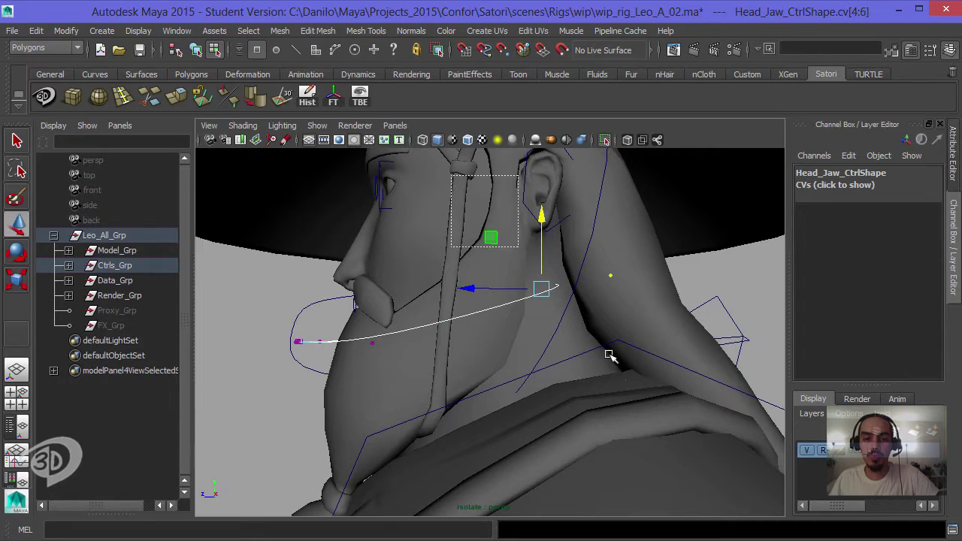
drag(487, 290, 430, 290)
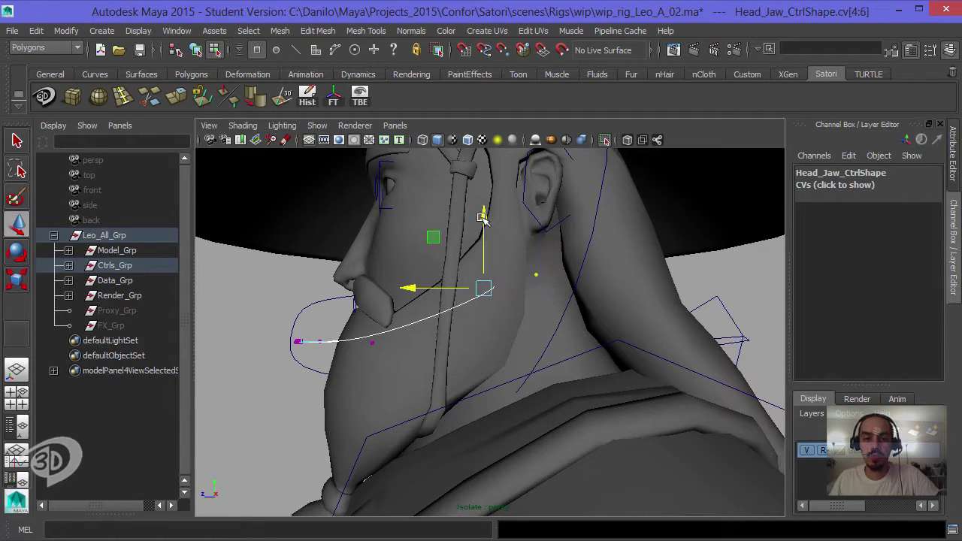
mouse_move(477, 223)
alt+mouse_down()
mouse_move(494, 280)
mouse_move(361, 316)
mouse_move(299, 279)
mouse_move(390, 303)
mouse_move(467, 257)
mouse_move(606, 325)
alt+mouse_up()
click(299, 279)
Select the Head_Chin_Ctrl CVs around the chin using wireframe and shaded views
key(4)
drag(546, 334, 396, 189)
alt+drag(396, 190, 513, 235)
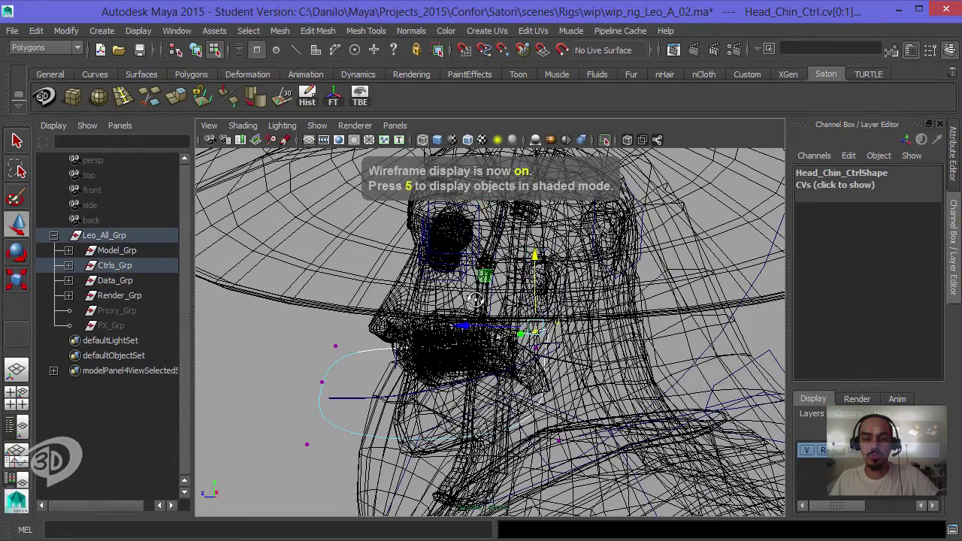
alt+drag(474, 300, 488, 311)
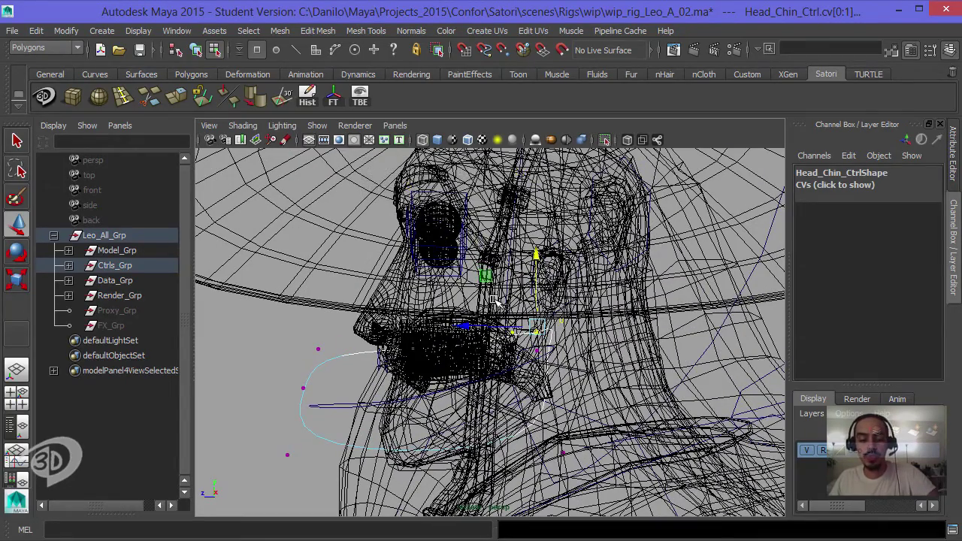
key(5)
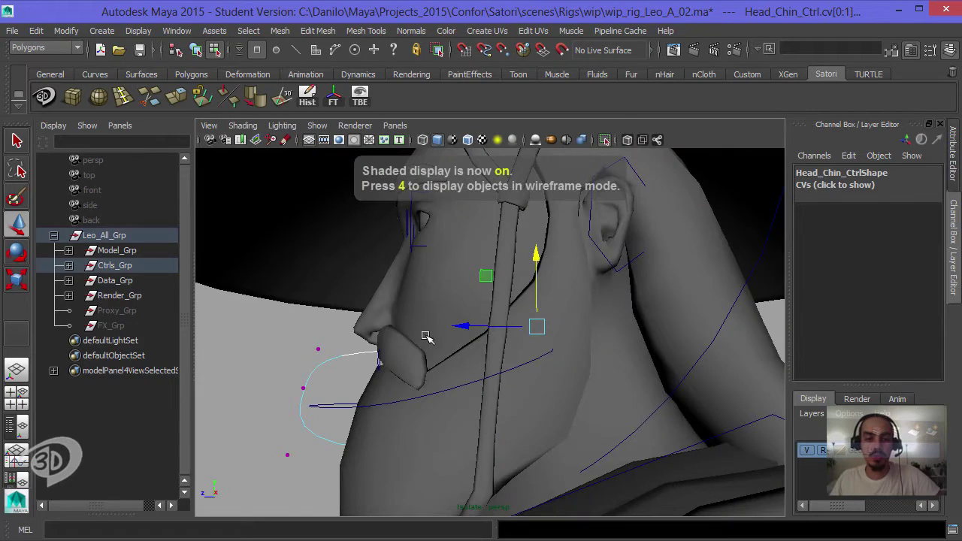
mouse_move(425, 337)
alt+mouse_down()
mouse_move(528, 326)
mouse_move(404, 326)
mouse_move(332, 302)
alt+mouse_up()
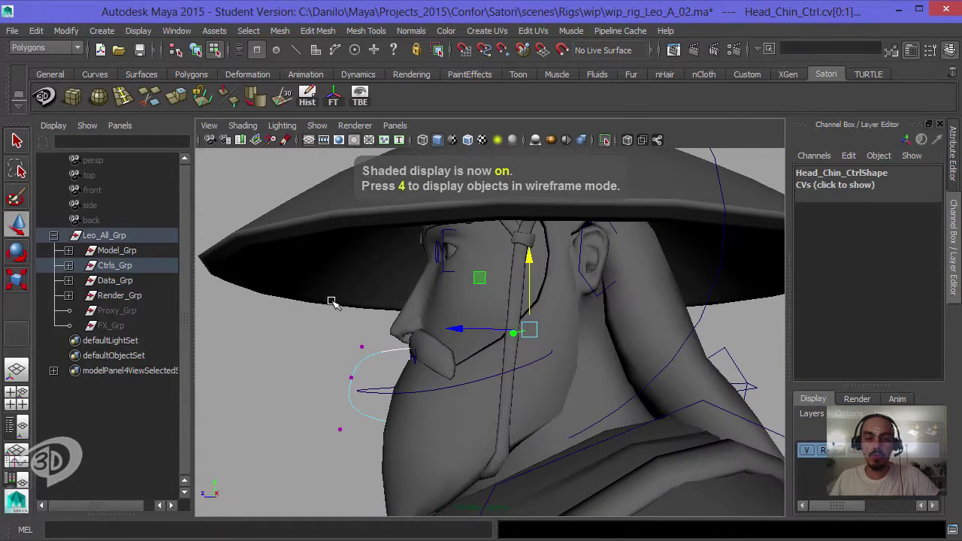
drag(428, 293, 566, 391)
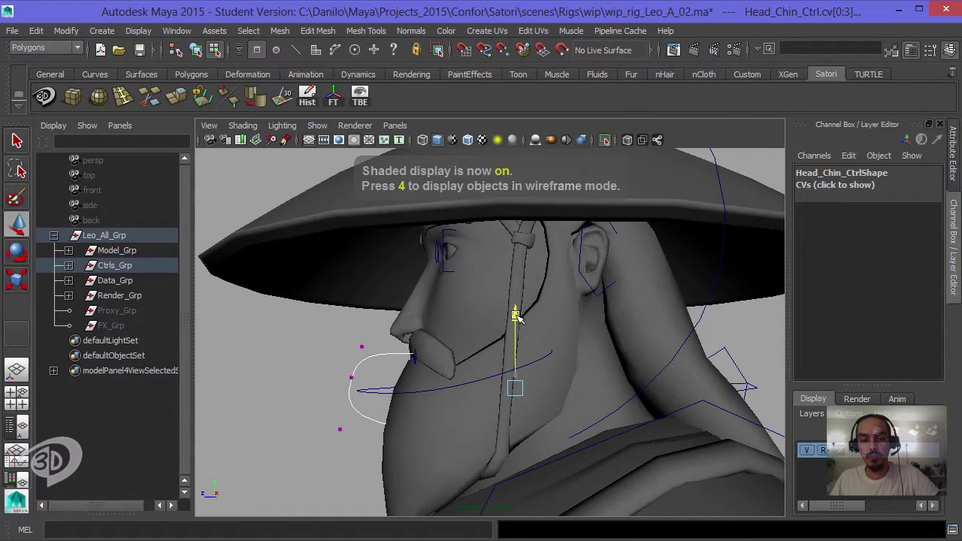
mouse_move(513, 303)
alt+mouse_down()
mouse_move(696, 336)
mouse_move(599, 358)
alt+mouse_up()
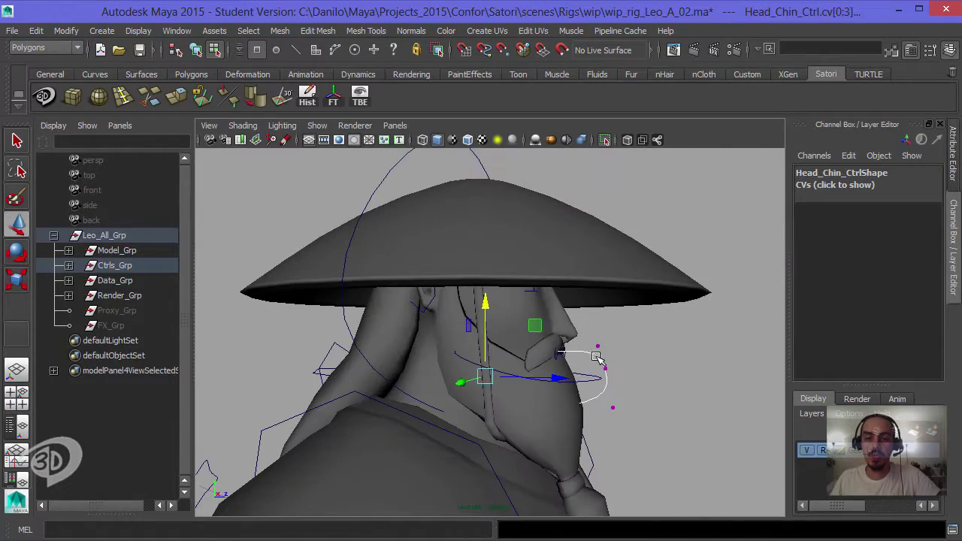
alt+drag(647, 317, 699, 332)
Select the right leg offset control's CVs, then scale them and shift them along X to wrap the leg
click(700, 332)
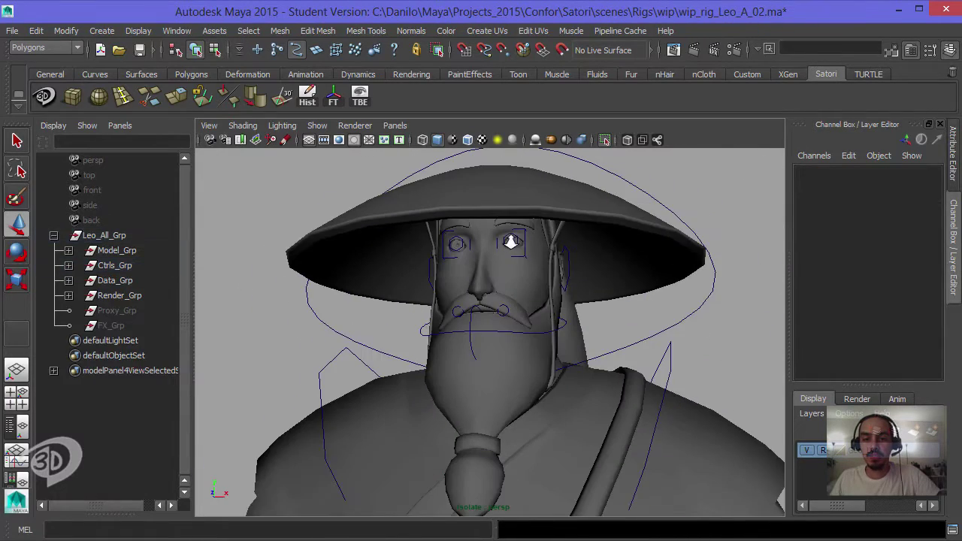
scroll(516, 241, down, 2)
mouse_move(579, 268)
alt+mouse_down()
mouse_move(458, 268)
mouse_move(451, 175)
mouse_move(564, 255)
mouse_move(590, 245)
mouse_move(469, 232)
mouse_move(668, 297)
alt+mouse_up()
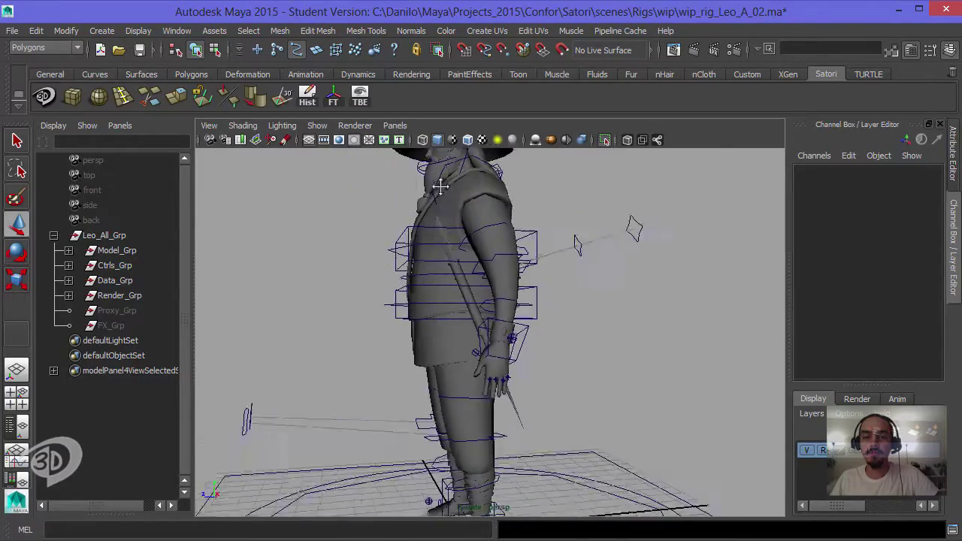
scroll(478, 369, up, 3)
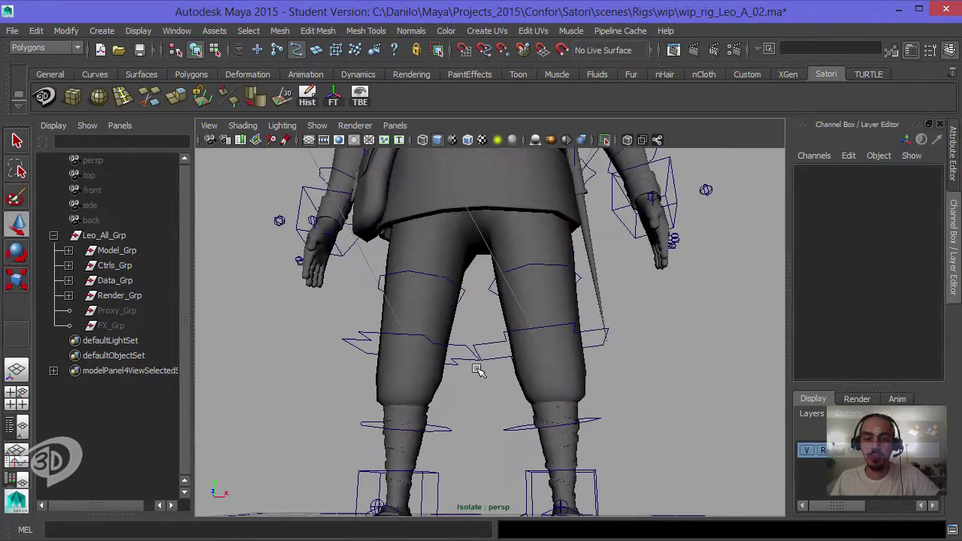
click(462, 365)
key(F8)
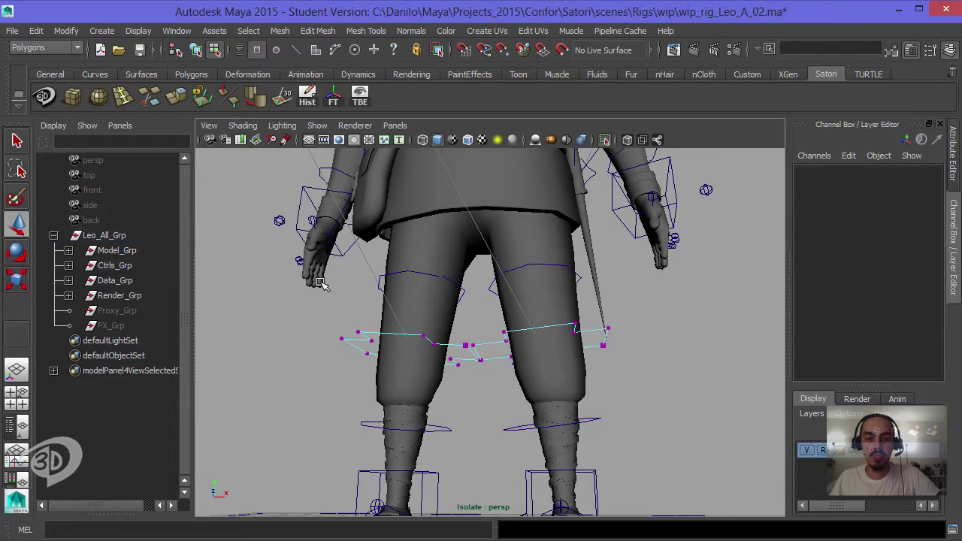
drag(318, 278, 752, 517)
key(5)
mouse_move(552, 287)
alt+mouse_down()
mouse_move(583, 301)
mouse_move(366, 342)
mouse_move(429, 306)
mouse_move(547, 323)
alt+mouse_up()
key(r)
key(w)
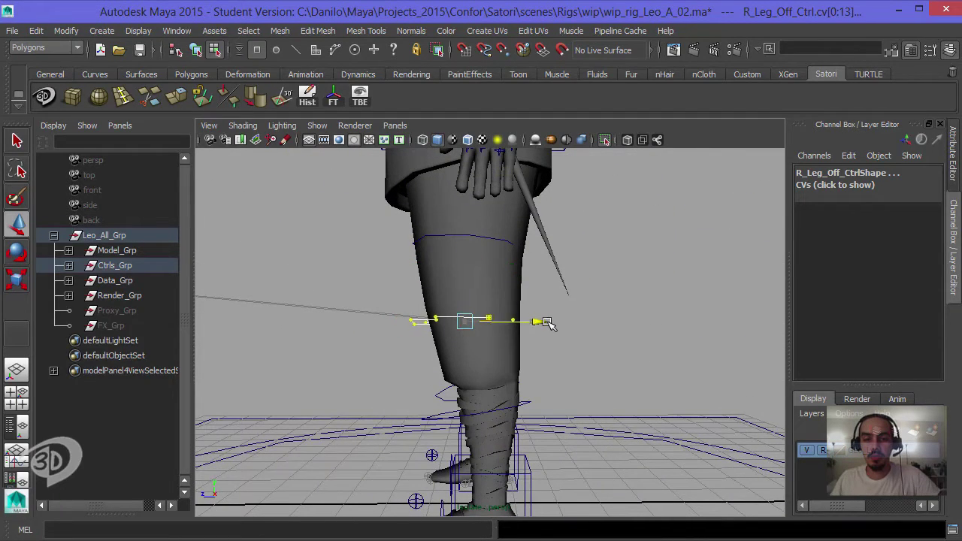
drag(639, 308, 571, 311)
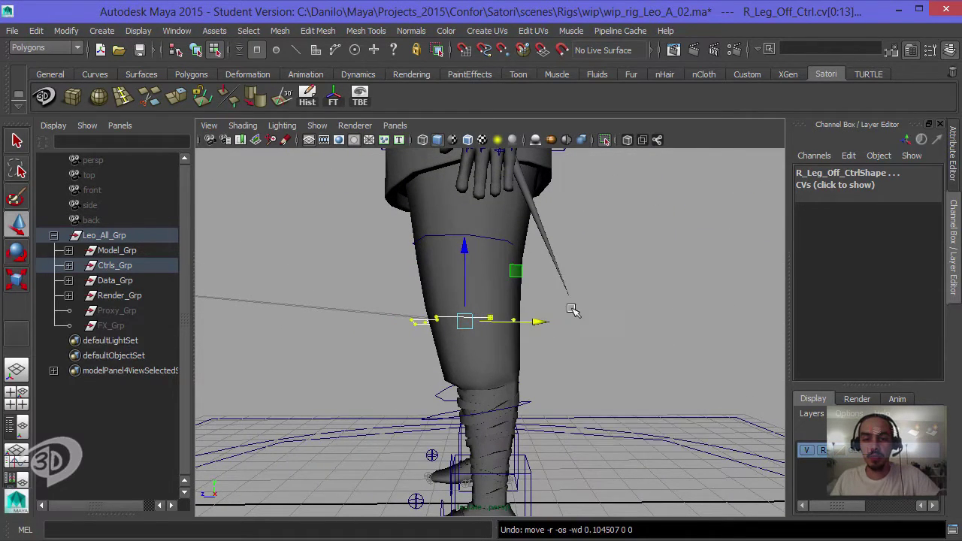
drag(399, 325, 403, 323)
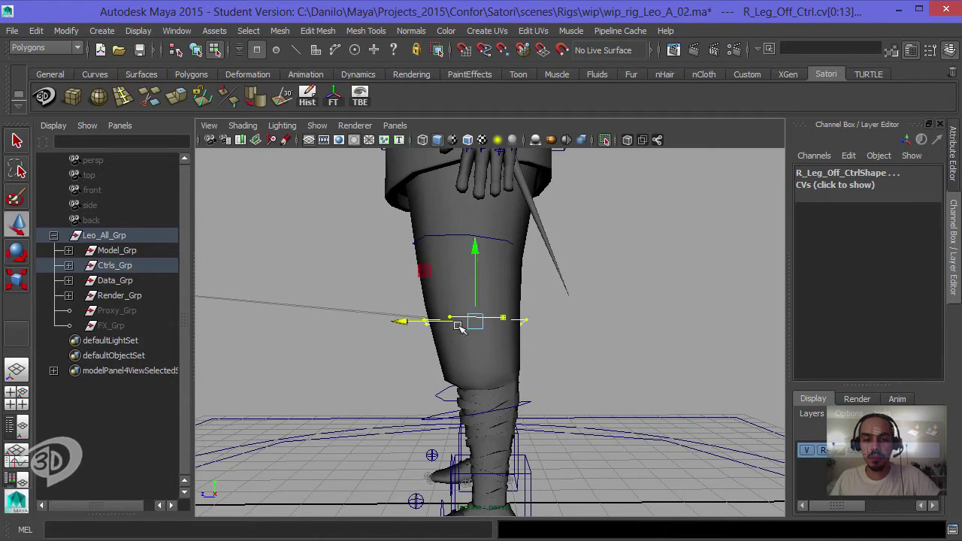
alt+right_drag(458, 325, 537, 326)
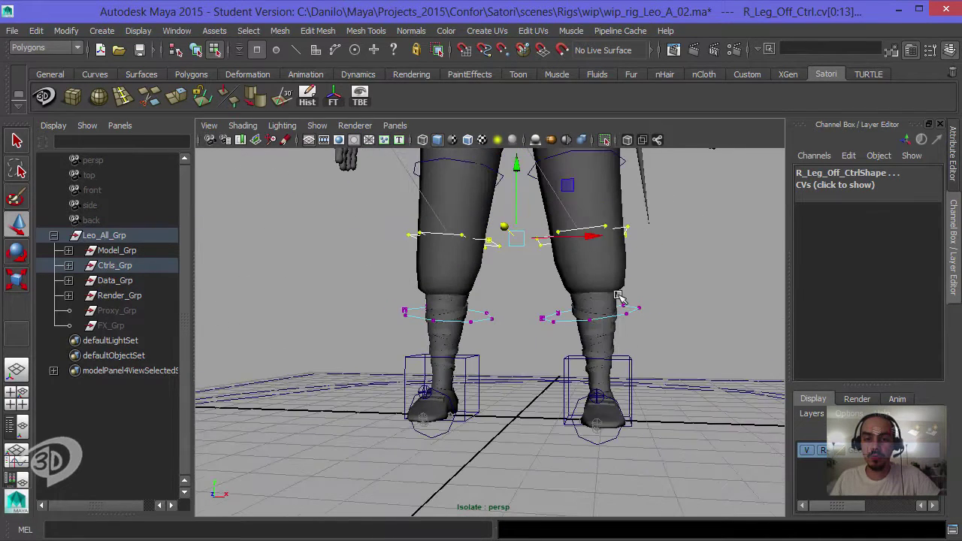
Select and scale the R_Down_Leg_Off_Ctrl CVs around the shin
click(677, 260)
drag(398, 301, 473, 305)
key(r)
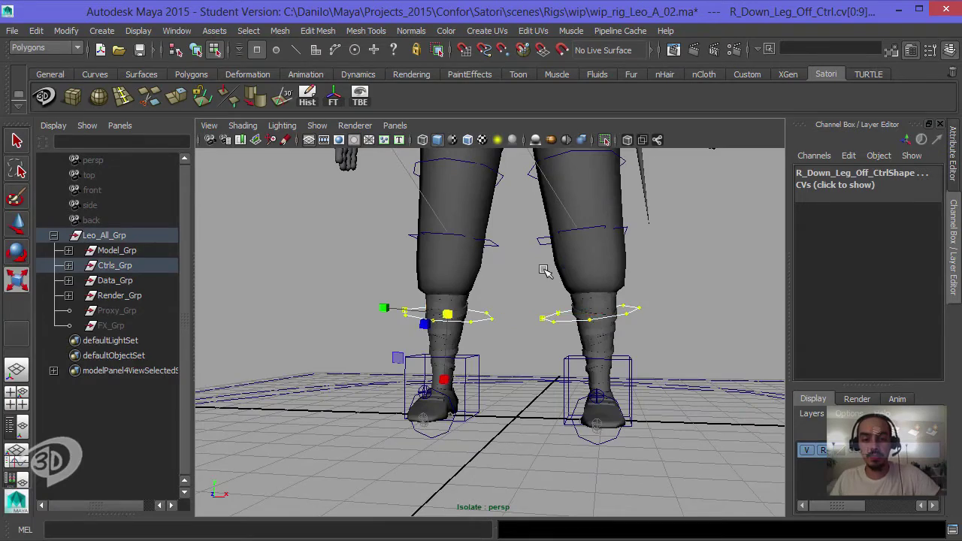
mouse_move(546, 272)
alt+mouse_down()
mouse_move(616, 332)
mouse_move(530, 340)
alt+mouse_up()
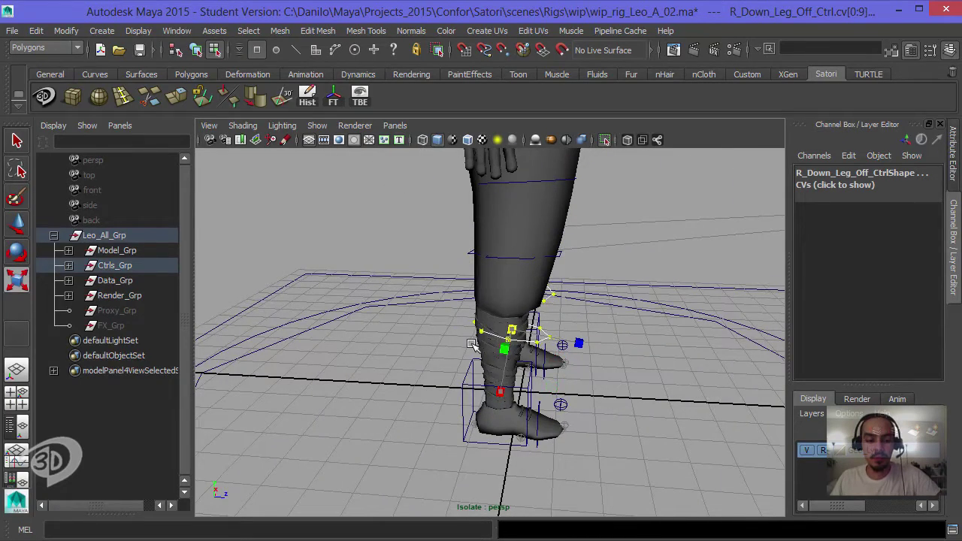
key(w)
mouse_move(591, 308)
alt+mouse_down()
mouse_move(552, 247)
mouse_move(477, 307)
alt+mouse_up()
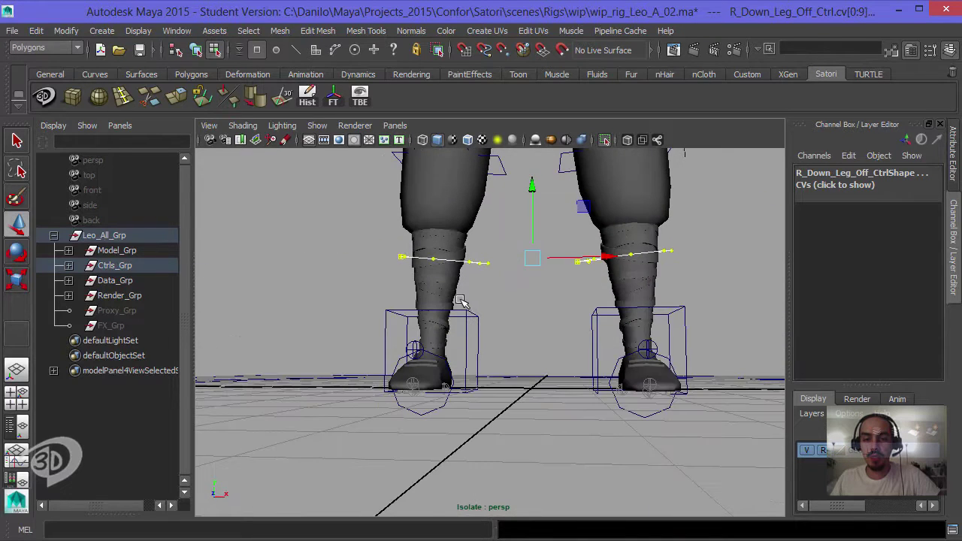
drag(605, 324, 607, 324)
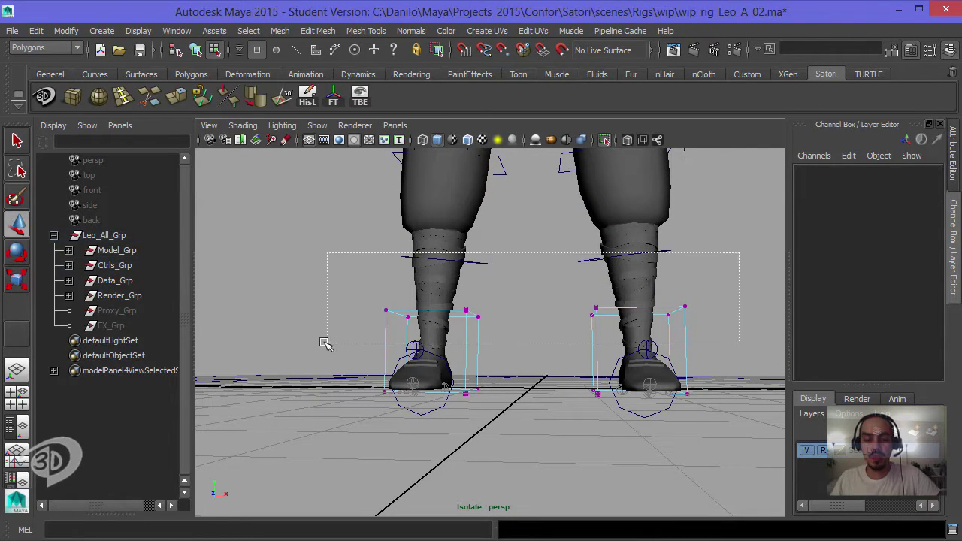
Select the foot middle controls' CVs and view the feet from a low front angle
drag(324, 343, 325, 343)
key(w)
mouse_move(582, 279)
alt+mouse_down()
mouse_move(532, 318)
mouse_move(440, 360)
mouse_move(301, 447)
mouse_move(346, 417)
alt+mouse_up()
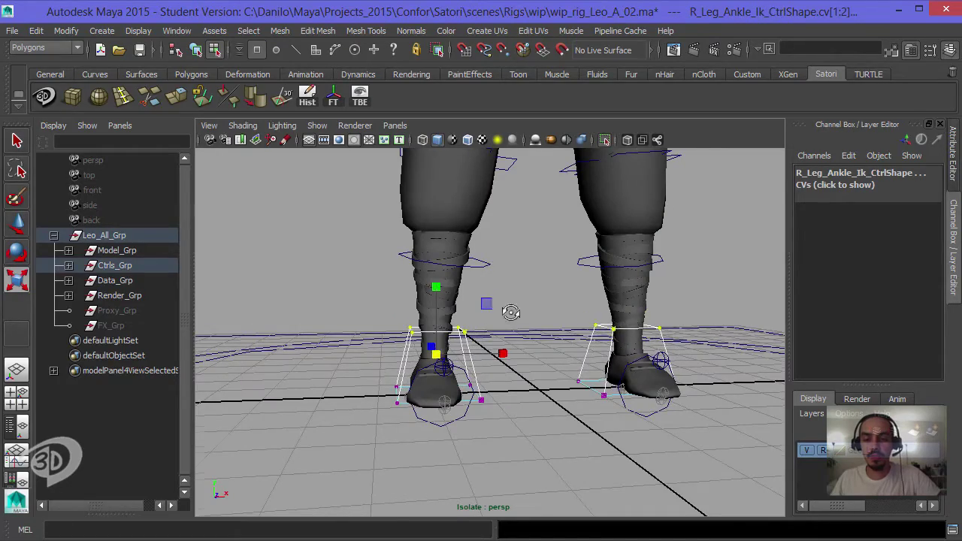
mouse_move(511, 312)
alt+mouse_down()
mouse_move(333, 311)
mouse_move(401, 294)
mouse_move(540, 294)
mouse_move(553, 312)
alt+mouse_up()
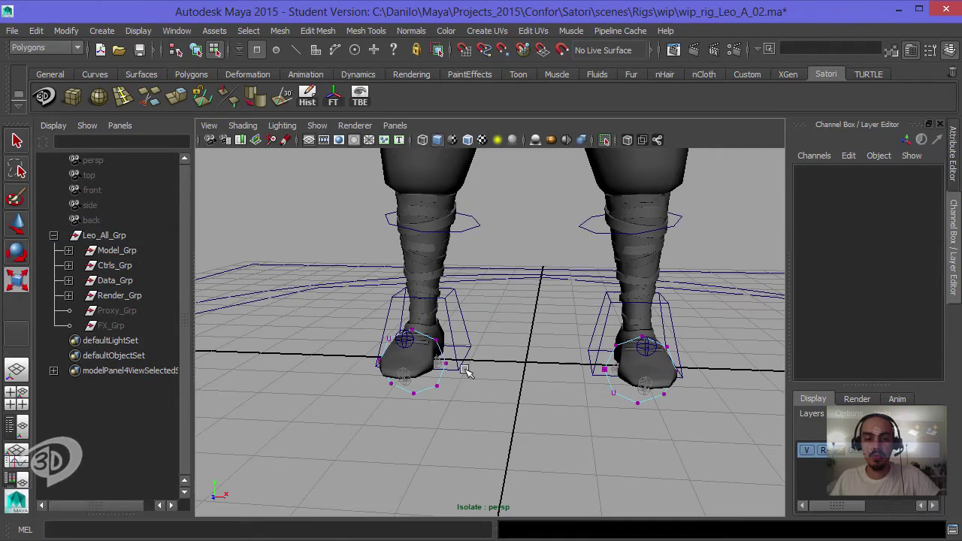
mouse_move(466, 370)
alt+mouse_down()
mouse_move(481, 324)
mouse_move(559, 401)
alt+mouse_up()
drag(727, 486, 565, 343)
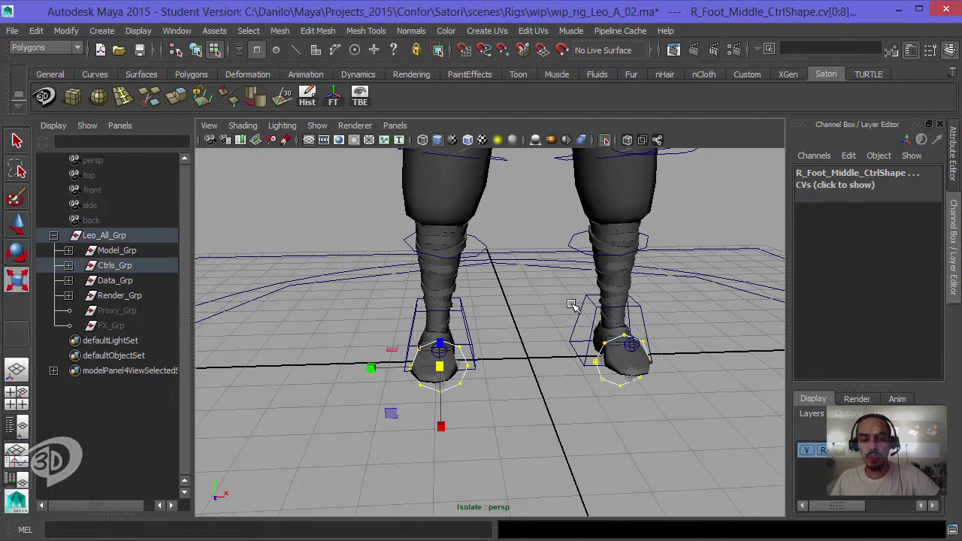
mouse_move(571, 304)
alt+mouse_down()
mouse_move(494, 290)
mouse_move(439, 404)
alt+mouse_up()
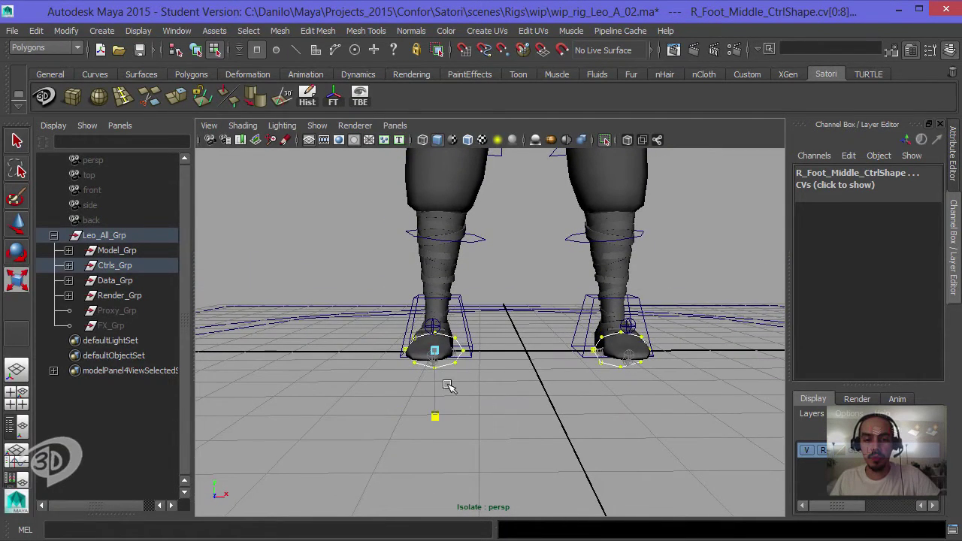
Set the Move tool to Object axis and refit the L_Foot_Middle_Ctrl CVs around the shoe
key(w)
alt+drag(489, 333, 521, 330)
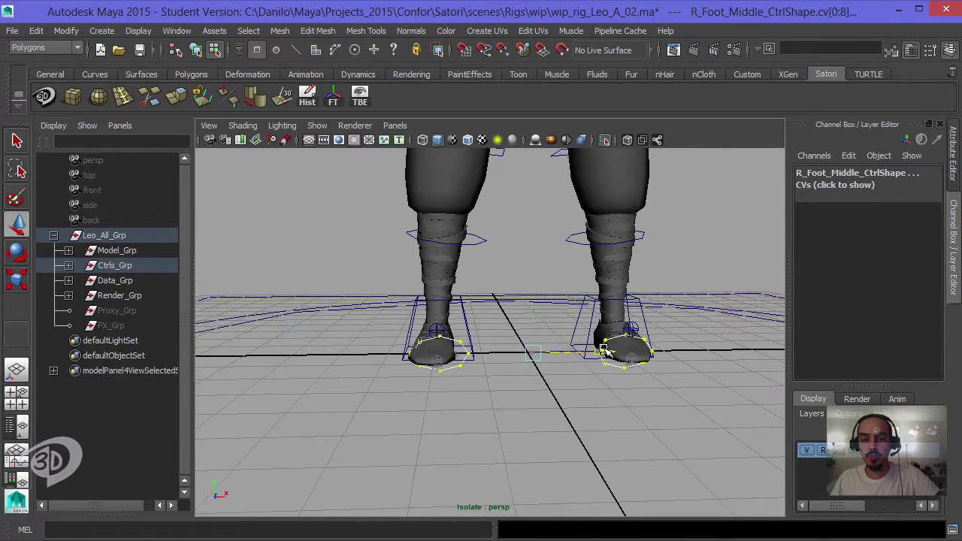
click(507, 320)
click(455, 300)
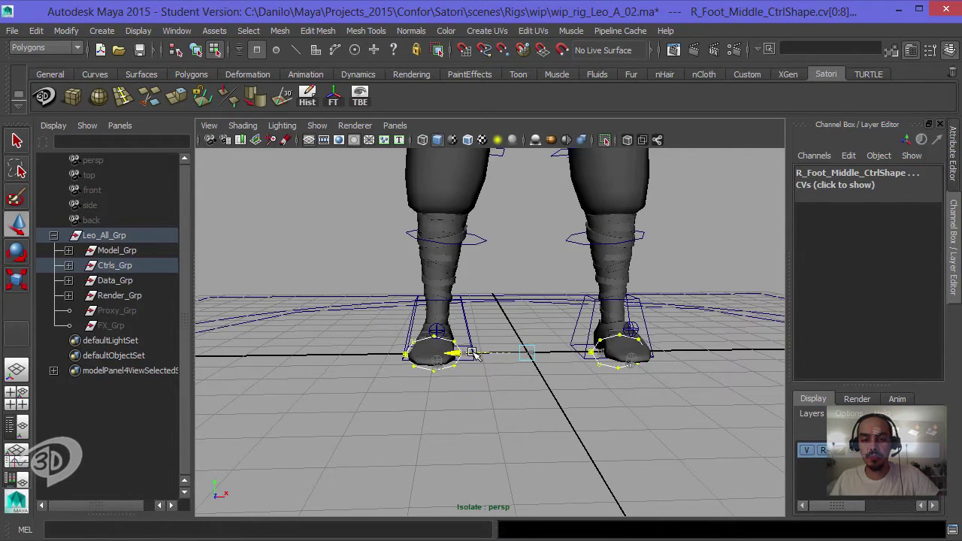
mouse_move(662, 320)
mouse_down()
mouse_move(560, 376)
mouse_move(535, 356)
mouse_up()
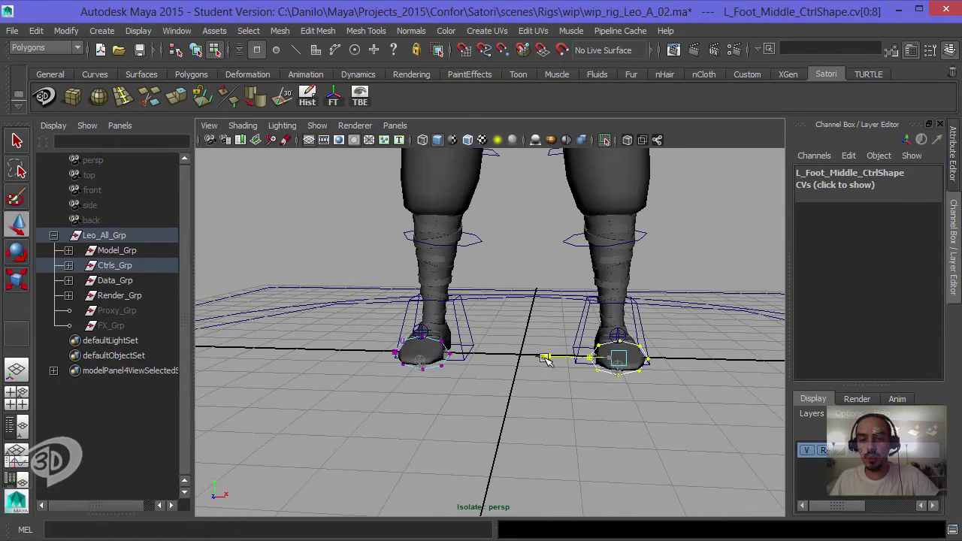
click(555, 340)
mouse_move(548, 322)
alt+mouse_down()
mouse_move(444, 289)
mouse_move(537, 350)
mouse_move(601, 323)
mouse_move(473, 322)
alt+mouse_up()
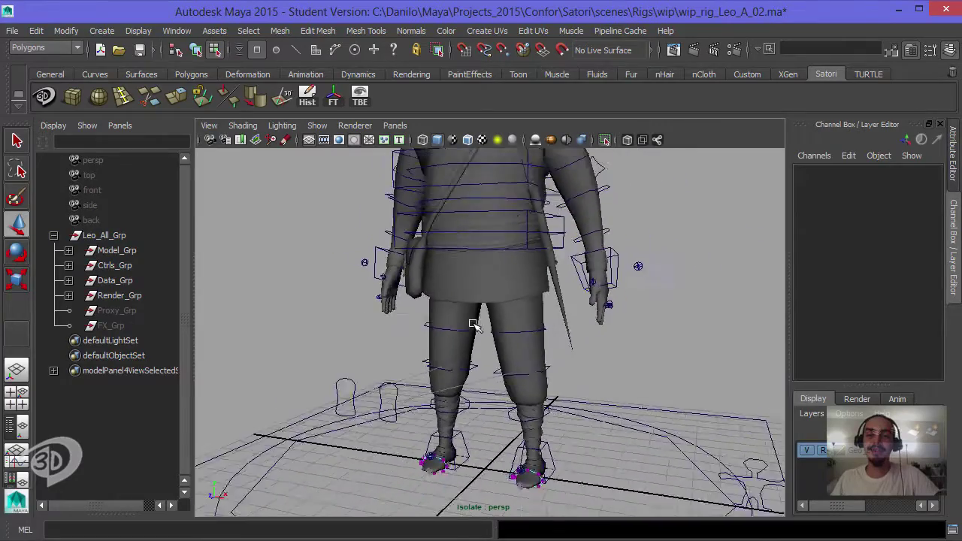
mouse_move(472, 323)
alt+middle_down()
mouse_move(515, 387)
mouse_move(518, 360)
alt+middle_up()
mouse_move(518, 361)
alt+mouse_down()
mouse_move(458, 344)
mouse_move(501, 333)
alt+mouse_up()
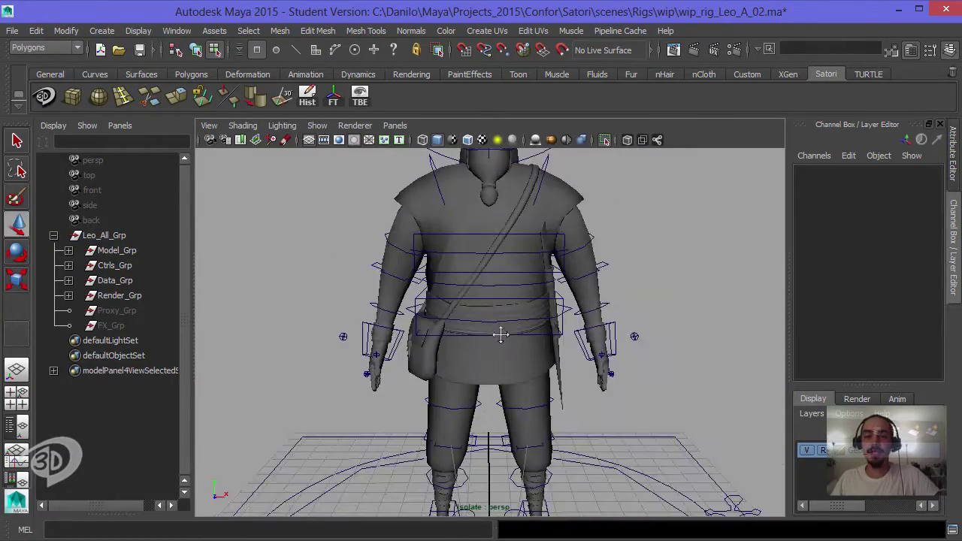
alt+middle_drag(500, 333, 500, 383)
alt+drag(501, 384, 505, 384)
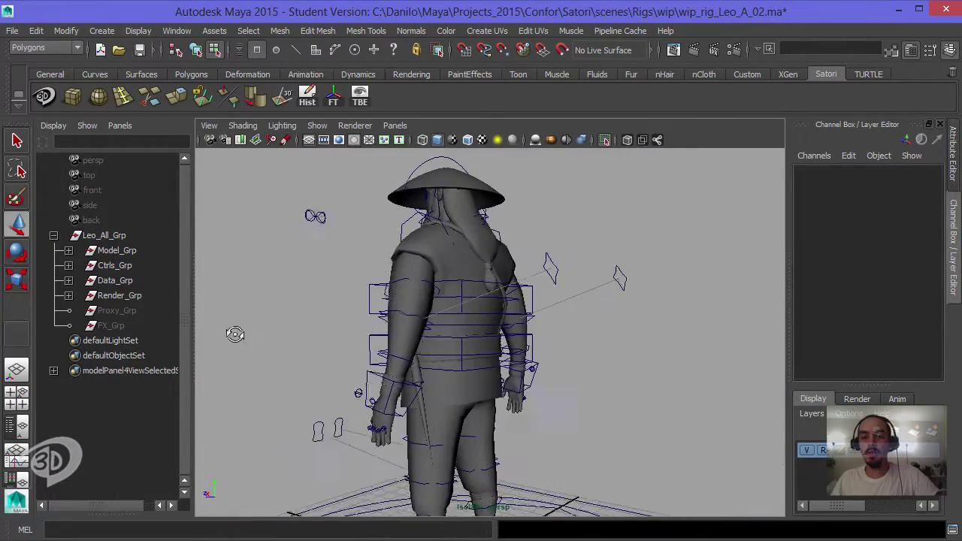
alt+drag(514, 302, 575, 387)
alt+right_drag(576, 387, 610, 303)
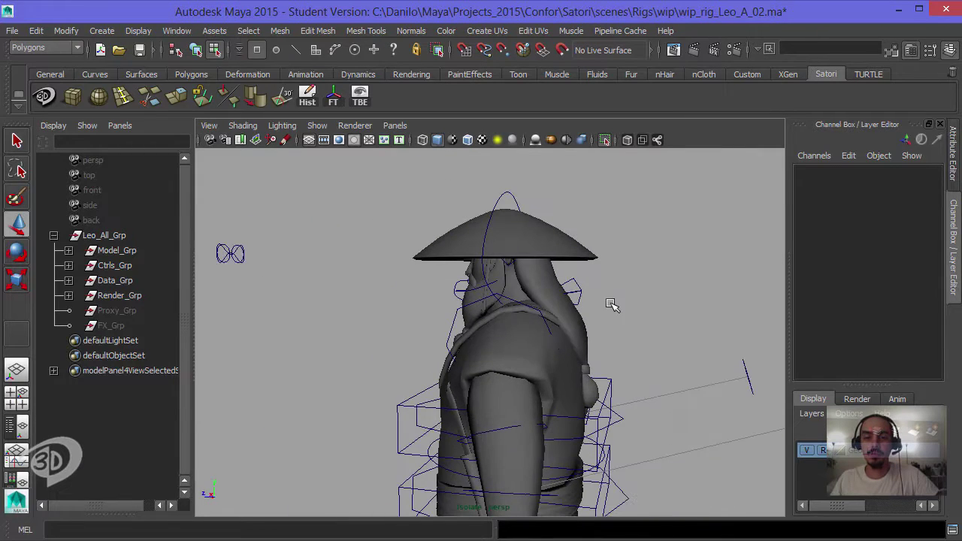
alt+drag(575, 298, 617, 286)
drag(663, 229, 532, 332)
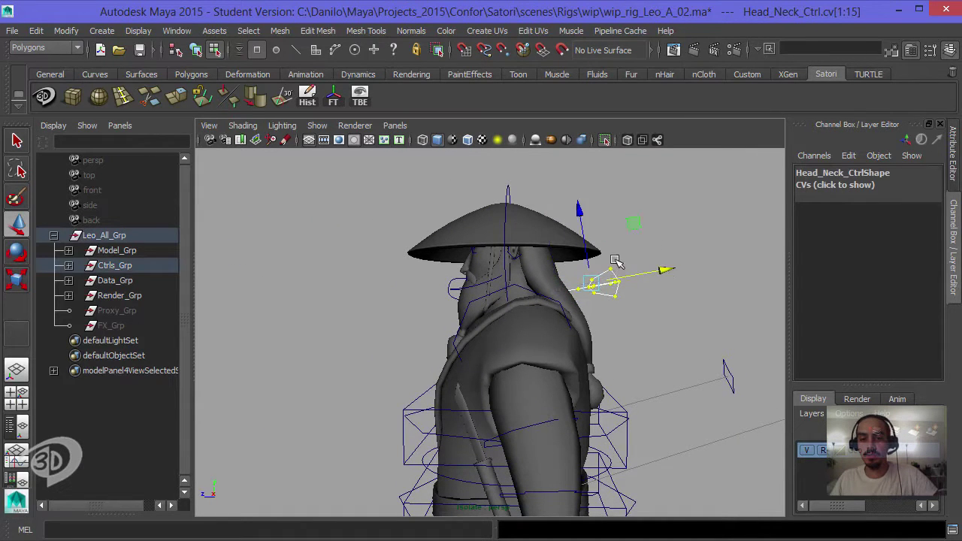
alt+drag(528, 310, 640, 311)
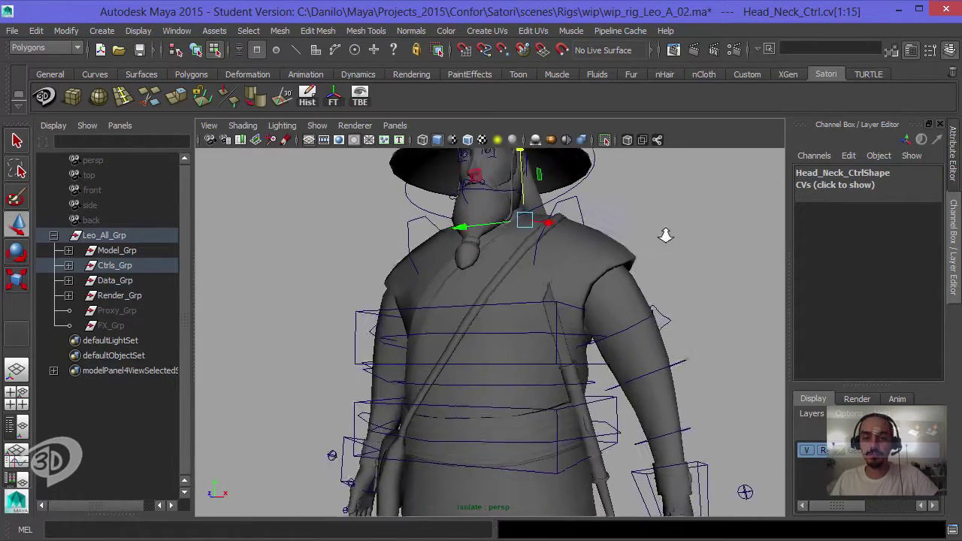
mouse_move(640, 311)
alt+right_down()
mouse_move(672, 264)
mouse_move(599, 219)
alt+right_up()
alt+middle_drag(599, 219, 594, 143)
alt+right_drag(519, 180, 537, 215)
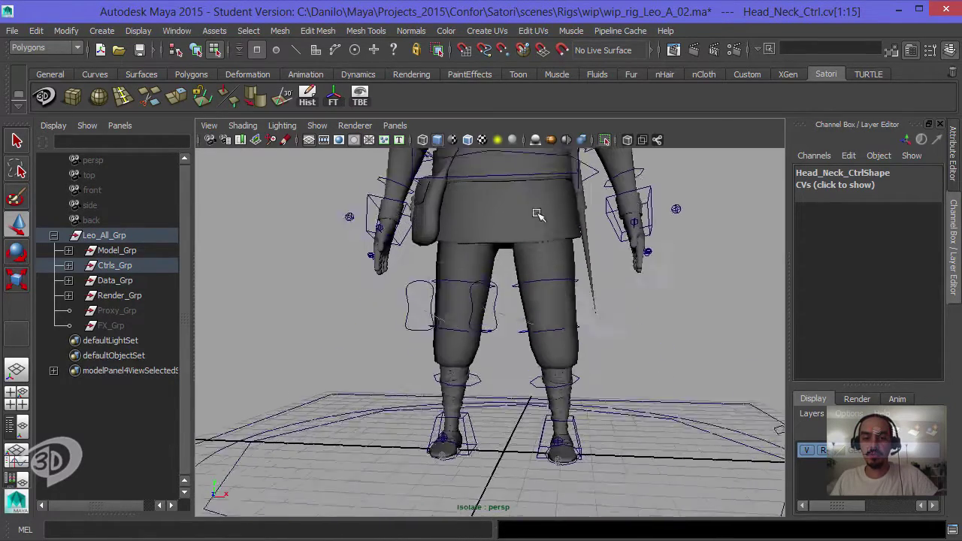
alt+middle_drag(569, 314, 549, 335)
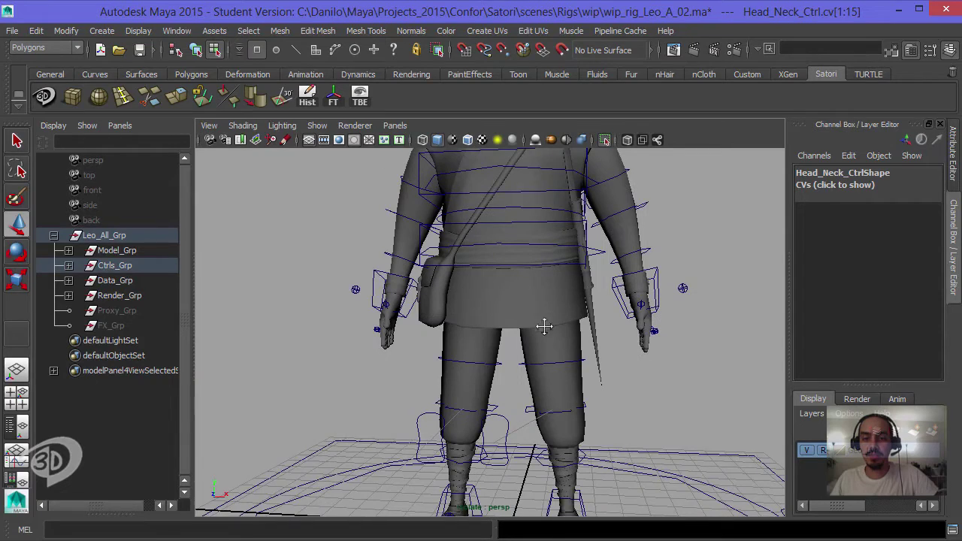
alt+right_drag(545, 326, 791, 445)
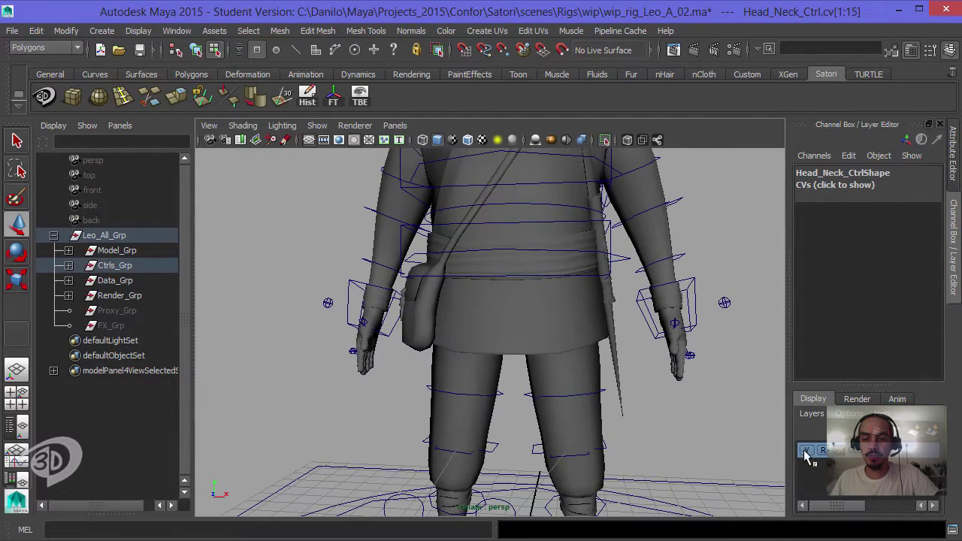
click(806, 451)
mouse_move(548, 376)
alt+mouse_down()
mouse_move(504, 314)
mouse_move(511, 323)
alt+mouse_up()
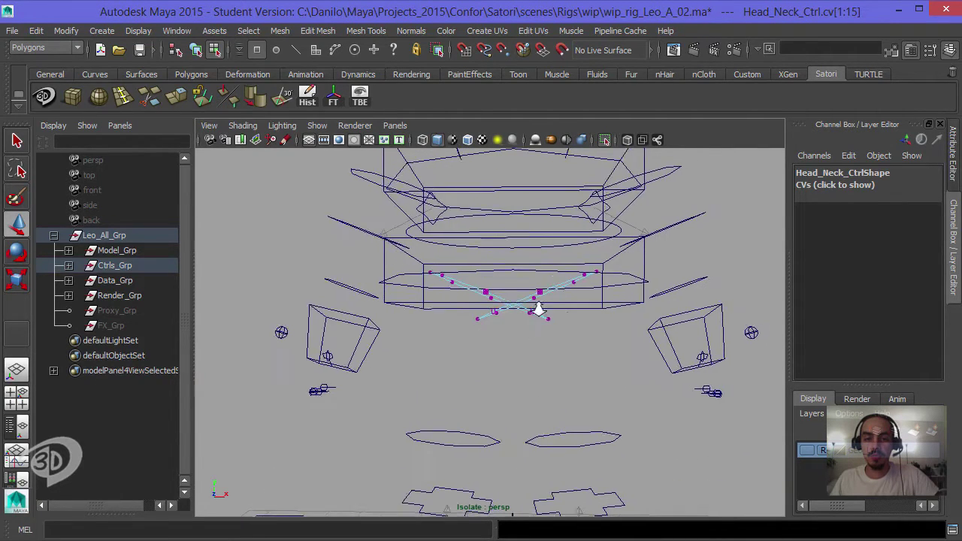
drag(451, 285, 571, 316)
click(805, 449)
mouse_move(673, 384)
alt+mouse_down()
mouse_move(529, 289)
mouse_move(539, 244)
mouse_move(500, 293)
alt+mouse_up()
Scale the R_Leg_Hip_Ctrl CVs outward into a broader V across the hips
key(4)
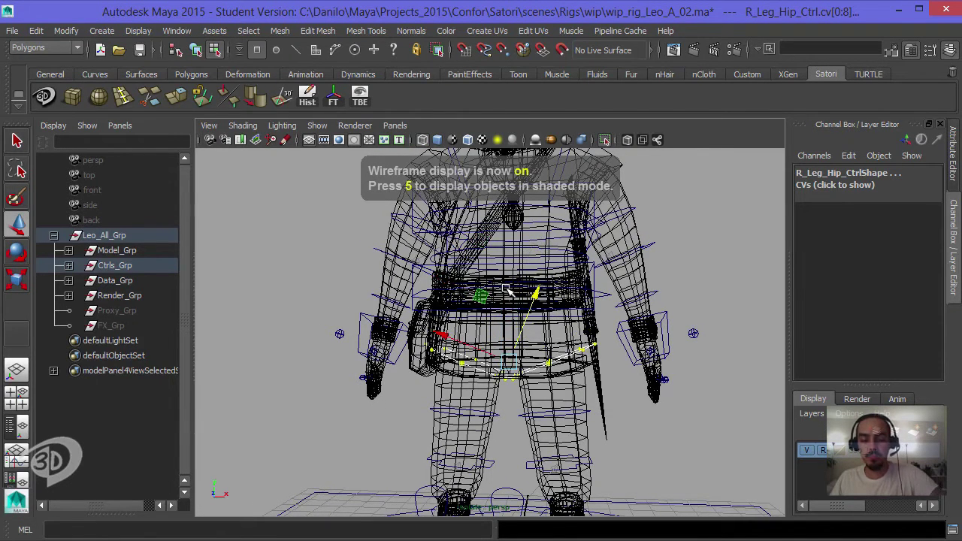
key(5)
key(r)
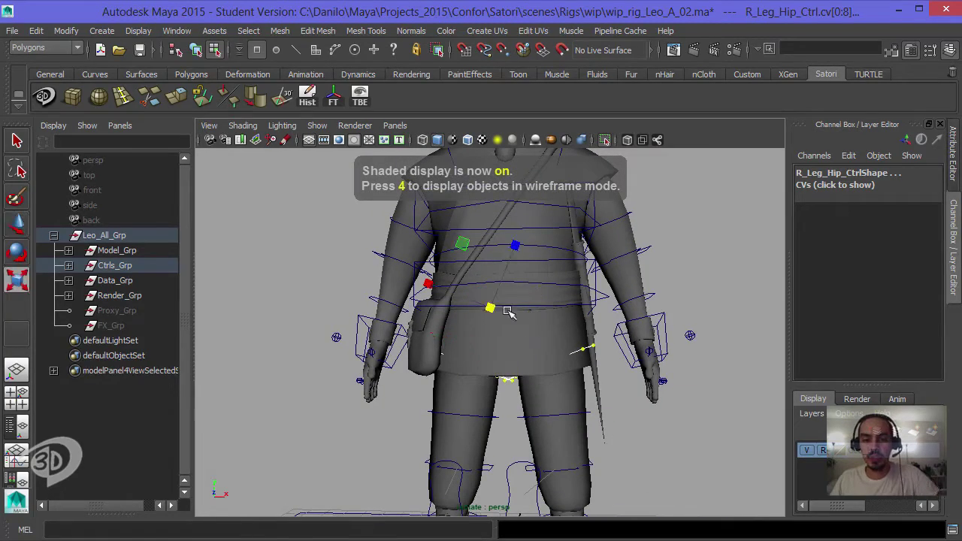
mouse_move(493, 308)
mouse_down()
mouse_move(512, 297)
mouse_move(408, 282)
mouse_move(221, 294)
mouse_move(510, 277)
mouse_move(549, 266)
mouse_move(518, 268)
mouse_move(544, 249)
mouse_up()
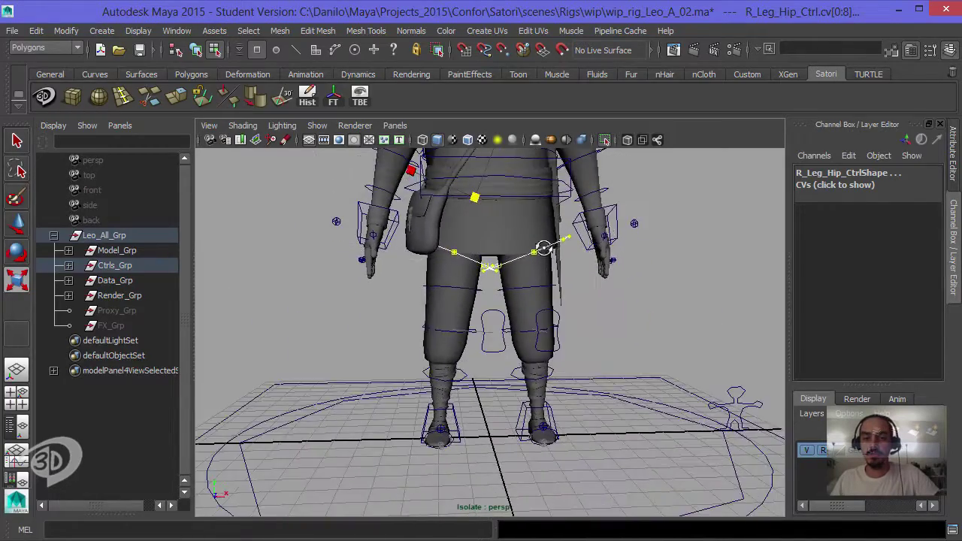
alt+right_drag(543, 249, 461, 258)
alt+drag(462, 257, 472, 301)
alt+middle_drag(473, 301, 502, 373)
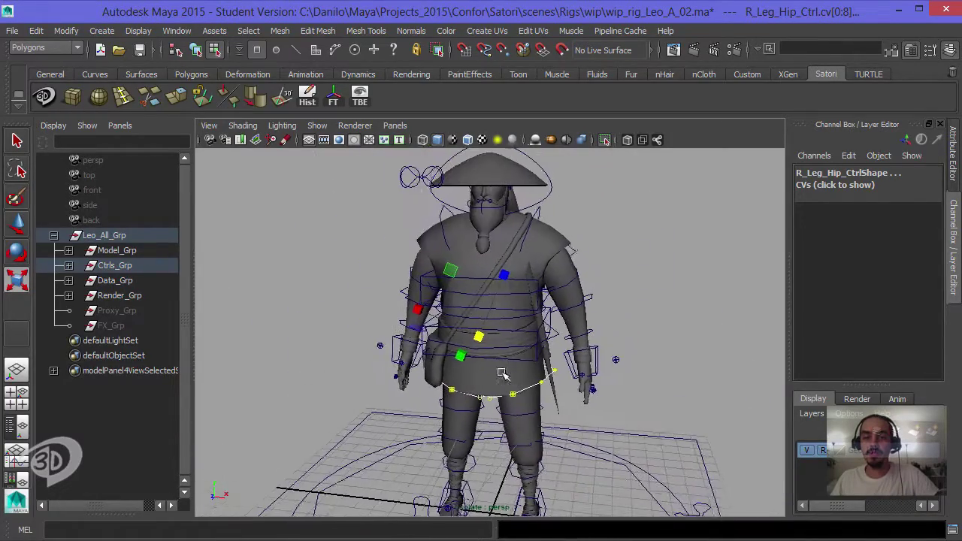
mouse_move(502, 374)
alt+mouse_down()
mouse_move(586, 286)
mouse_move(569, 254)
mouse_move(608, 320)
alt+mouse_up()
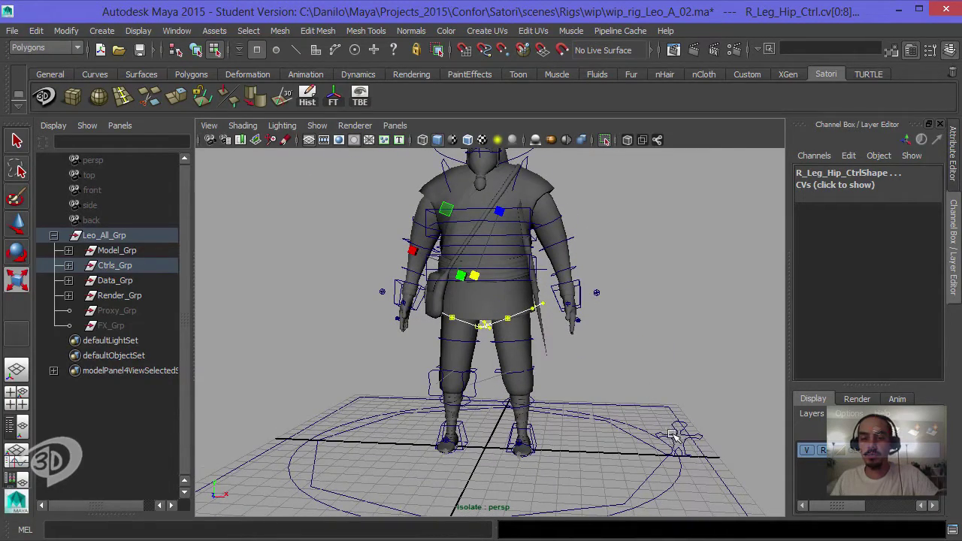
Select Option_Ctrl and set the arm and leg Ik Fk Blend channels to 1
key(F8)
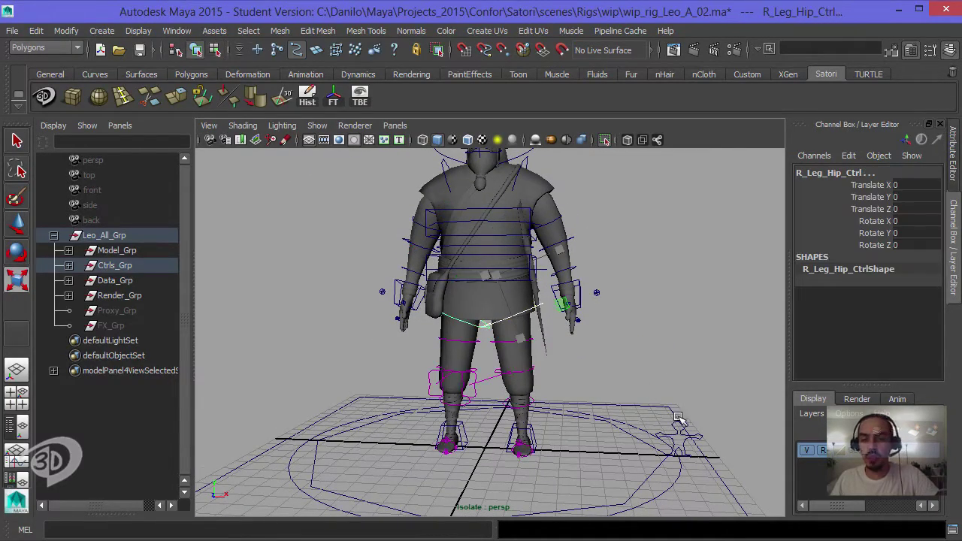
click(679, 433)
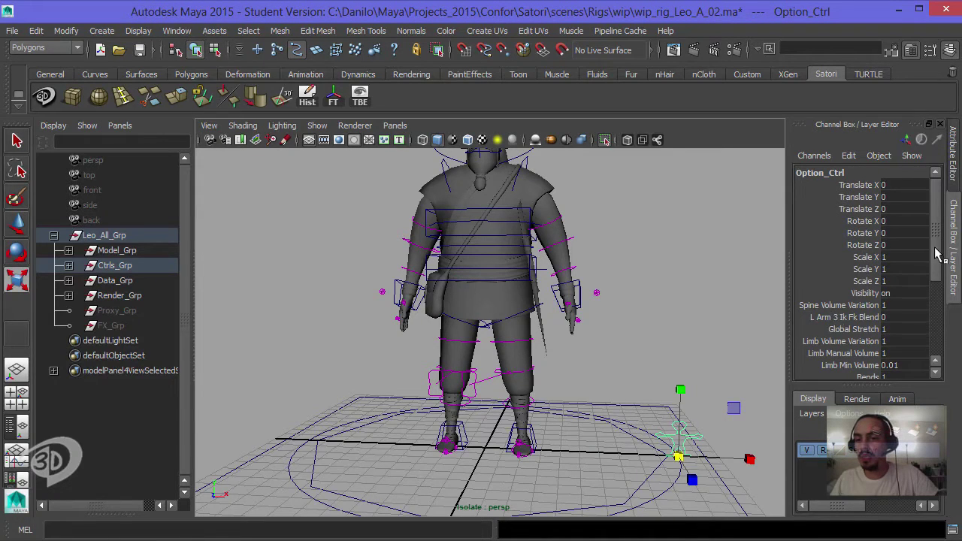
scroll(887, 315, down, 3)
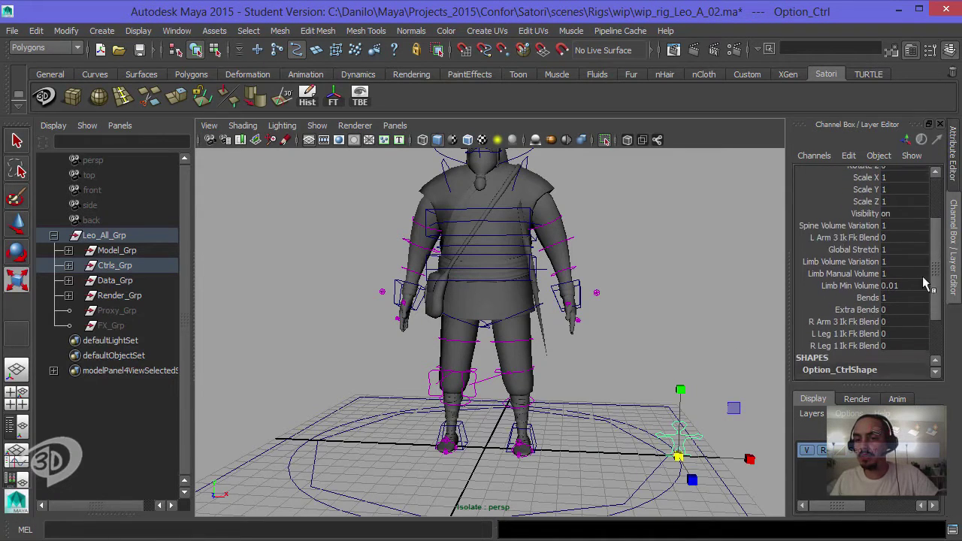
click(855, 241)
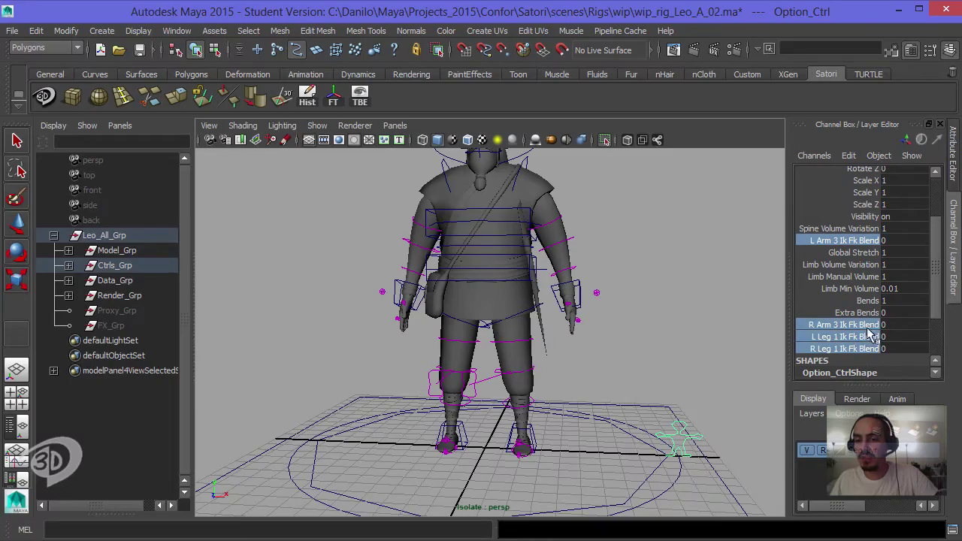
middle_drag(728, 306, 737, 307)
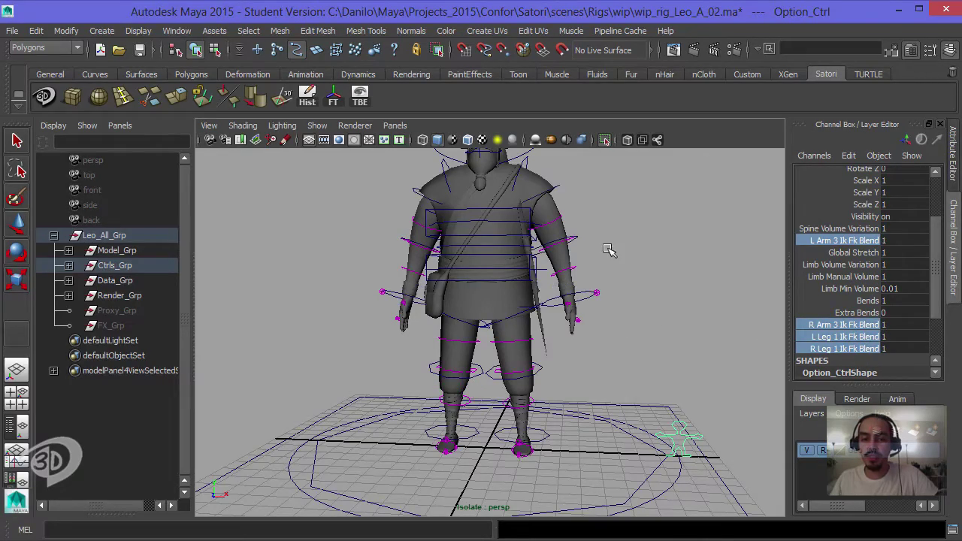
Inspect the shown FK limb controls, selecting the left and right wrist FK controls
mouse_move(609, 251)
alt+mouse_down()
mouse_move(603, 315)
mouse_move(575, 356)
mouse_move(585, 233)
mouse_move(591, 290)
mouse_move(636, 251)
mouse_move(631, 260)
alt+mouse_up()
click(568, 365)
click(358, 343)
alt+drag(358, 343, 468, 264)
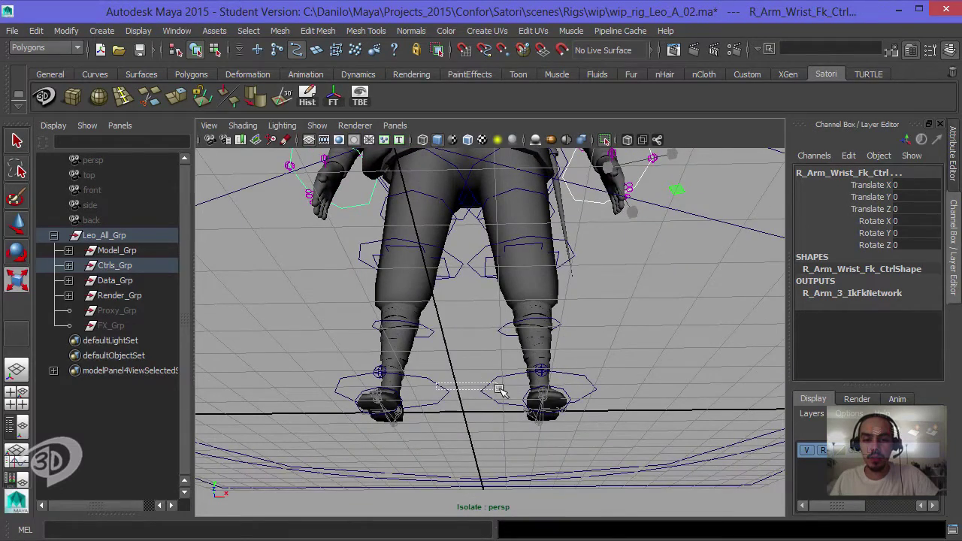
drag(436, 386, 499, 391)
key([)
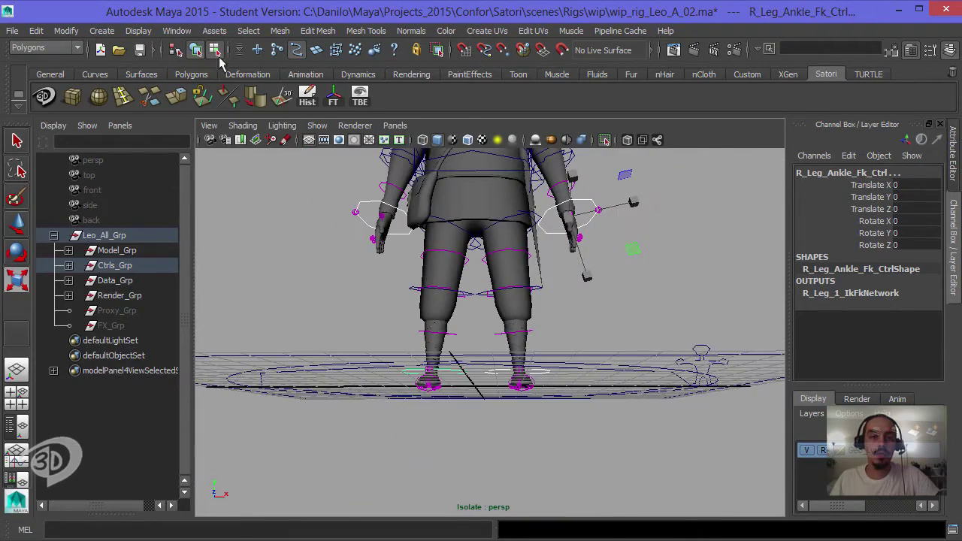
key(ctrl+z)
key(ctrl+z)
key(ctrl+z)
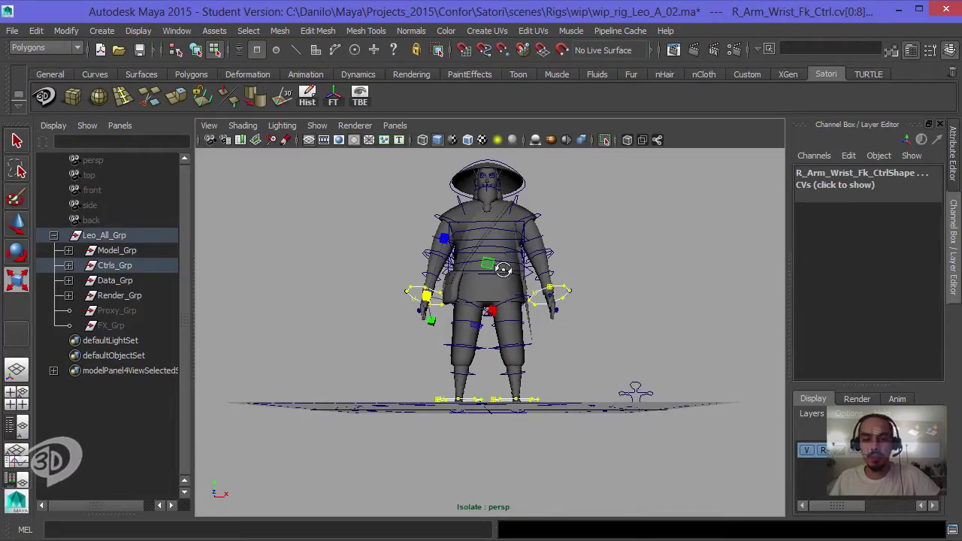
alt+drag(503, 270, 437, 330)
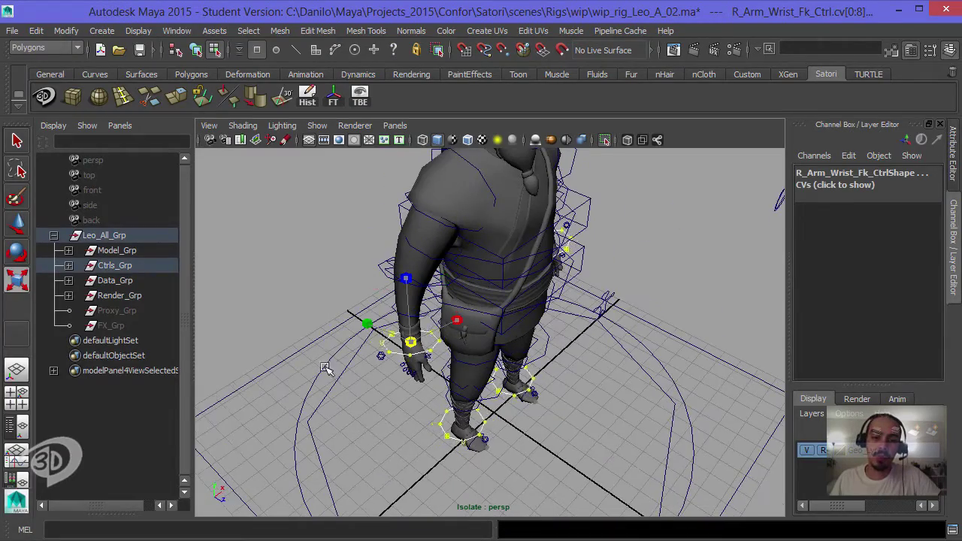
mouse_move(302, 377)
alt+mouse_down()
mouse_move(443, 285)
mouse_move(552, 295)
mouse_move(563, 318)
mouse_move(544, 318)
mouse_move(499, 288)
mouse_move(533, 306)
alt+mouse_up()
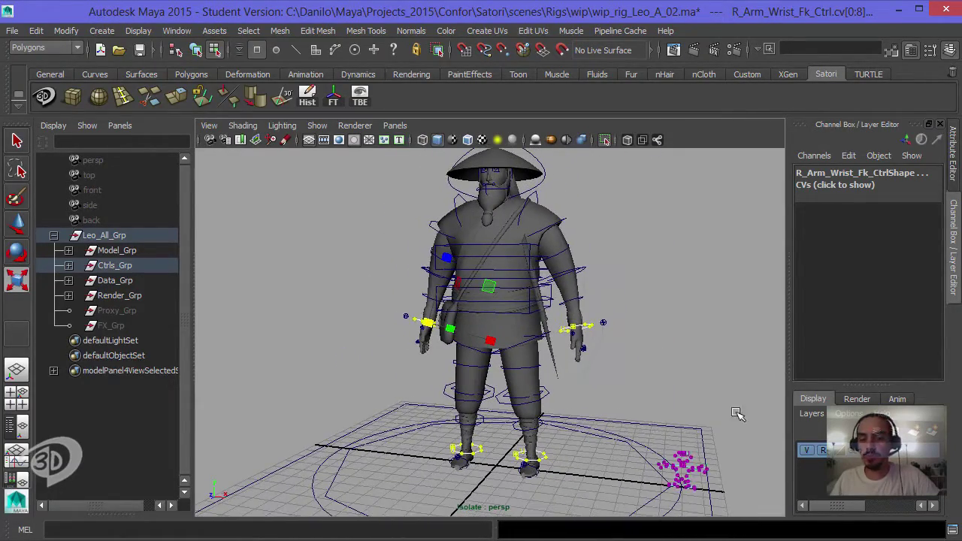
right_drag(692, 452, 727, 406)
click(682, 455)
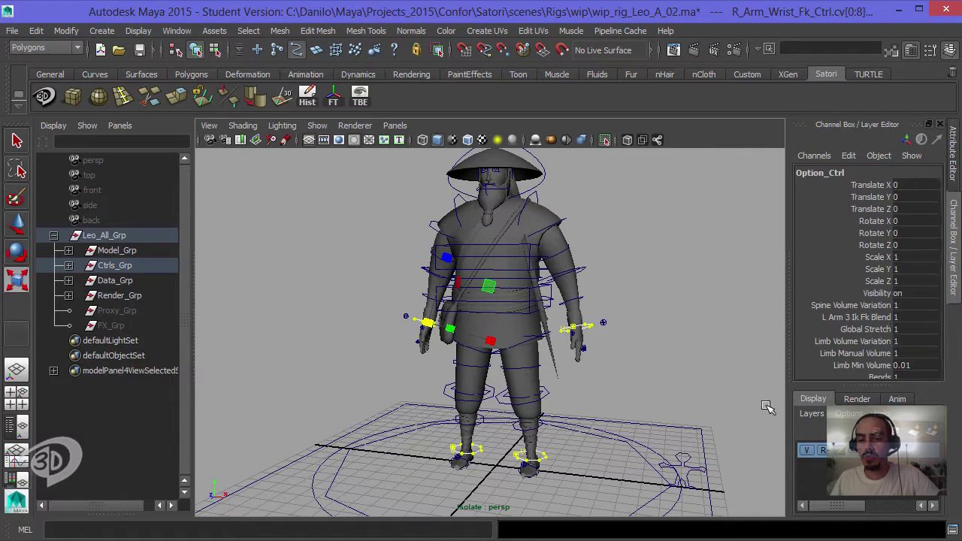
scroll(887, 314, down, 3)
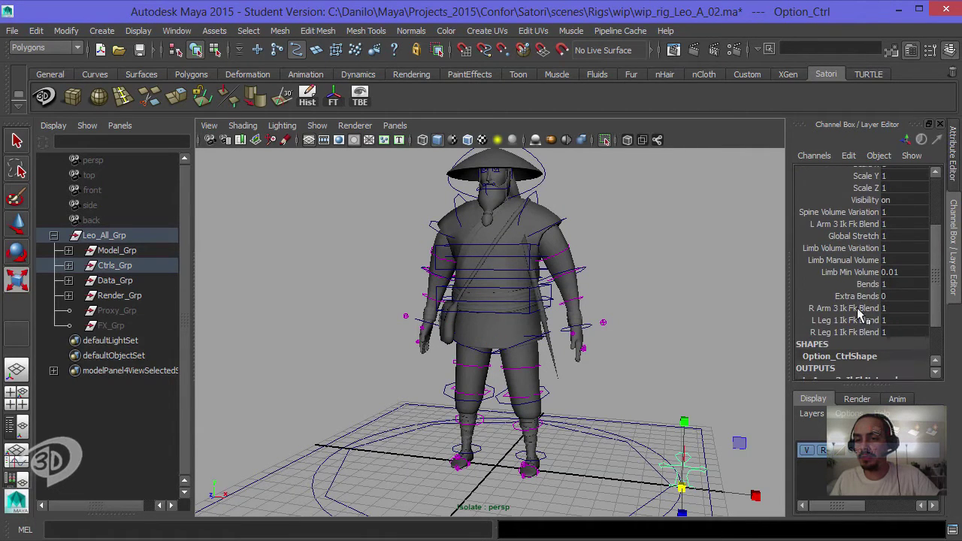
drag(860, 314, 861, 320)
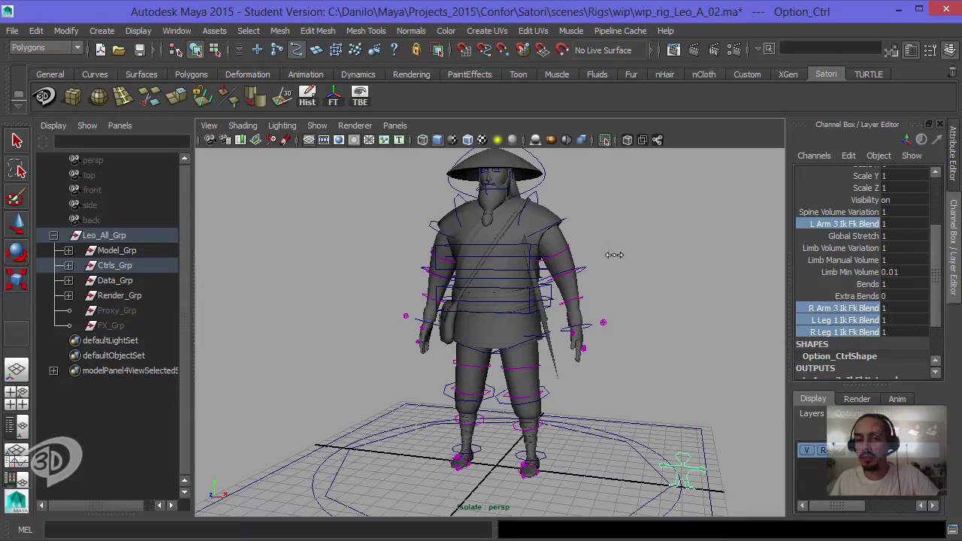
click(680, 247)
mouse_move(681, 247)
alt+right_down()
mouse_move(709, 291)
mouse_move(614, 318)
mouse_move(680, 332)
alt+right_up()
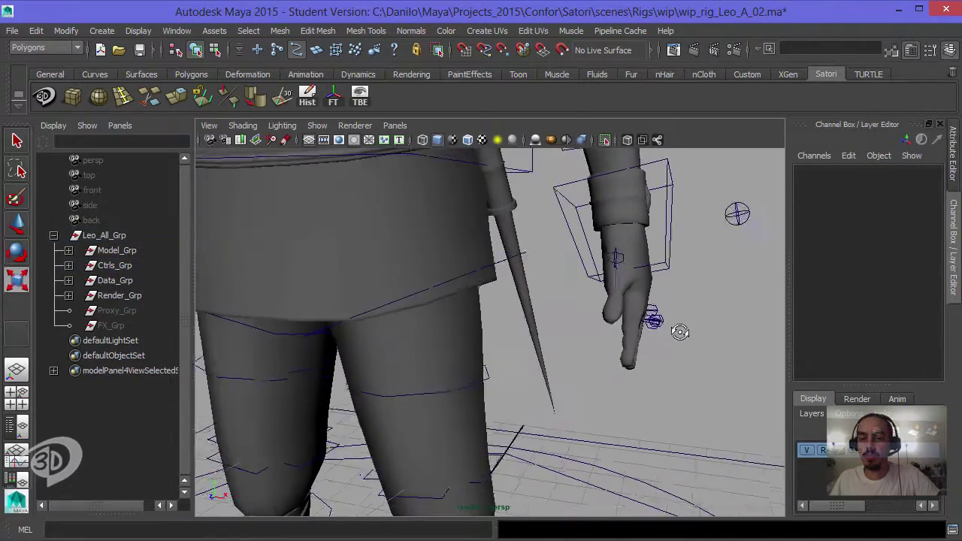
Set Show Controls to 1 on L_Thumb_1_Ctrl to reveal the left-hand finger controls
click(671, 328)
alt+drag(671, 329, 623, 319)
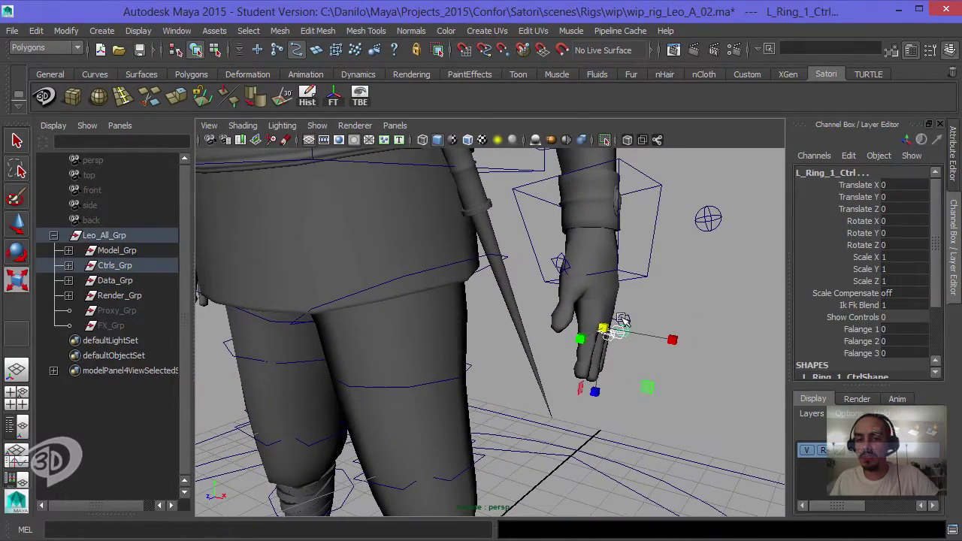
click(560, 263)
click(830, 322)
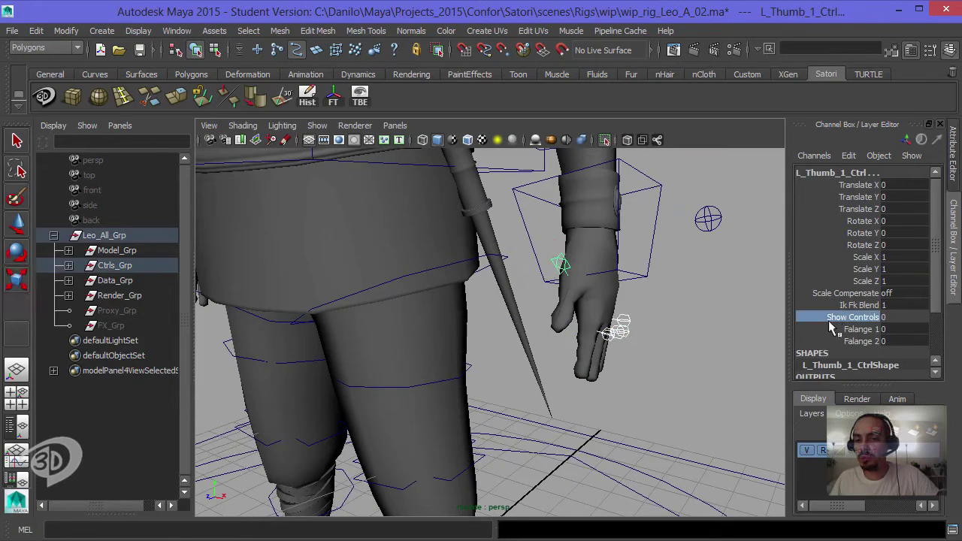
middle_drag(724, 300, 601, 310)
mouse_move(602, 310)
alt+mouse_down()
mouse_move(642, 300)
mouse_move(745, 332)
mouse_move(346, 356)
mouse_move(349, 333)
alt+mouse_up()
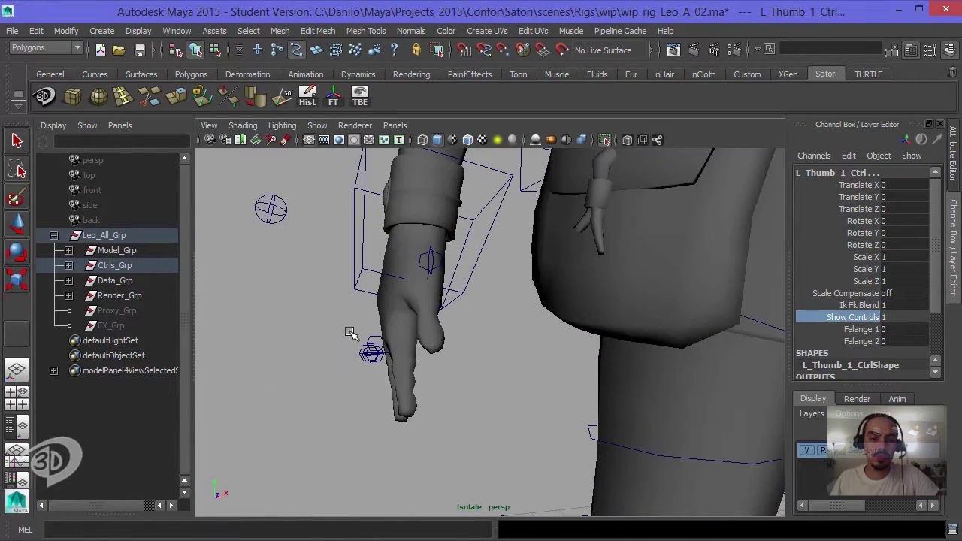
Select R_Thumb_1_Ctrl to show the right-hand finger controls, then hide the body mesh
click(421, 271)
click(431, 261)
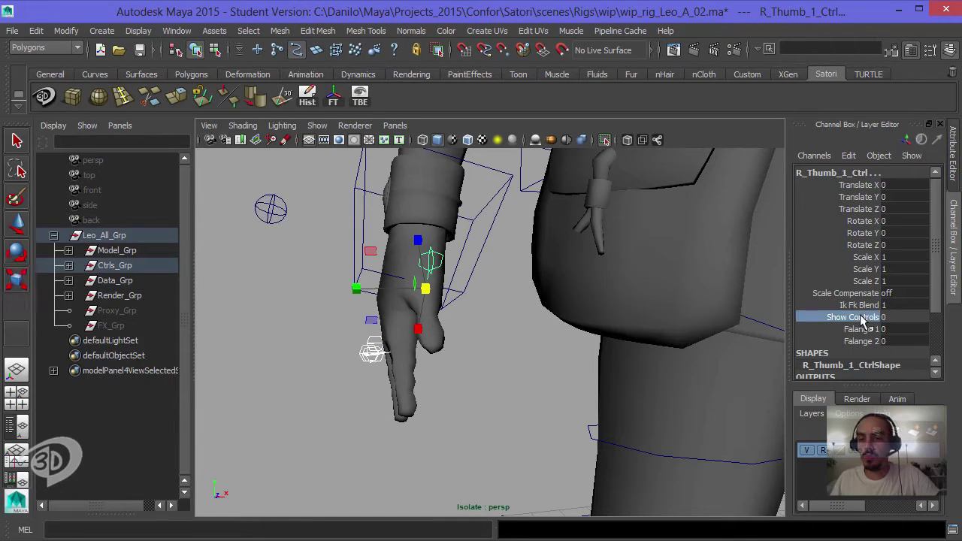
alt+drag(627, 301, 468, 340)
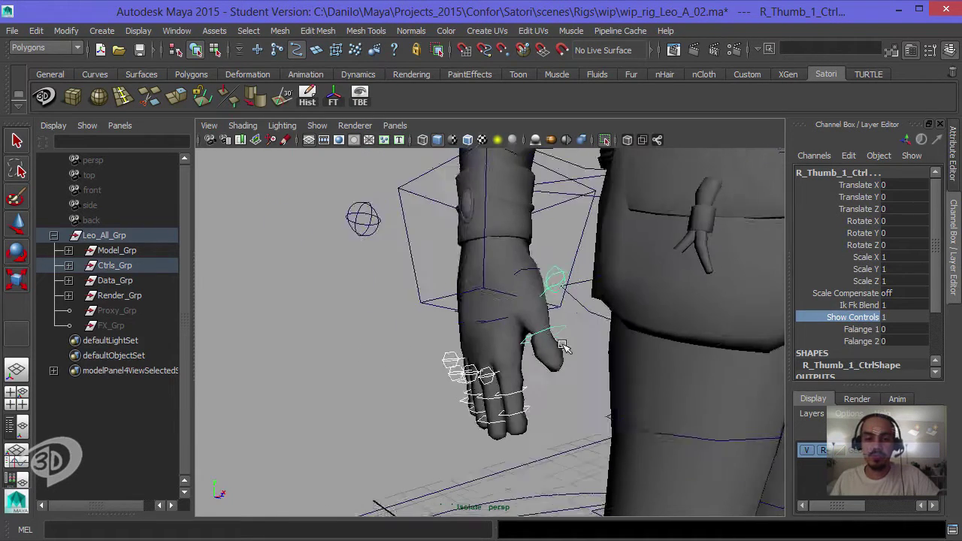
mouse_move(569, 268)
alt+mouse_down()
mouse_move(575, 337)
mouse_move(532, 279)
alt+mouse_up()
alt+drag(469, 272, 500, 274)
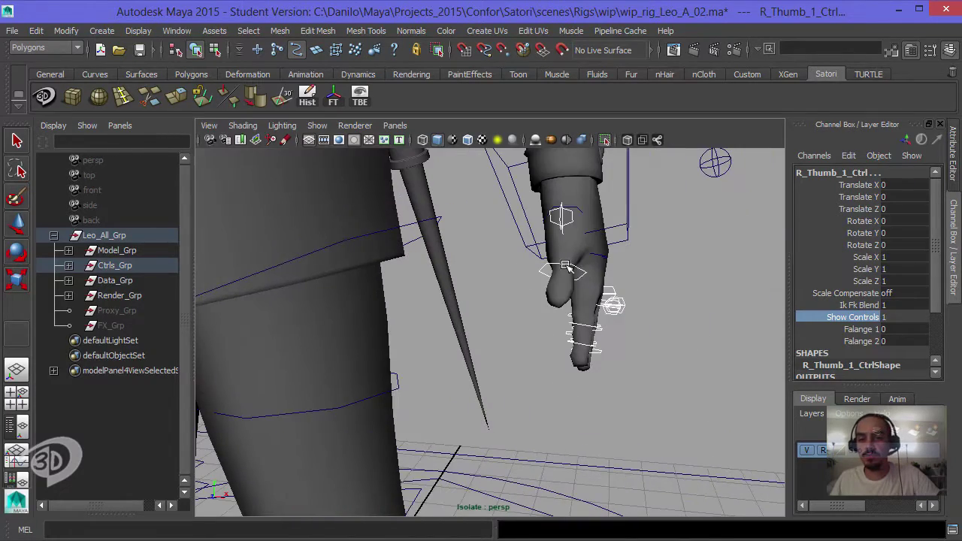
mouse_move(618, 285)
alt+mouse_down()
mouse_move(586, 294)
mouse_move(764, 318)
alt+mouse_up()
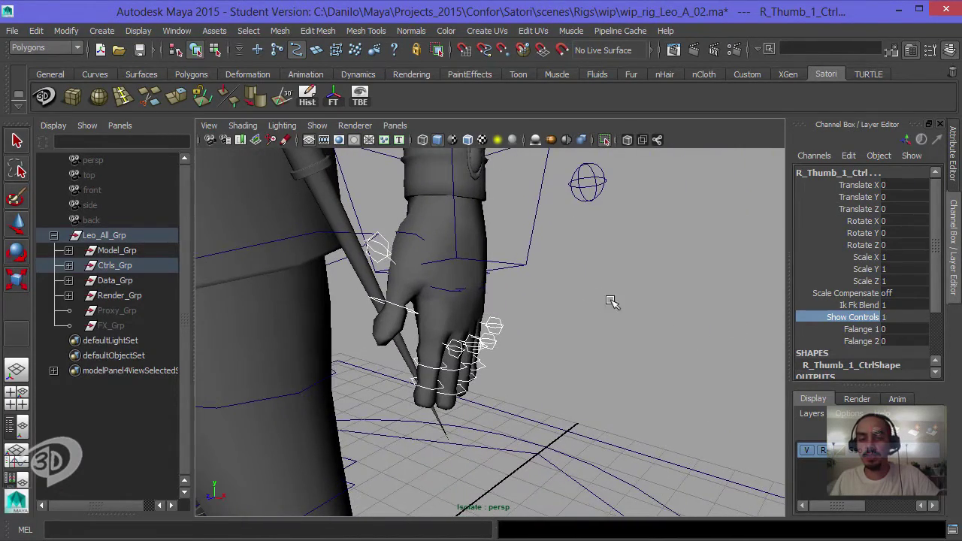
mouse_move(610, 302)
alt+mouse_down()
mouse_move(575, 312)
mouse_move(636, 349)
alt+mouse_up()
click(807, 450)
Select the R_Pink_0_Ctrl curve and frame it on the right hand with the body mesh shown
click(537, 325)
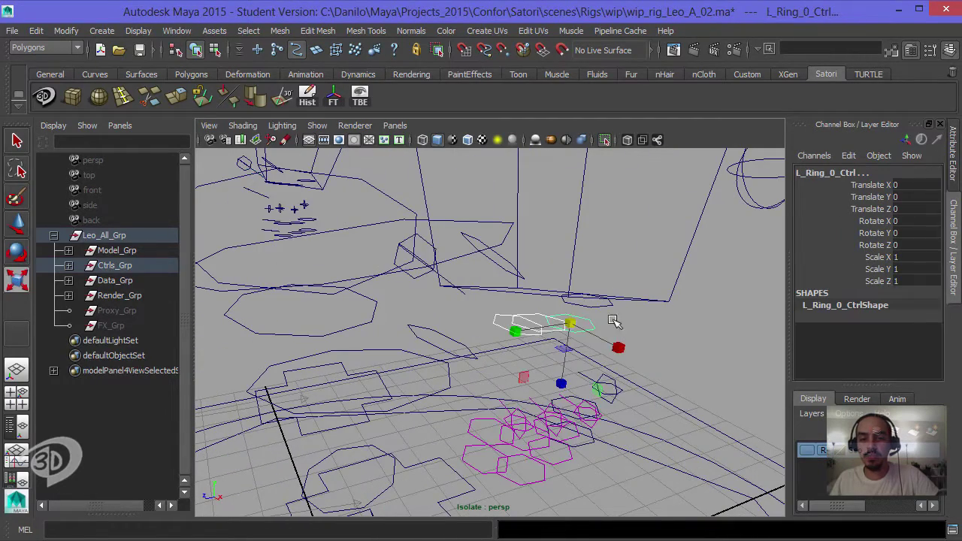
click(807, 451)
mouse_move(587, 323)
alt+mouse_down()
mouse_move(616, 233)
mouse_move(692, 229)
mouse_move(576, 230)
mouse_move(743, 314)
mouse_move(589, 316)
mouse_move(690, 294)
mouse_move(569, 300)
mouse_move(578, 281)
mouse_move(594, 289)
alt+mouse_up()
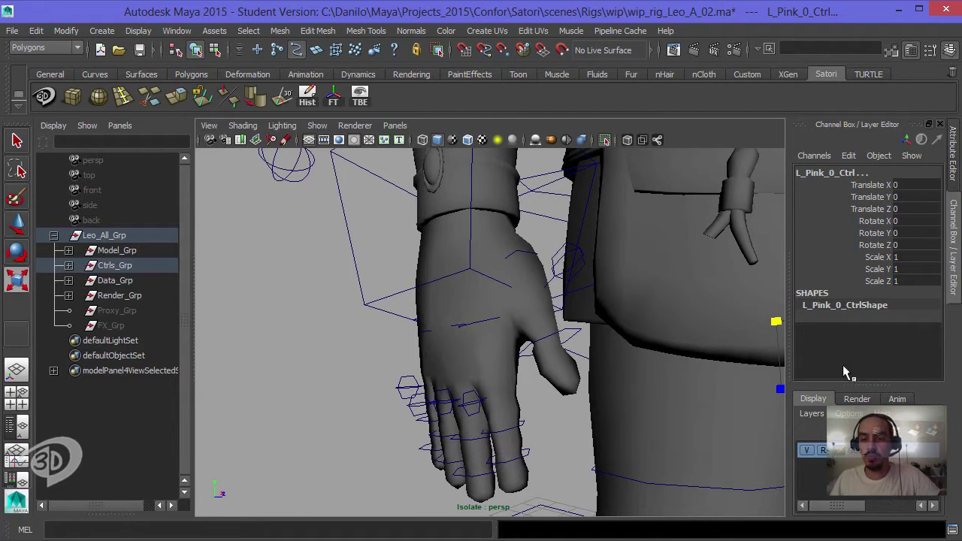
click(807, 450)
mouse_move(541, 343)
alt+right_down()
mouse_move(468, 339)
mouse_move(344, 370)
alt+right_up()
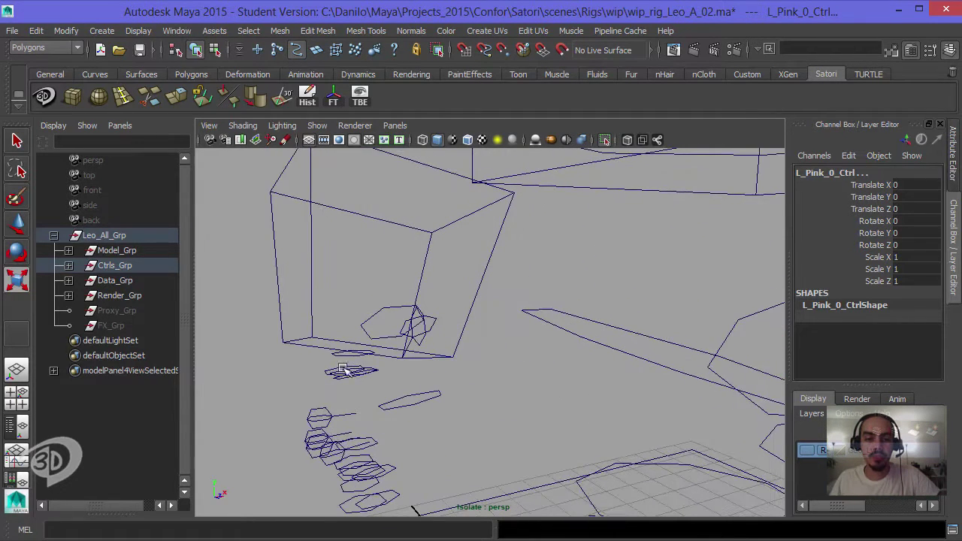
drag(354, 388, 389, 375)
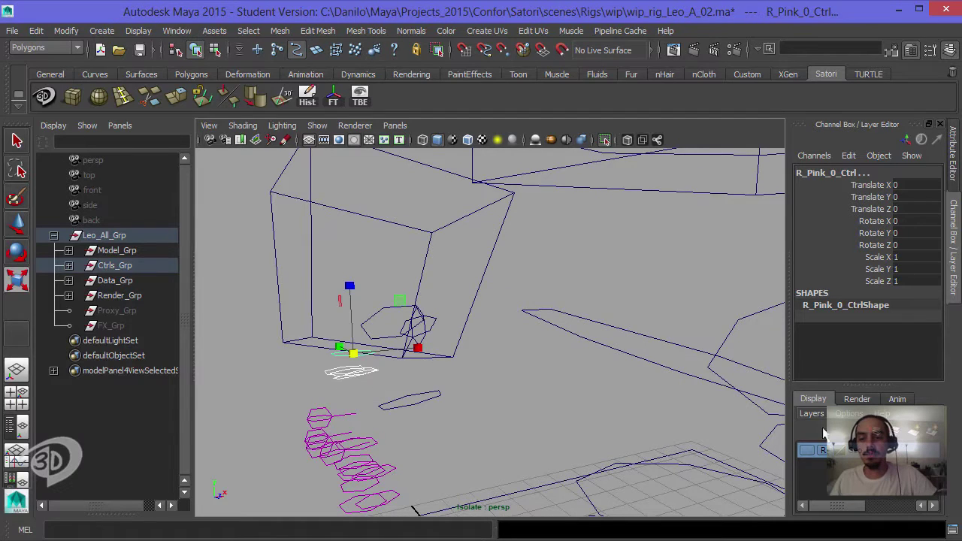
click(807, 450)
key(f)
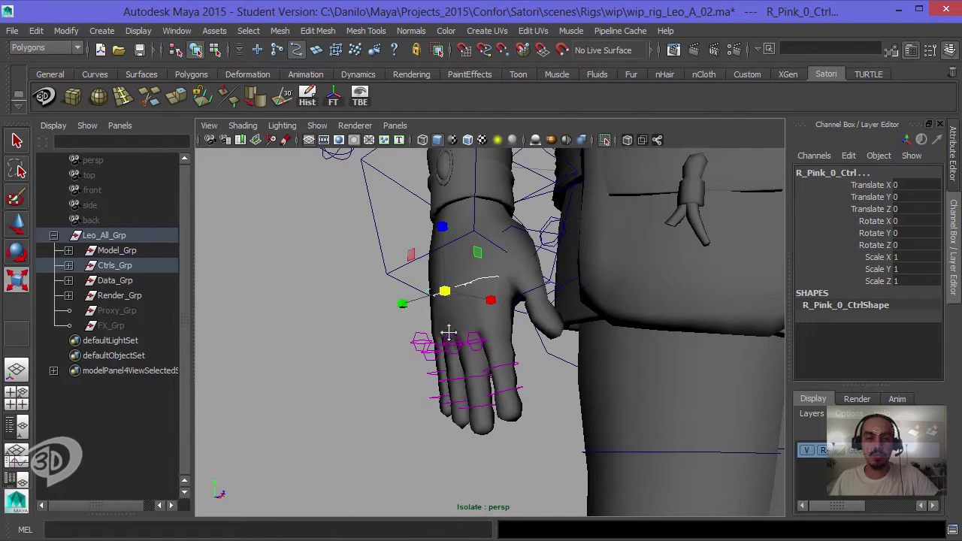
alt+drag(448, 332, 470, 349)
Select R_Pink_0_Ctrl's CVs and move them along the back of the right hand
click(214, 49)
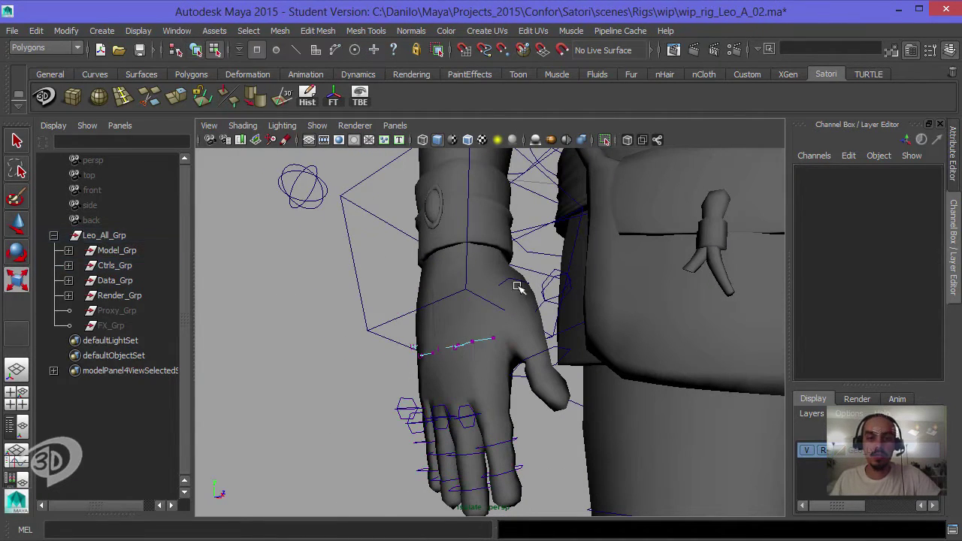
mouse_move(518, 279)
alt+mouse_down()
mouse_move(575, 254)
mouse_move(453, 241)
mouse_move(398, 260)
alt+mouse_up()
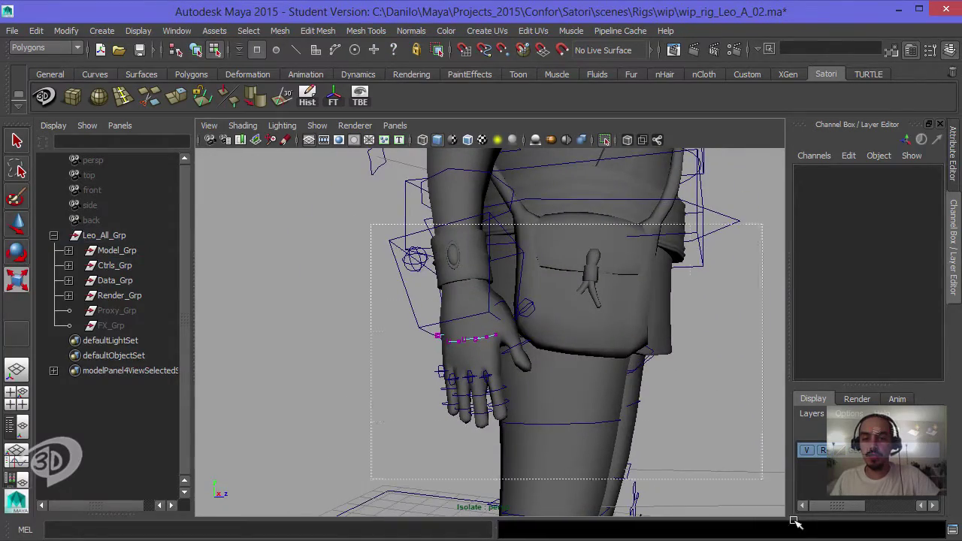
drag(795, 522, 762, 479)
alt+drag(672, 350, 529, 317)
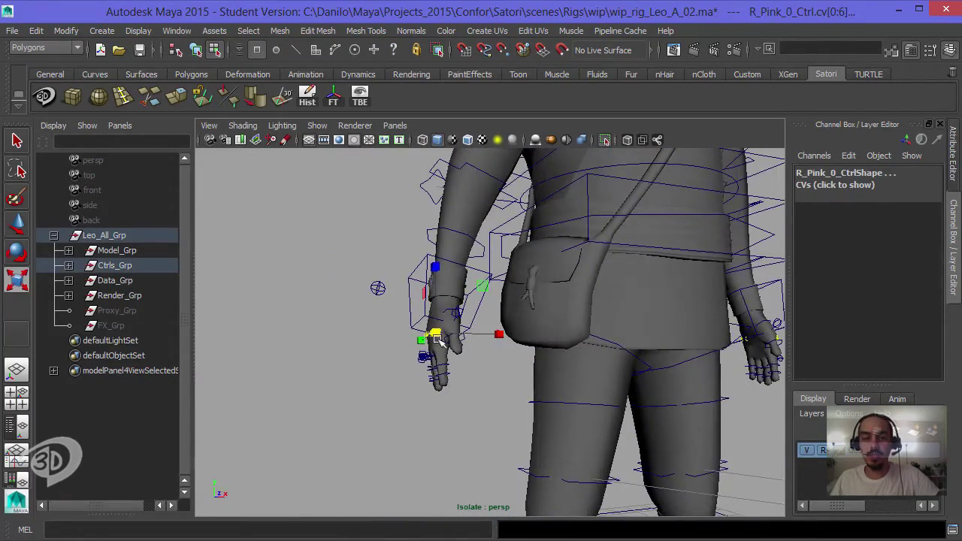
alt+right_drag(440, 339, 748, 337)
mouse_move(747, 337)
alt+mouse_down()
mouse_move(634, 339)
mouse_move(532, 312)
alt+mouse_up()
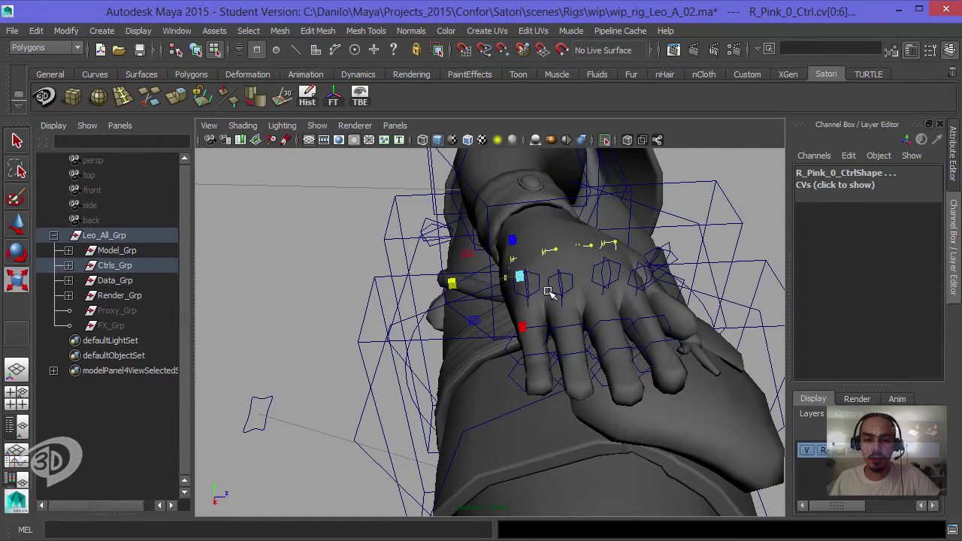
alt+drag(554, 313, 534, 335)
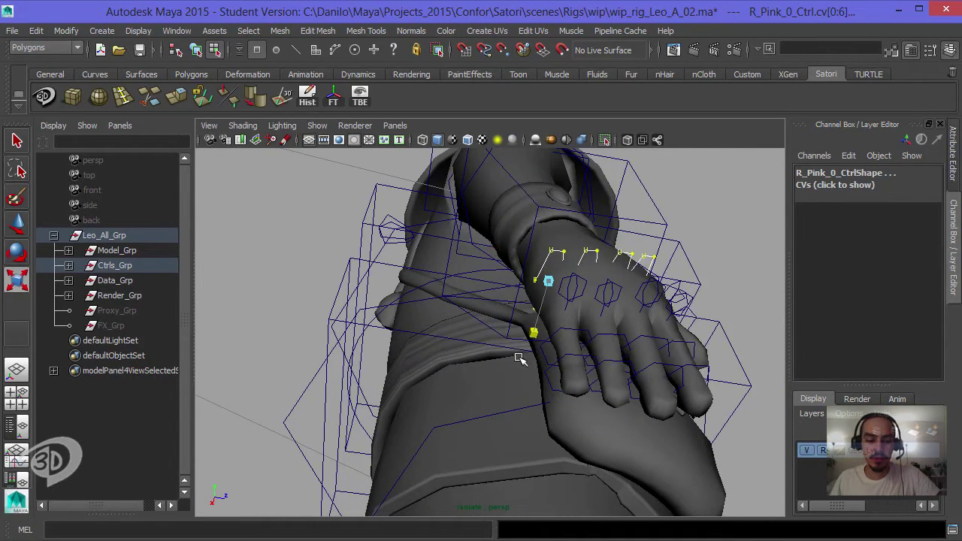
key(w)
mouse_move(569, 278)
alt+mouse_down()
mouse_move(451, 300)
mouse_move(449, 285)
mouse_move(580, 273)
mouse_move(518, 209)
alt+mouse_up()
mouse_move(533, 309)
alt+mouse_down()
mouse_move(554, 354)
mouse_move(541, 350)
mouse_move(530, 371)
mouse_move(520, 357)
alt+mouse_up()
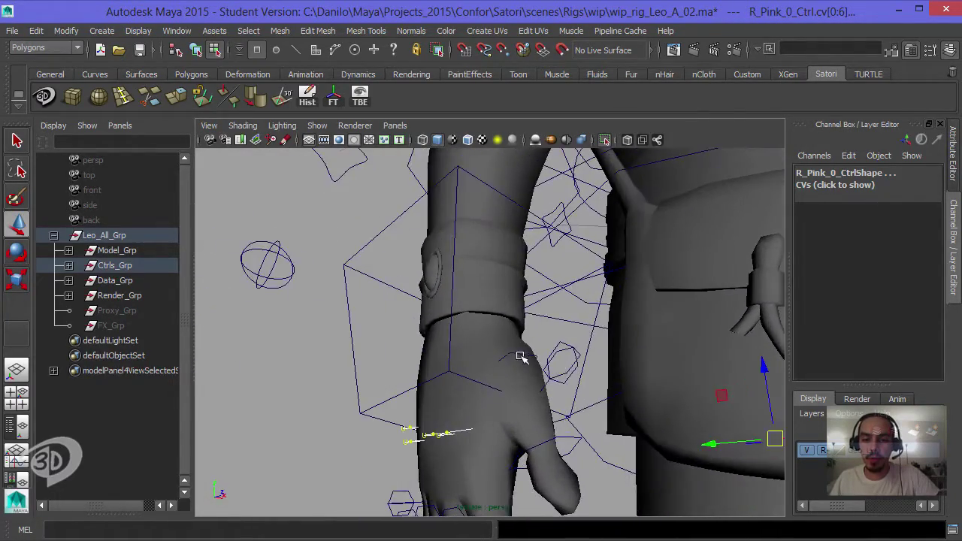
Select the R_Thumb_0_Ctrl and L_Thumb_0_Ctrl CVs and scale them to fit each thumb base
click(560, 315)
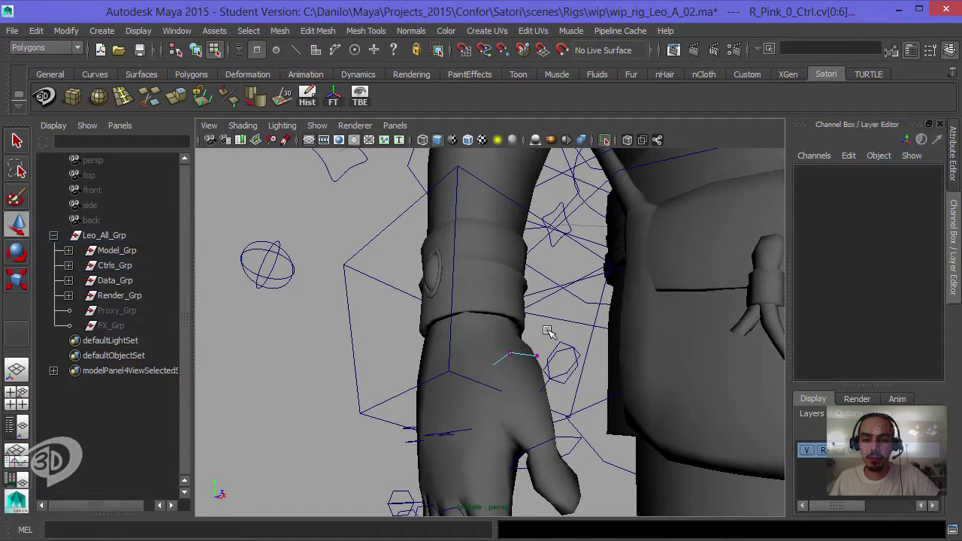
click(564, 365)
mouse_move(563, 365)
alt+mouse_down()
mouse_move(522, 304)
mouse_move(343, 275)
mouse_move(564, 278)
mouse_move(622, 341)
alt+mouse_up()
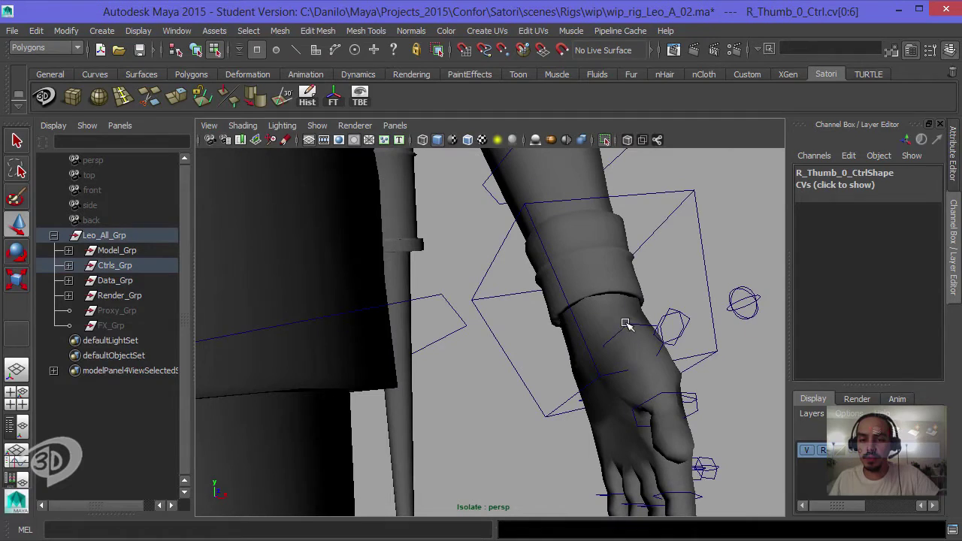
mouse_move(466, 476)
alt+mouse_down()
mouse_move(490, 326)
mouse_move(710, 308)
mouse_move(554, 308)
alt+mouse_up()
key(r)
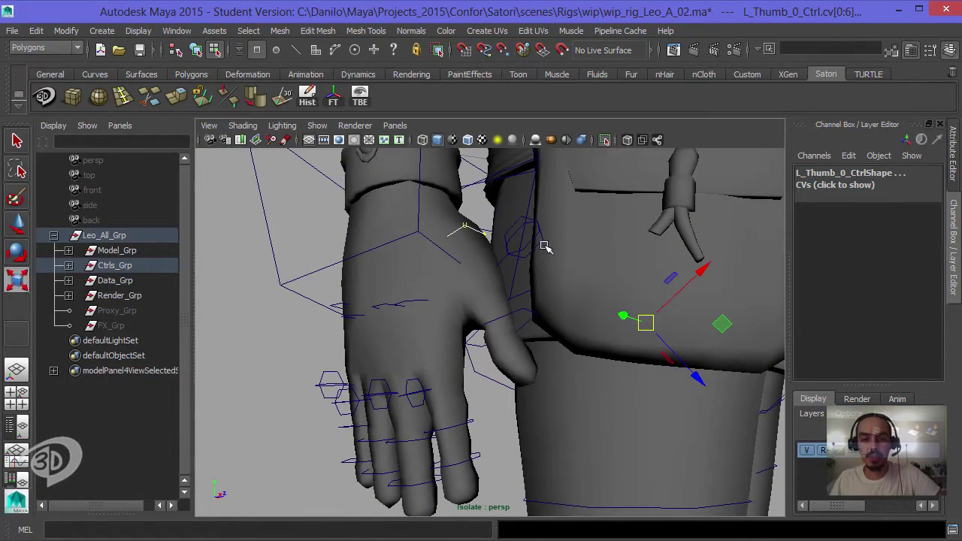
mouse_move(547, 255)
alt+mouse_down()
mouse_move(519, 264)
mouse_move(741, 319)
alt+mouse_up()
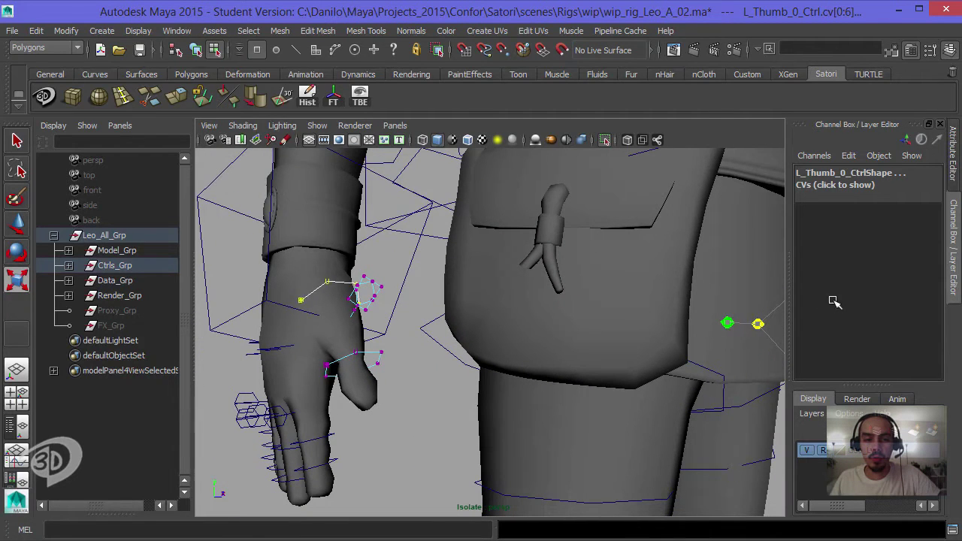
mouse_move(600, 313)
alt+mouse_down()
mouse_move(496, 316)
mouse_move(561, 266)
mouse_move(612, 279)
mouse_move(409, 248)
alt+mouse_up()
Return to object mode and select the right thumb and pinky finger controls (R_Thumb_1_Ctrl, R_Pink_1_Ctrl)
click(195, 50)
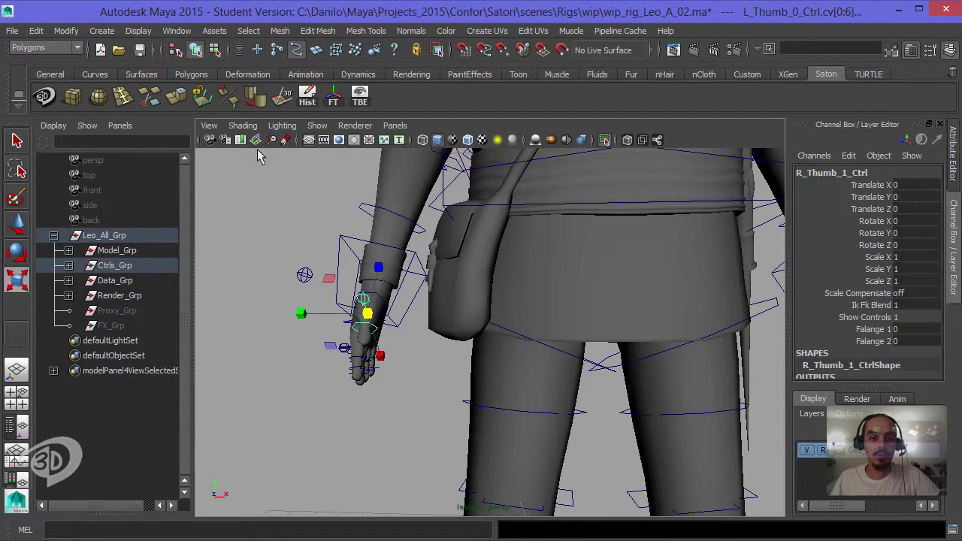
click(294, 316)
alt+drag(295, 317, 367, 331)
click(297, 322)
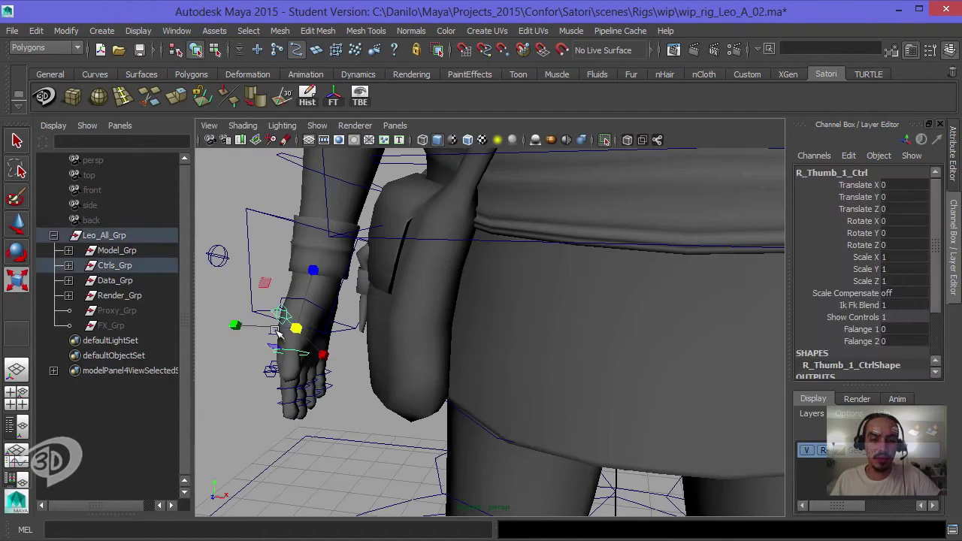
mouse_move(297, 322)
alt+mouse_down()
mouse_move(328, 290)
mouse_move(257, 326)
alt+mouse_up()
mouse_move(258, 326)
alt+right_down()
mouse_move(520, 262)
mouse_move(367, 271)
alt+right_up()
click(367, 271)
alt+drag(367, 271, 440, 266)
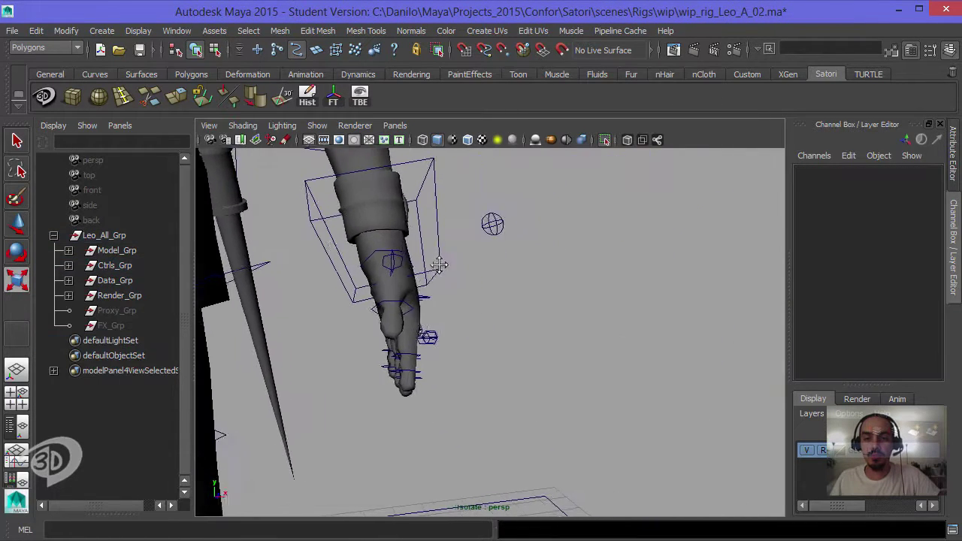
mouse_move(440, 266)
alt+middle_down()
mouse_move(565, 268)
mouse_move(482, 274)
alt+middle_up()
click(492, 272)
mouse_move(508, 272)
alt+mouse_down()
mouse_move(518, 299)
mouse_move(511, 325)
alt+mouse_up()
Select L_Thumb_1_Ctrl and set its Ik Fk Blend to 0
drag(477, 353, 478, 352)
alt+drag(478, 352, 484, 321)
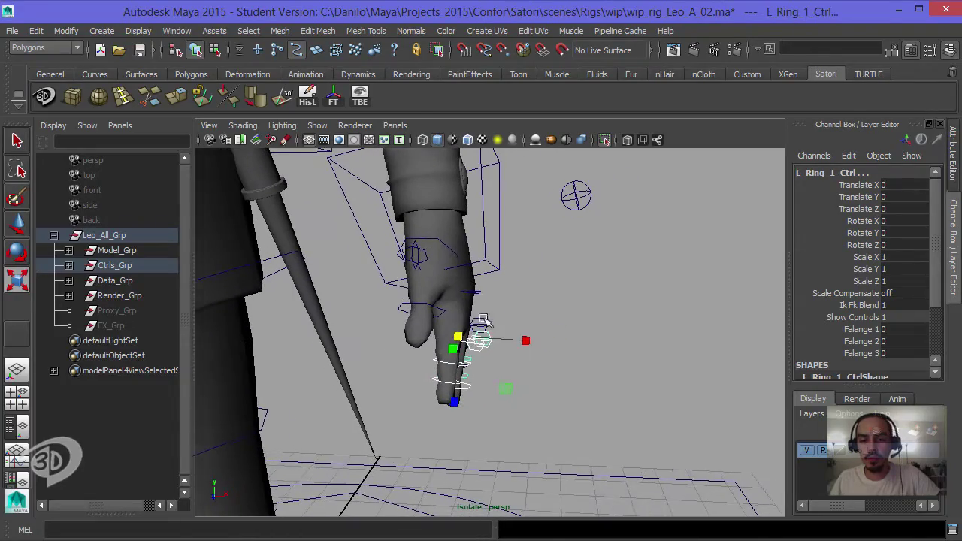
click(476, 327)
click(426, 272)
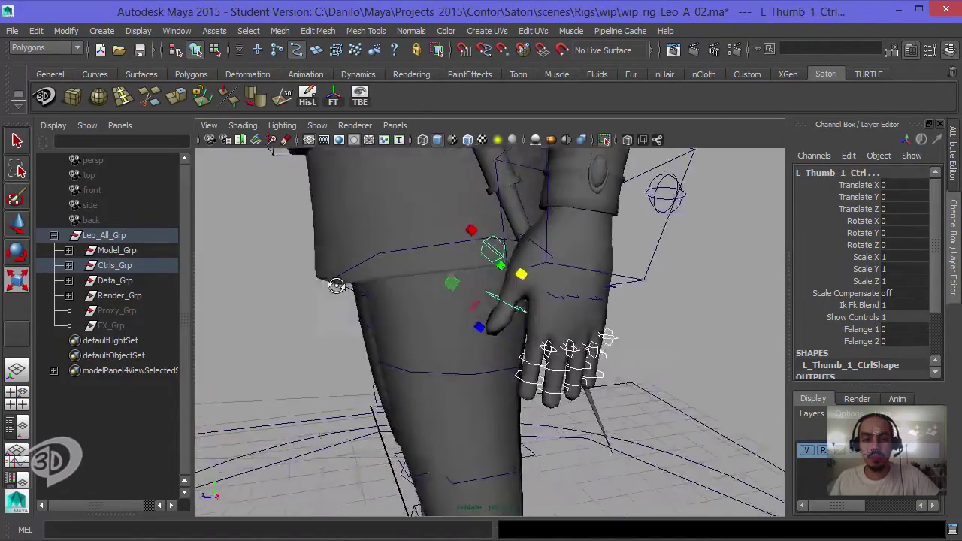
alt+drag(425, 272, 654, 224)
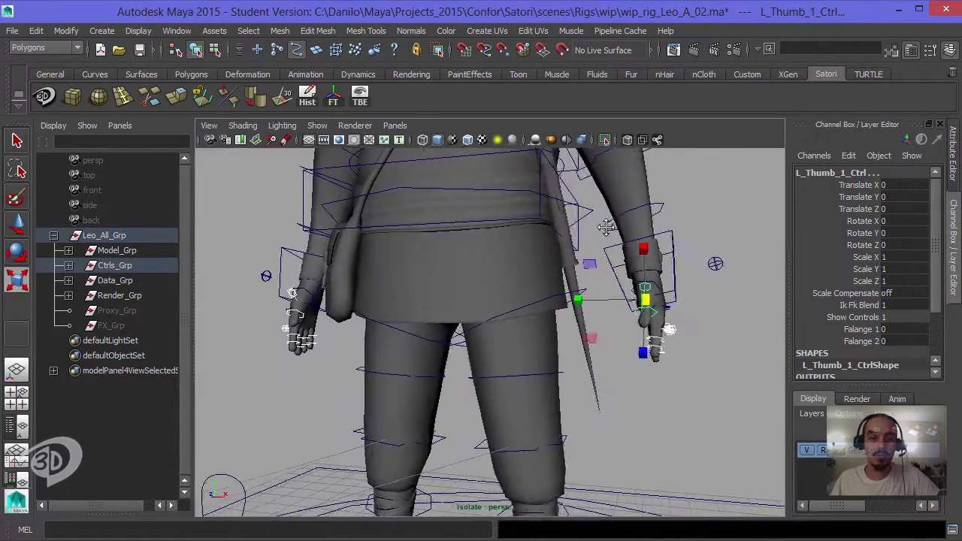
scroll(654, 224, up, 5)
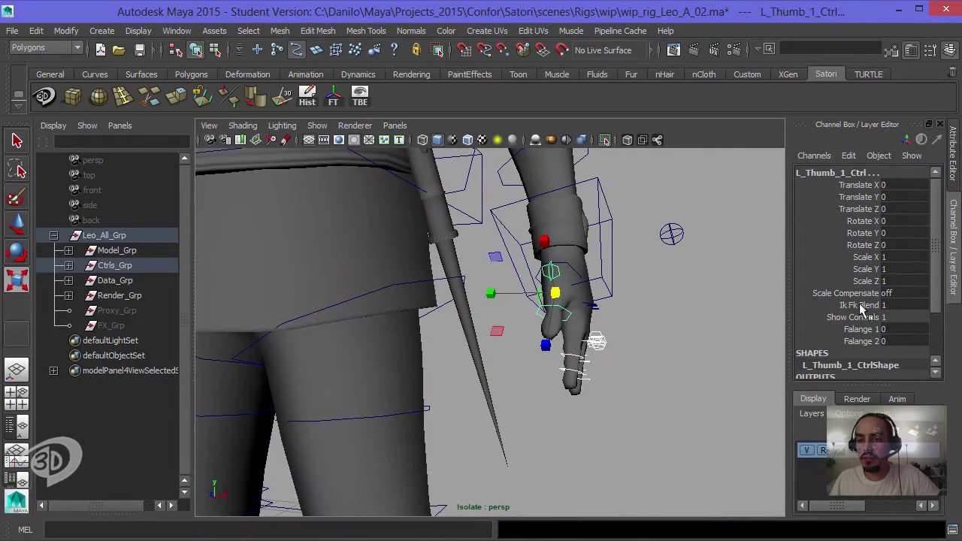
click(863, 306)
middle_drag(699, 279, 661, 279)
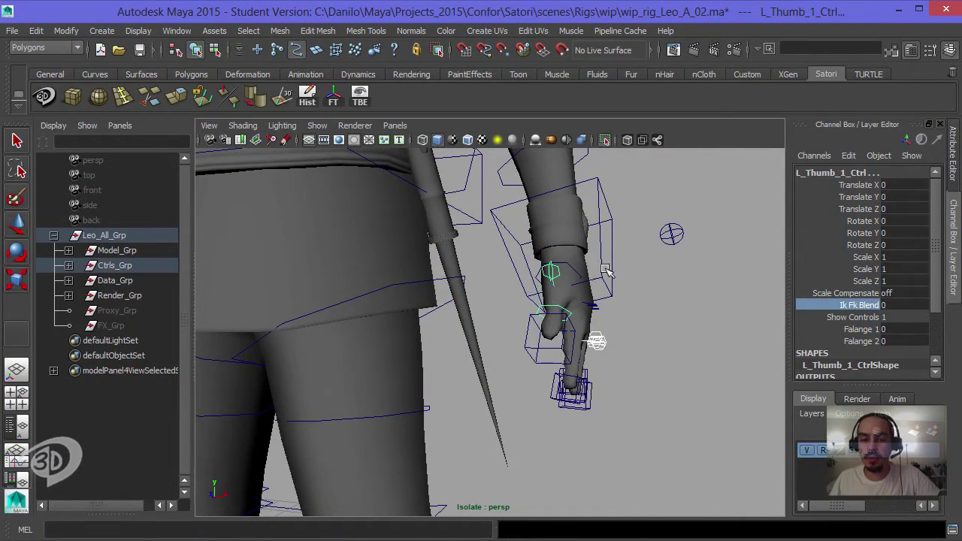
Select the thumb and pinky IK box controls on the left and right hands
alt+drag(661, 280, 545, 315)
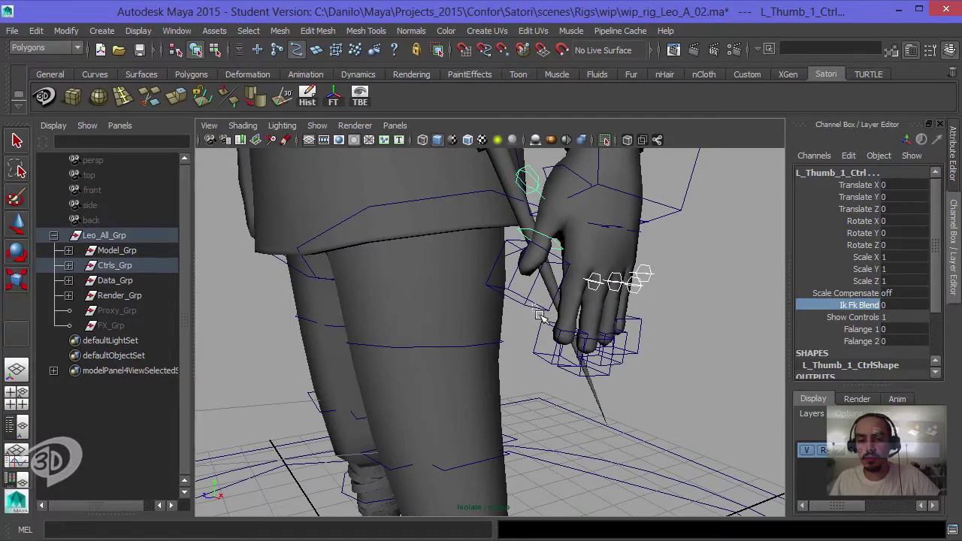
click(540, 316)
mouse_move(590, 337)
alt+mouse_down()
mouse_move(668, 327)
mouse_move(579, 334)
alt+mouse_up()
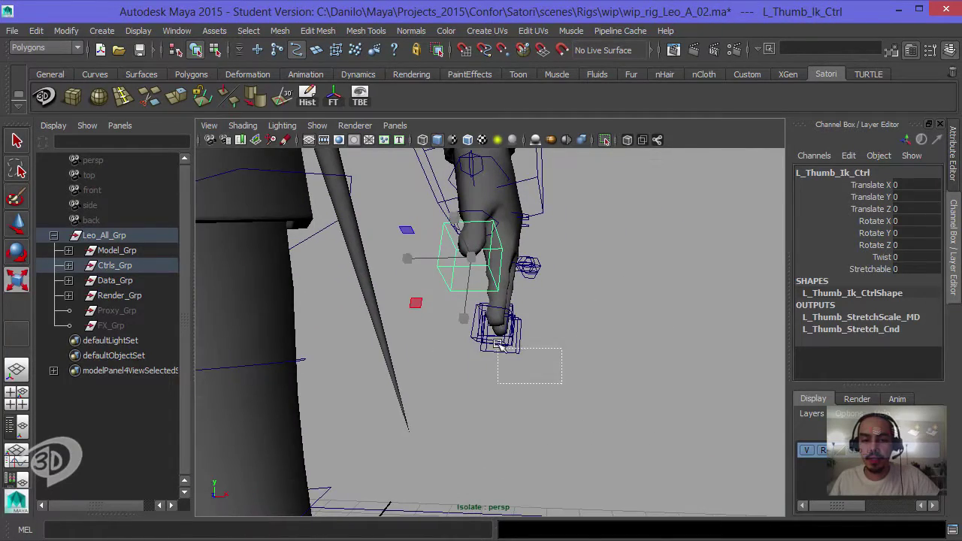
drag(499, 346, 499, 348)
mouse_move(548, 296)
alt+mouse_down()
mouse_move(441, 270)
mouse_move(550, 273)
alt+mouse_up()
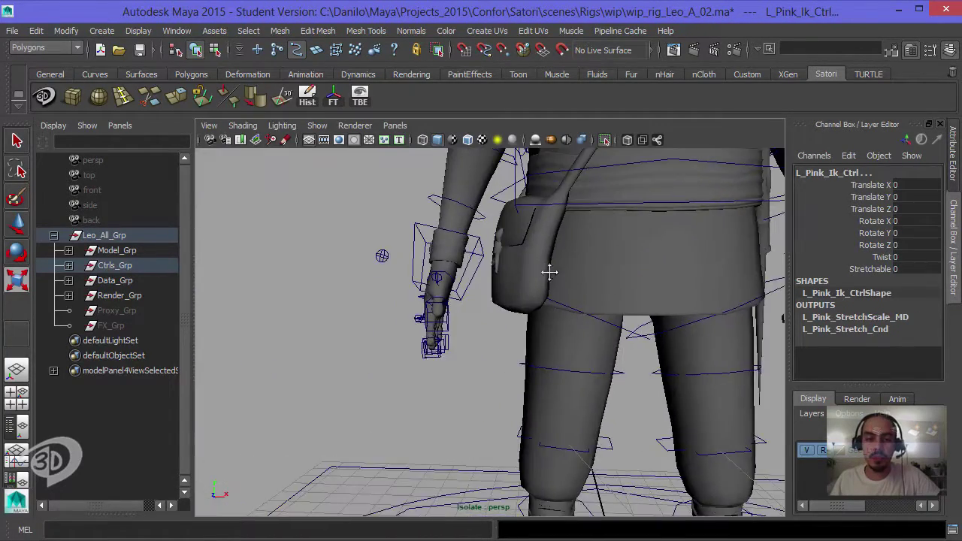
alt+right_drag(550, 273, 634, 286)
mouse_move(634, 285)
alt+mouse_down()
mouse_move(580, 316)
mouse_move(481, 309)
alt+mouse_up()
click(481, 304)
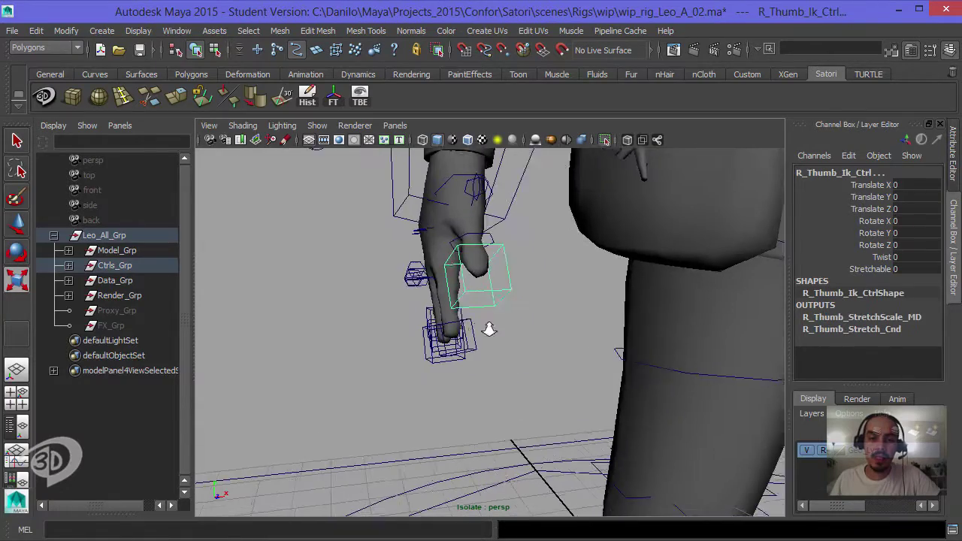
alt+right_drag(488, 329, 508, 257)
alt+middle_drag(507, 258, 508, 239)
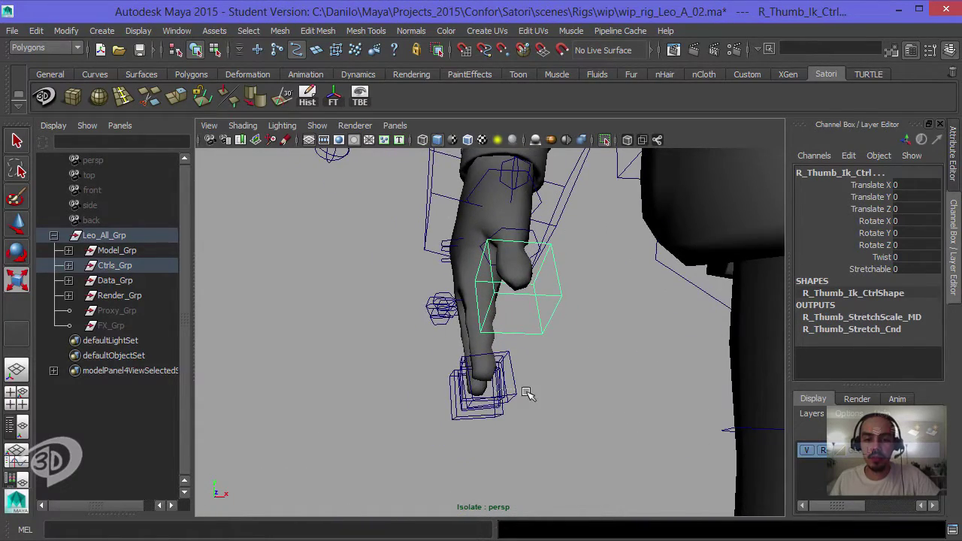
click(519, 388)
alt+drag(451, 376, 493, 268)
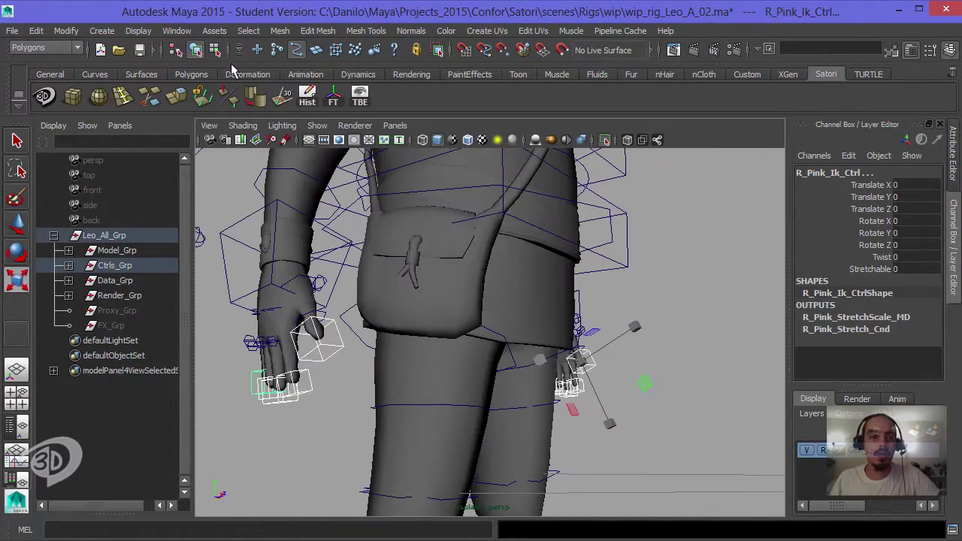
Select the right finger IK controls' CVs and scale them down around the fingertips
click(214, 50)
drag(308, 273, 651, 449)
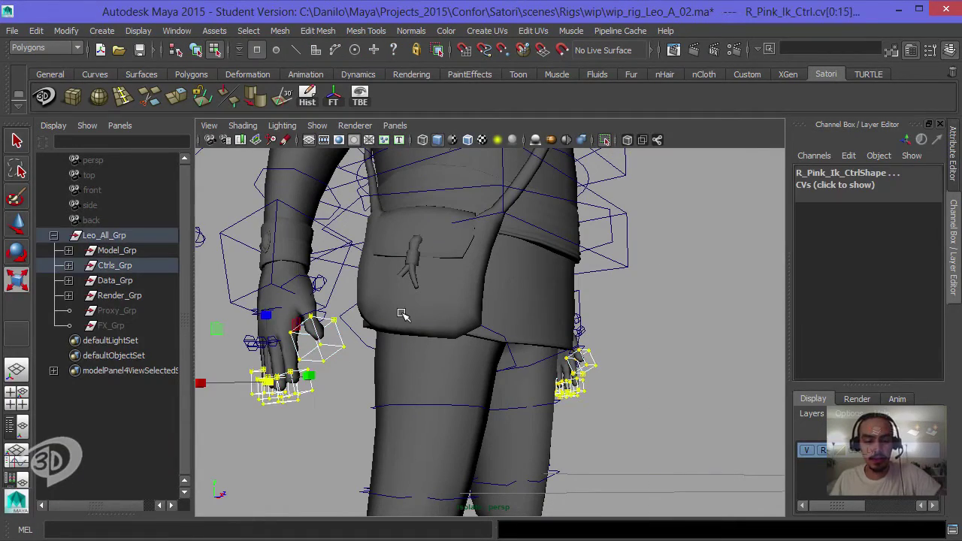
mouse_move(388, 311)
alt+mouse_down()
mouse_move(447, 300)
mouse_move(387, 347)
alt+mouse_up()
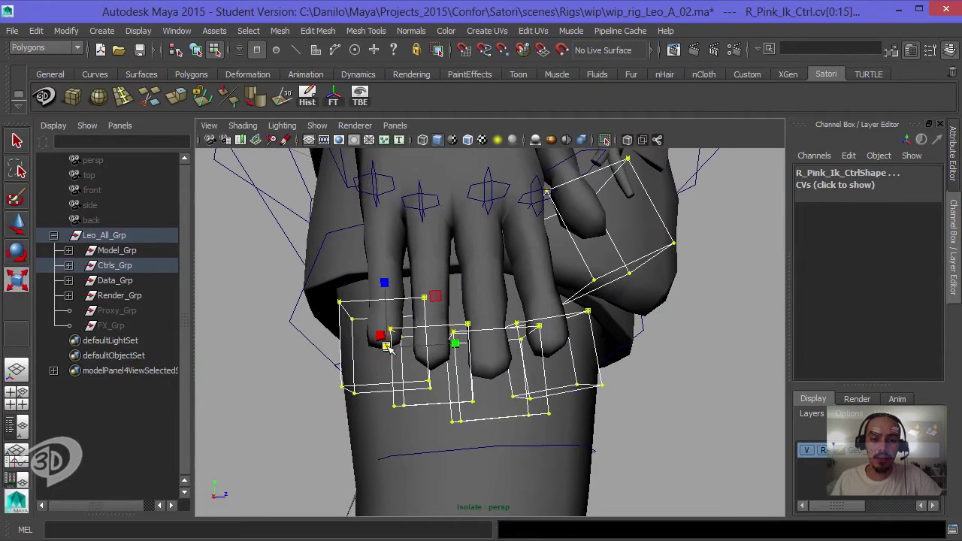
drag(346, 374, 115, 457)
middle_drag(639, 272, 295, 316)
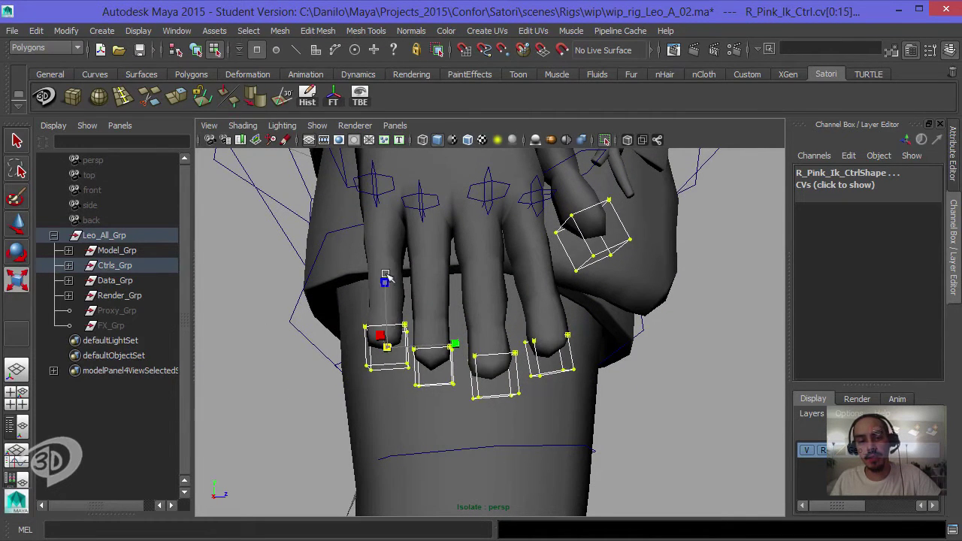
Orbit around the hand to inspect the resized finger IK controls, then clear the selection
alt+drag(315, 292, 496, 296)
mouse_move(496, 296)
alt+right_down()
mouse_move(307, 279)
mouse_move(387, 331)
alt+right_up()
mouse_move(386, 331)
alt+mouse_down()
mouse_move(247, 286)
mouse_move(394, 294)
mouse_move(399, 269)
mouse_move(462, 273)
alt+mouse_up()
scroll(406, 286, up, 5)
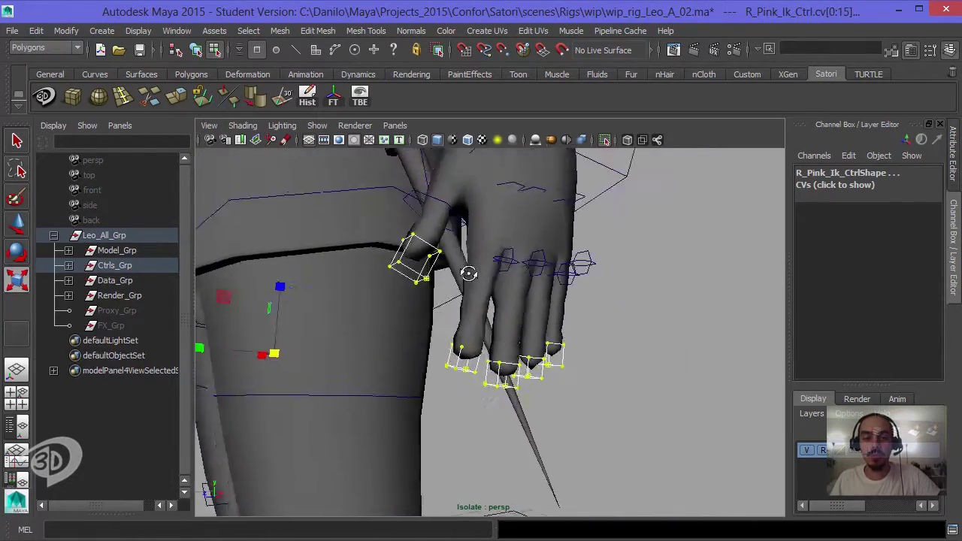
mouse_move(462, 273)
alt+right_down()
mouse_move(393, 256)
mouse_move(493, 253)
alt+right_up()
click(627, 312)
alt+drag(627, 311, 438, 257)
scroll(590, 376, up, 3)
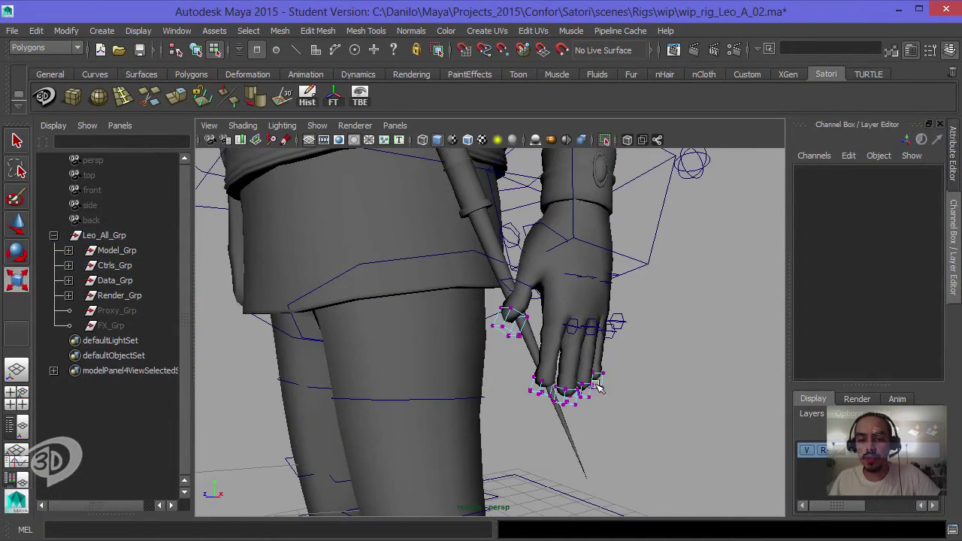
alt+drag(563, 320, 599, 339)
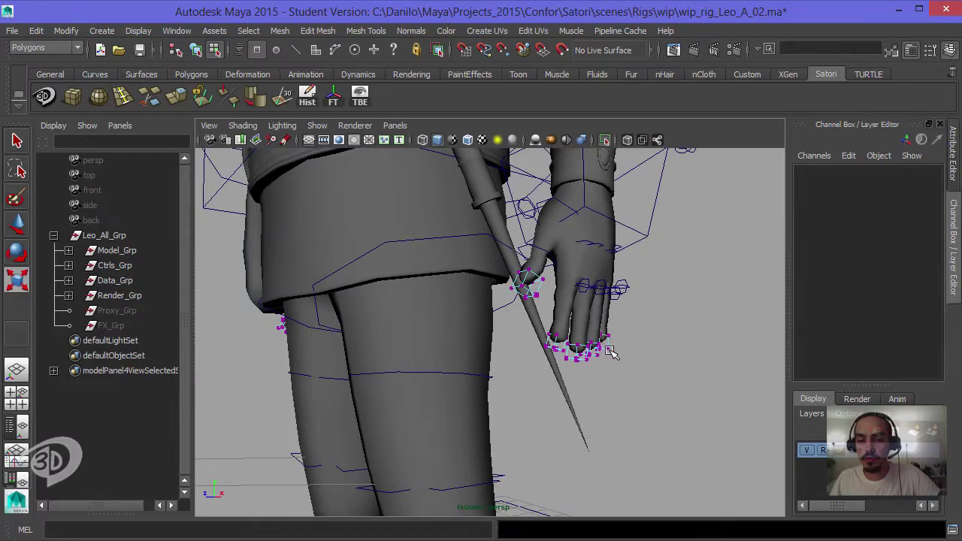
alt+right_drag(596, 293, 499, 267)
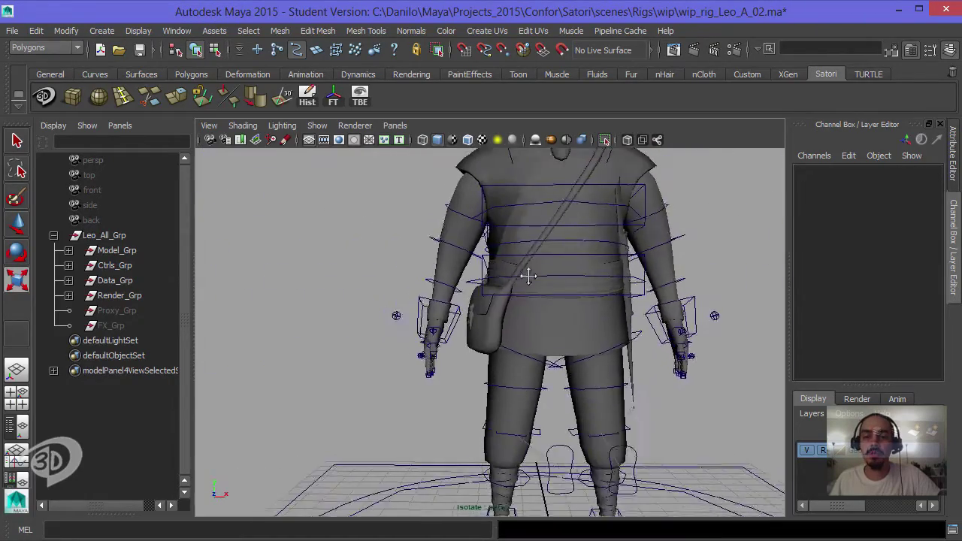
Select the Eye_A_Ctrl figure-eight curve and raise its centre CV to arch over both eye loops
mouse_move(499, 267)
alt+mouse_down()
mouse_move(563, 340)
mouse_move(502, 356)
alt+mouse_up()
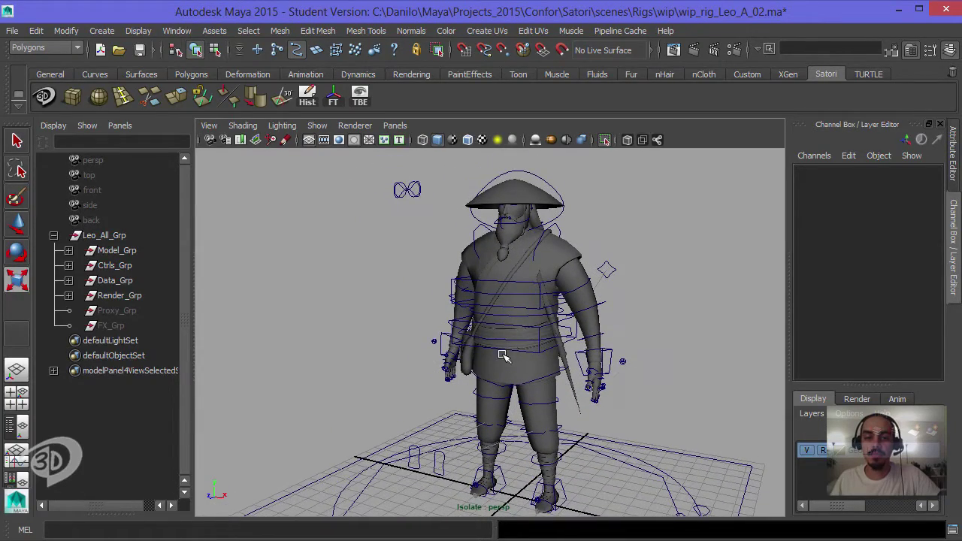
click(408, 190)
alt+right_drag(412, 192, 600, 336)
alt+drag(600, 336, 445, 281)
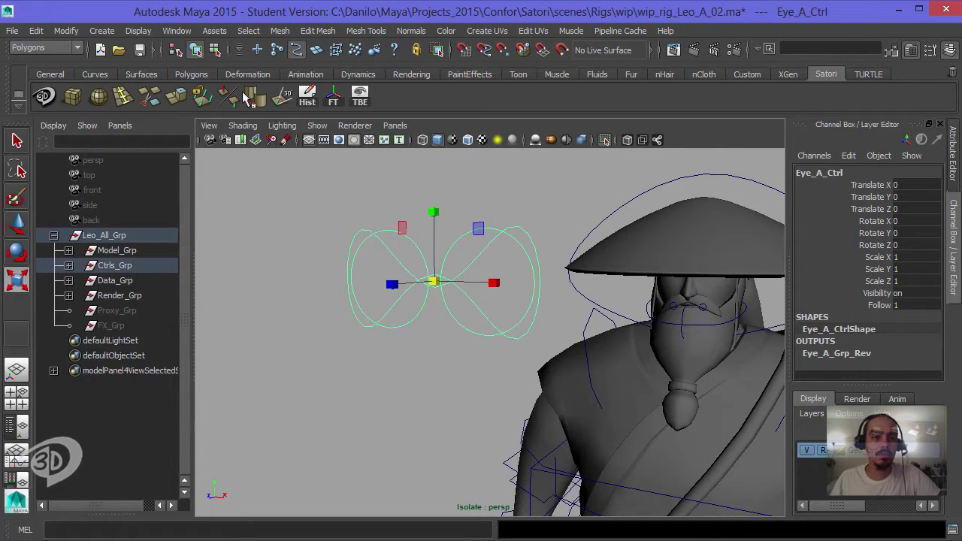
click(214, 51)
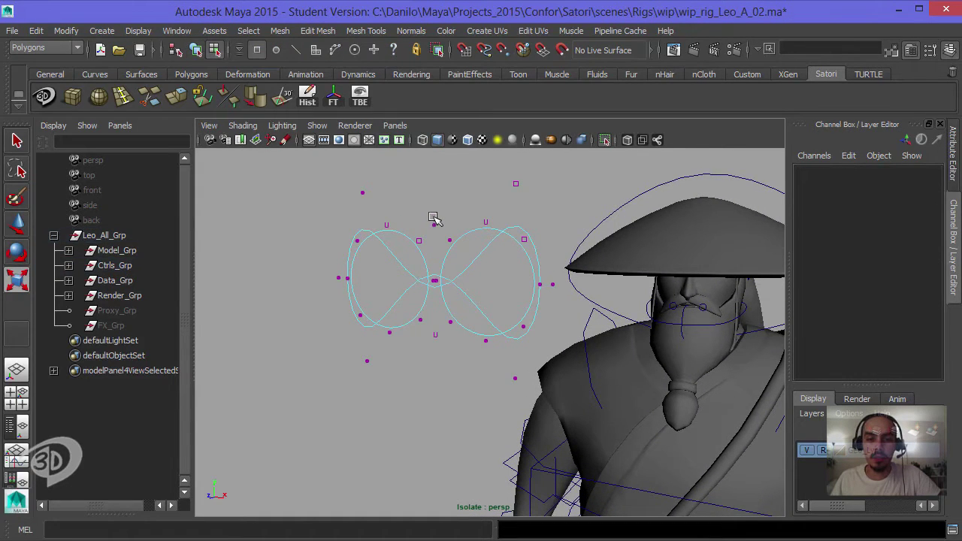
click(435, 283)
key(Left)
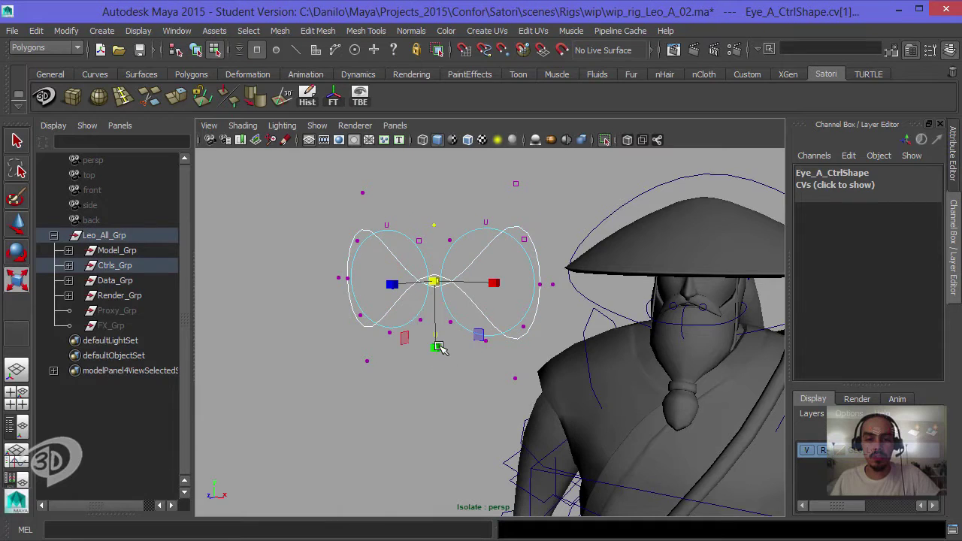
mouse_move(445, 295)
mouse_down()
mouse_move(445, 244)
mouse_move(444, 257)
mouse_move(436, 240)
mouse_up()
Select all CVs of the R_Eye_LookAt_Ctrl eye control and scale them down evenly
click(195, 49)
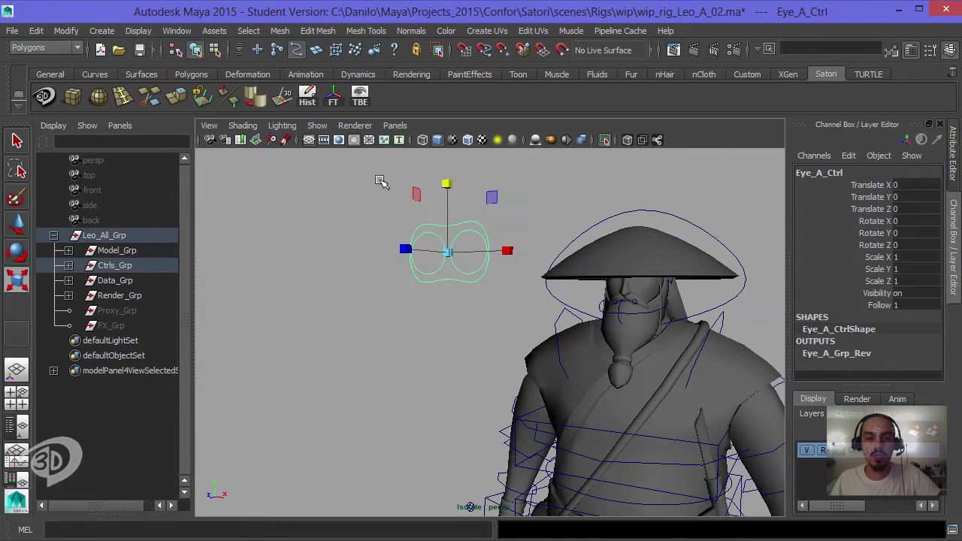
click(432, 262)
alt+drag(432, 261, 466, 240)
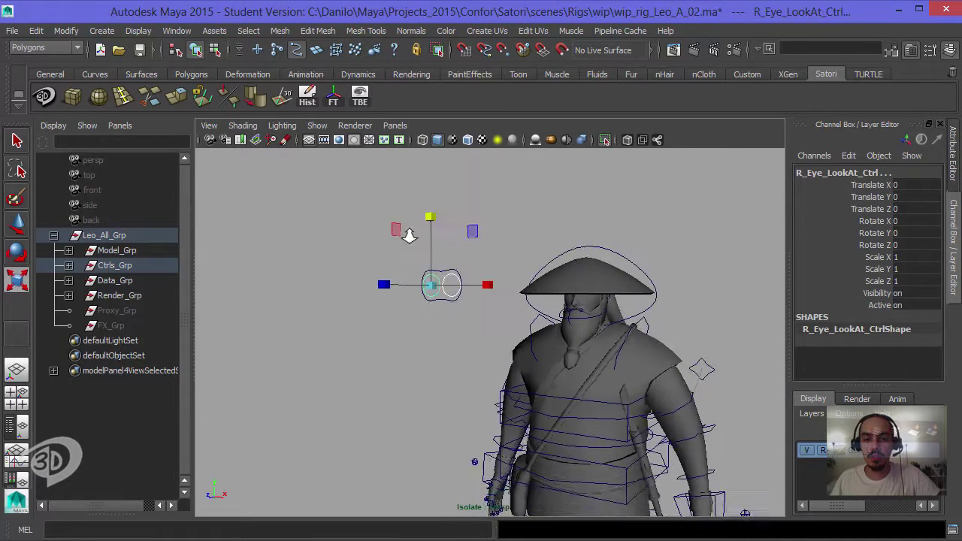
key(F8)
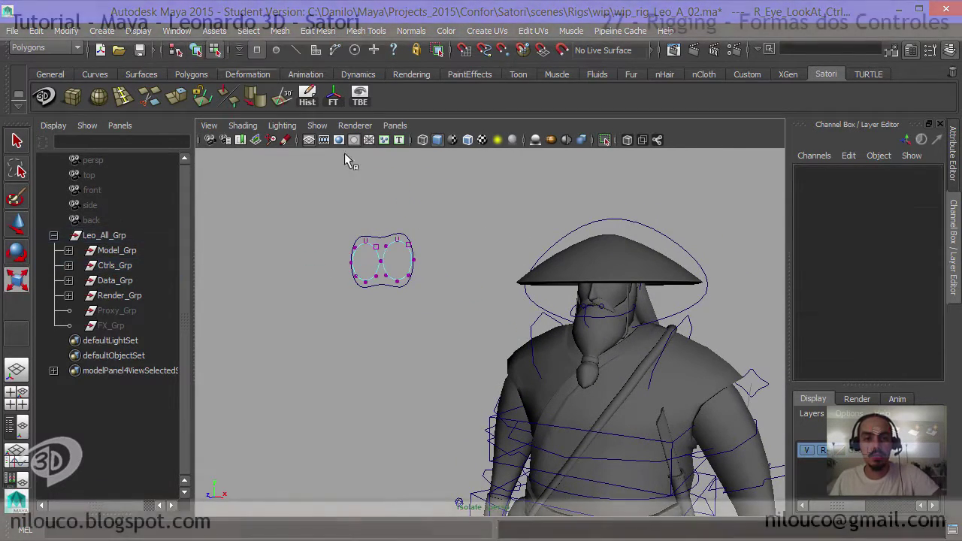
drag(451, 207, 331, 375)
key(r)
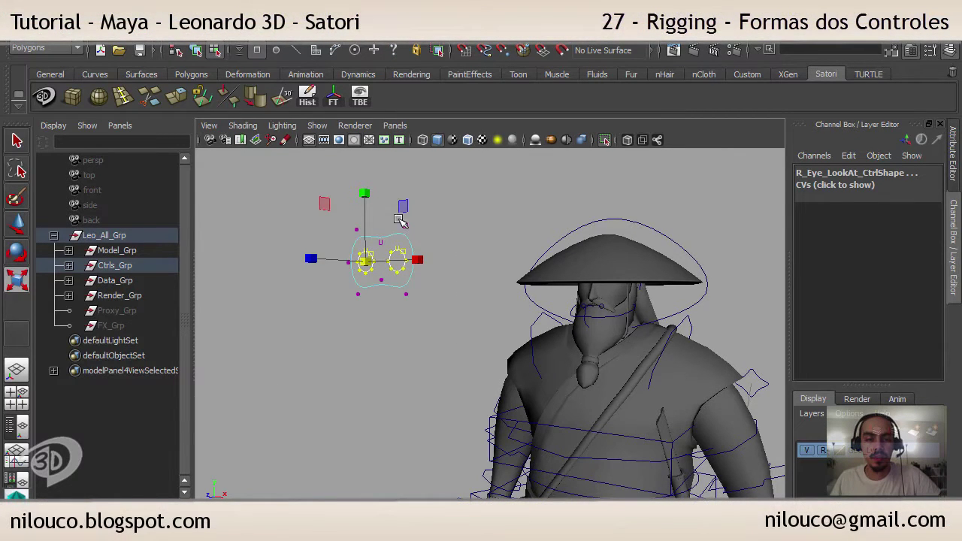
click(196, 50)
key(F8)
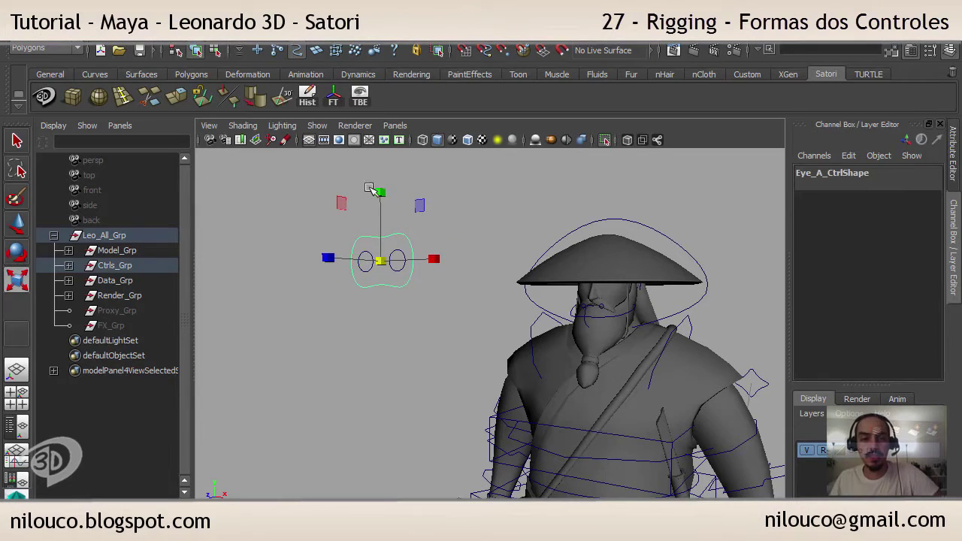
drag(526, 403, 485, 346)
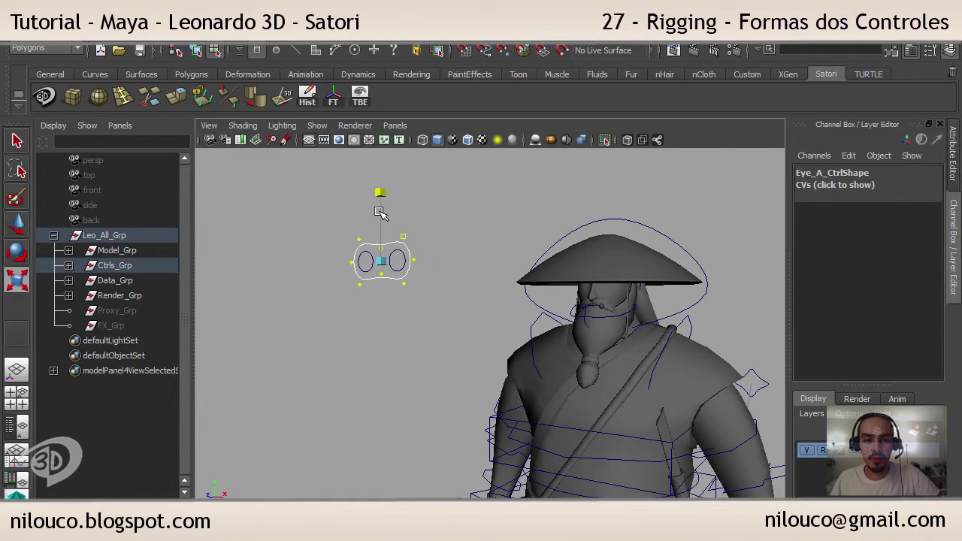
Zoom out to the whole rig and hide Leo's mesh with Ctrl+H, leaving only control curves
click(195, 51)
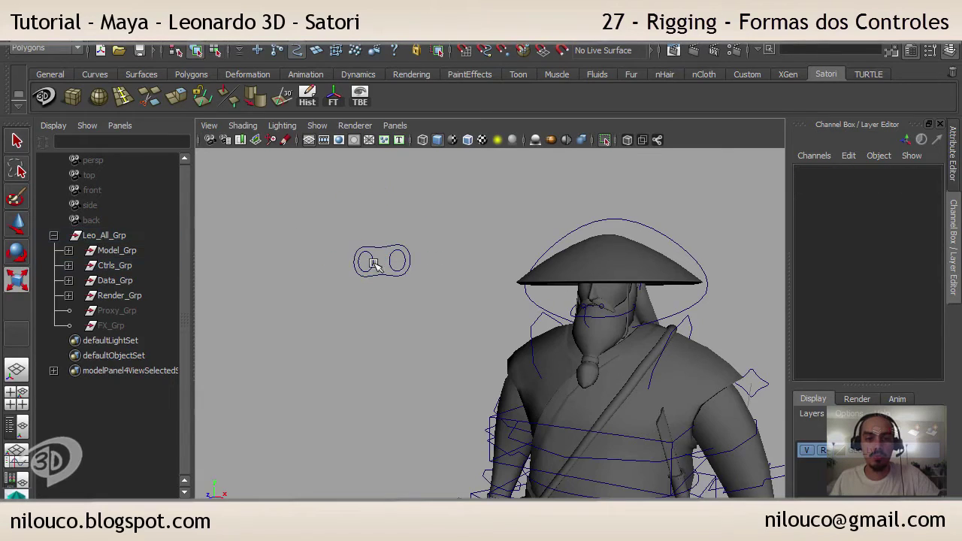
mouse_move(421, 219)
alt+right_down()
mouse_move(485, 226)
mouse_move(451, 229)
alt+right_up()
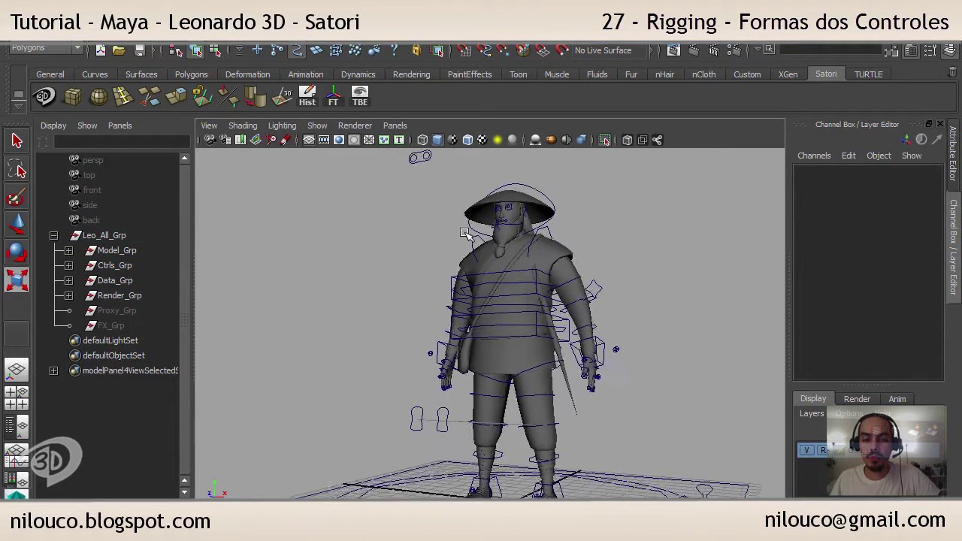
alt+drag(451, 229, 481, 240)
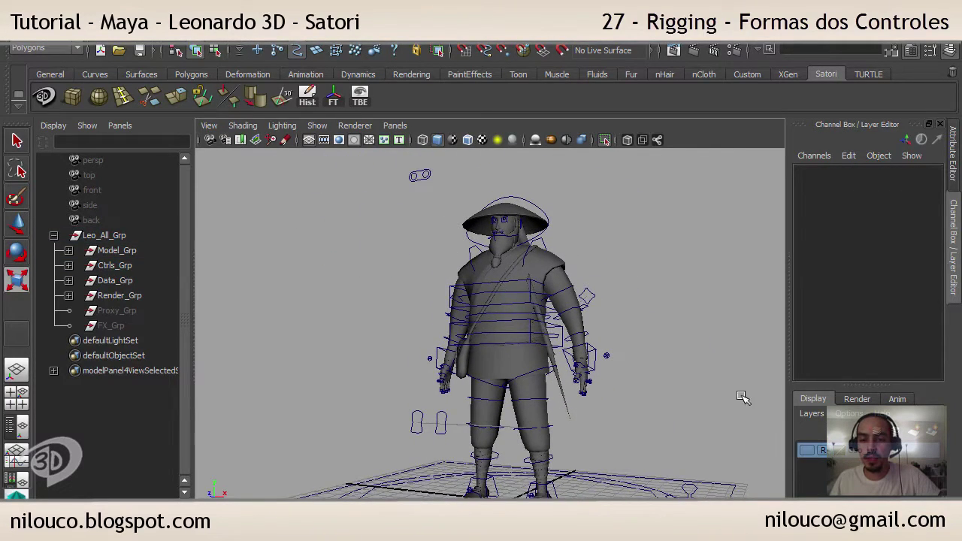
key(ctrl+h)
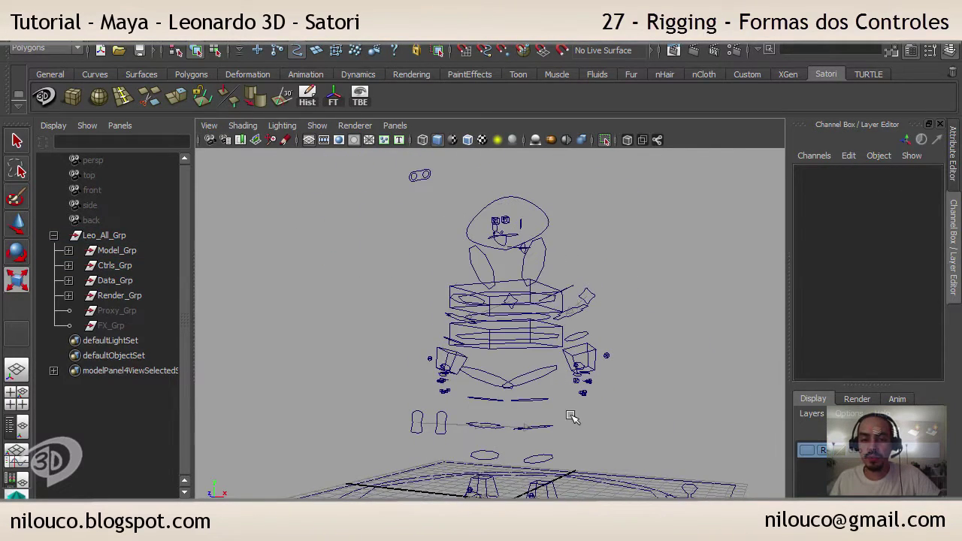
alt+drag(574, 298, 551, 277)
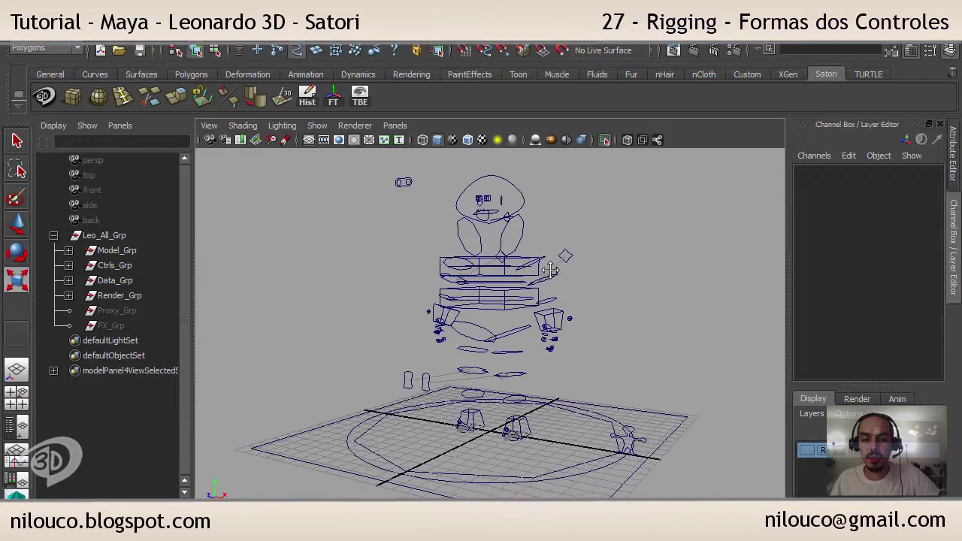